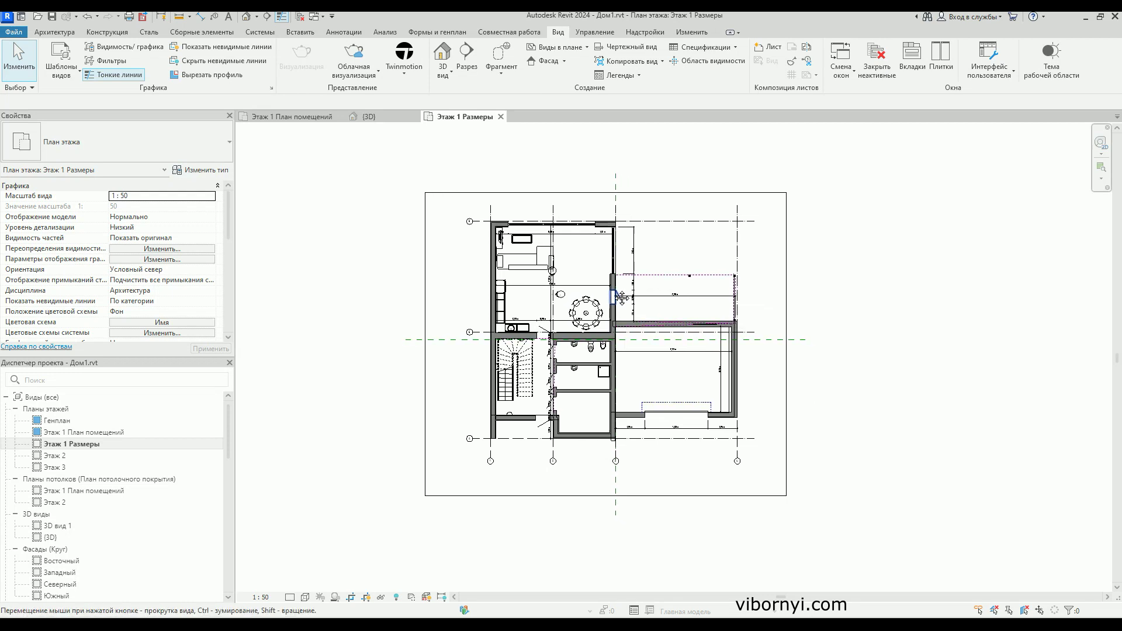
Create a dependent copy of the Этаж 1 Размеры floor plan view.
middle_click_drag(645, 309, 610, 296)
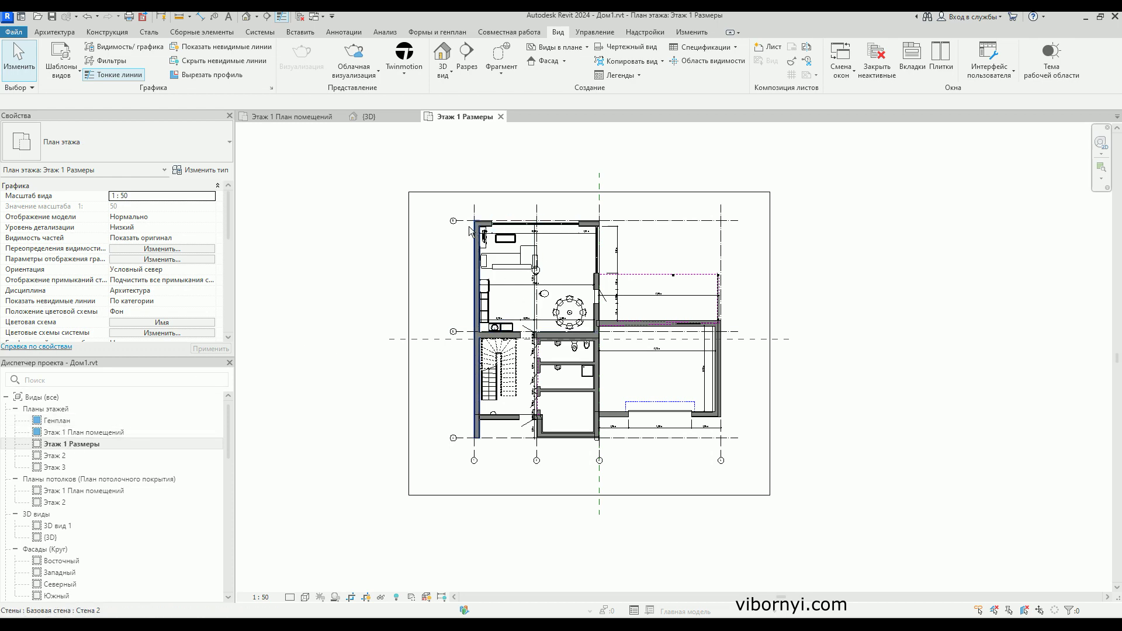
scroll(553, 277, "up", 2)
scroll(561, 277, "up", 2)
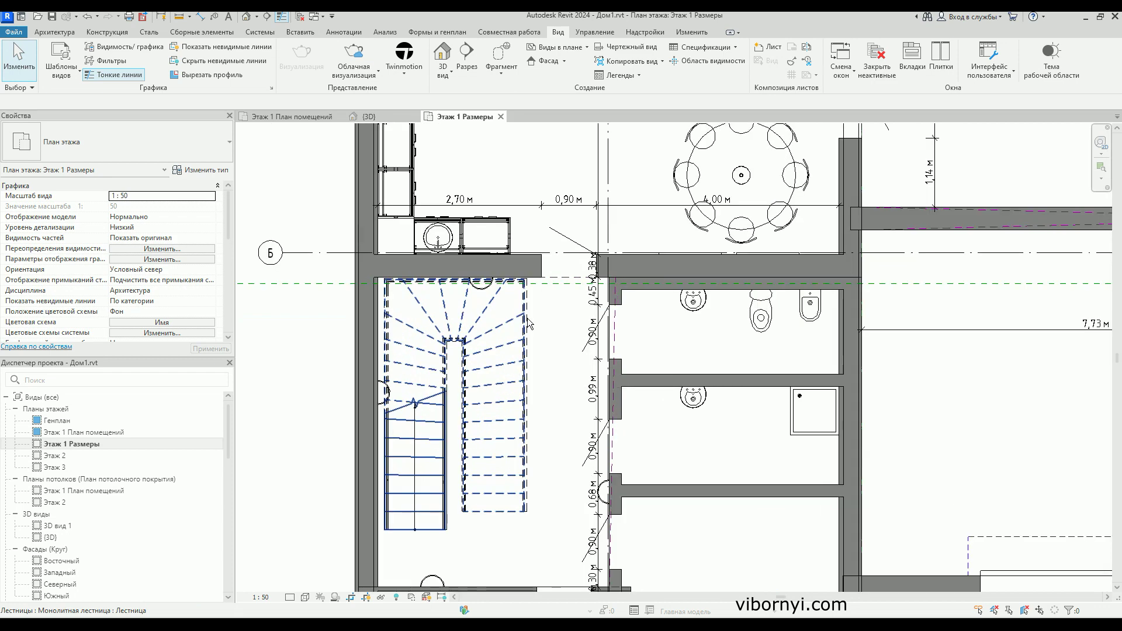
scroll(575, 276, "up", 1)
scroll(294, 368, "down", 1)
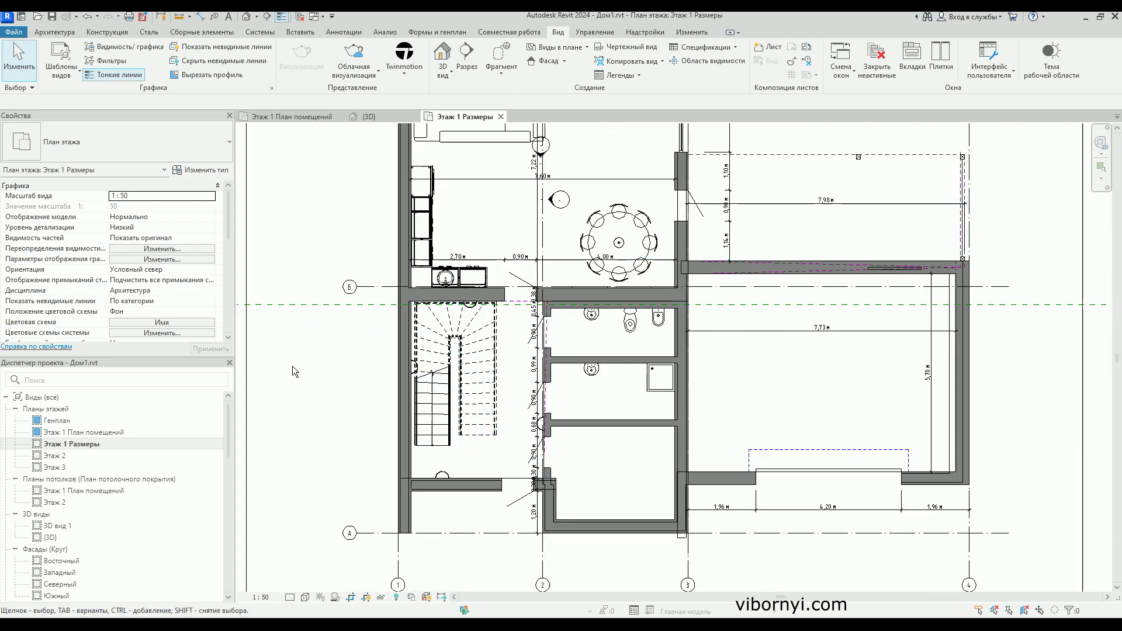
right_click(92, 445)
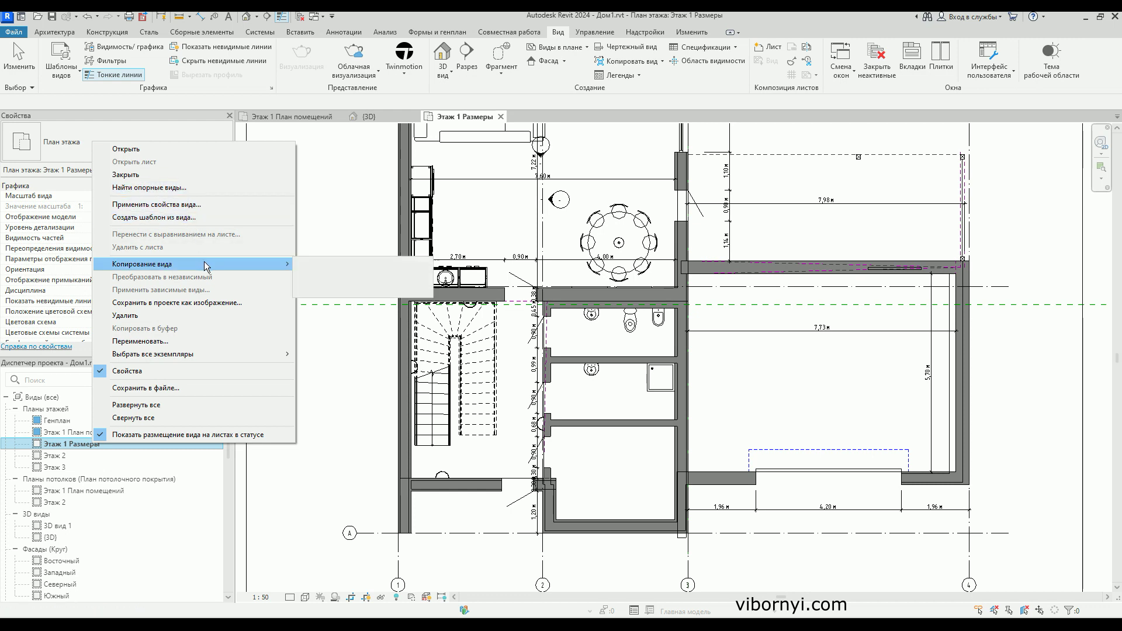
mouse_move(202, 264)
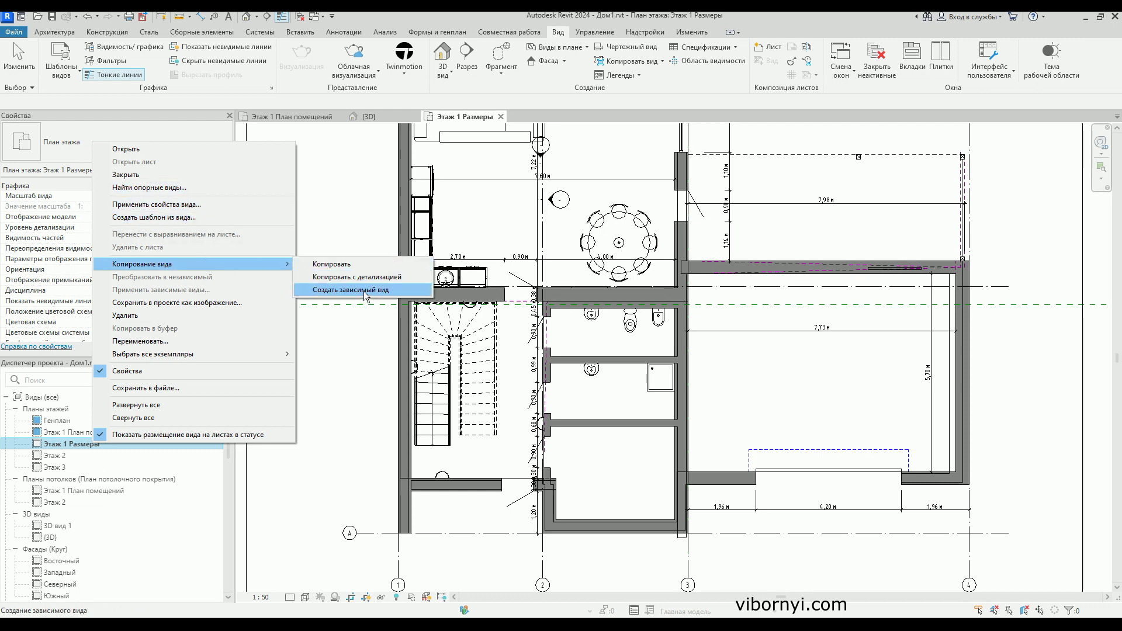
left_click(358, 277)
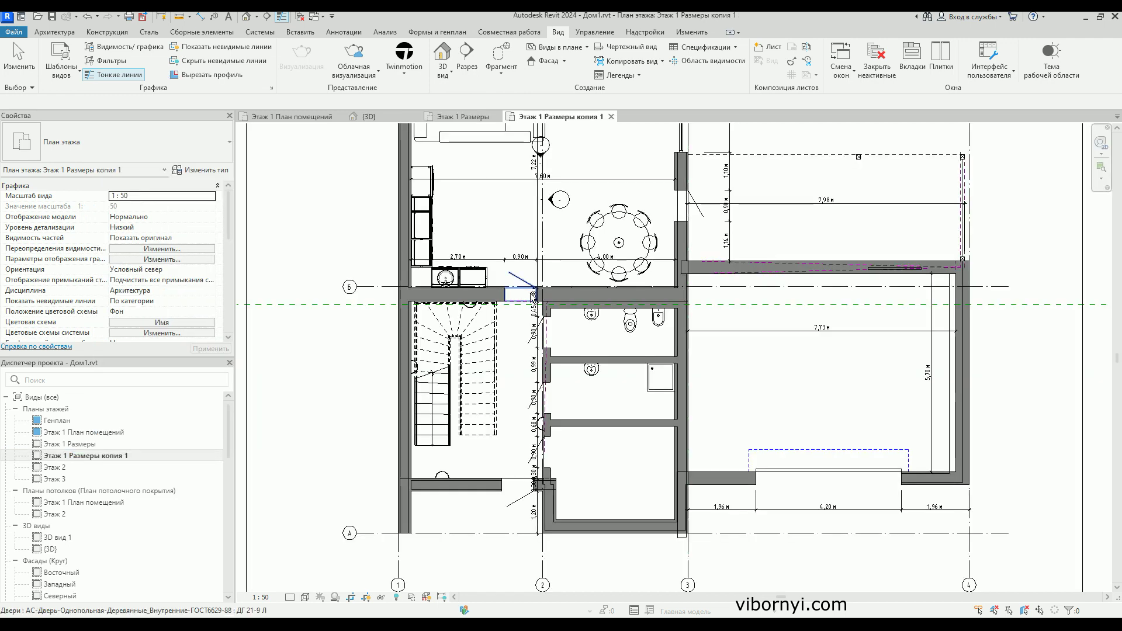
Zoom the new Этаж 1 Размеры копия 1 view and bring up its Visibility/Graphics overrides.
scroll(532, 295, "down", 4)
scroll(436, 285, "up", 3)
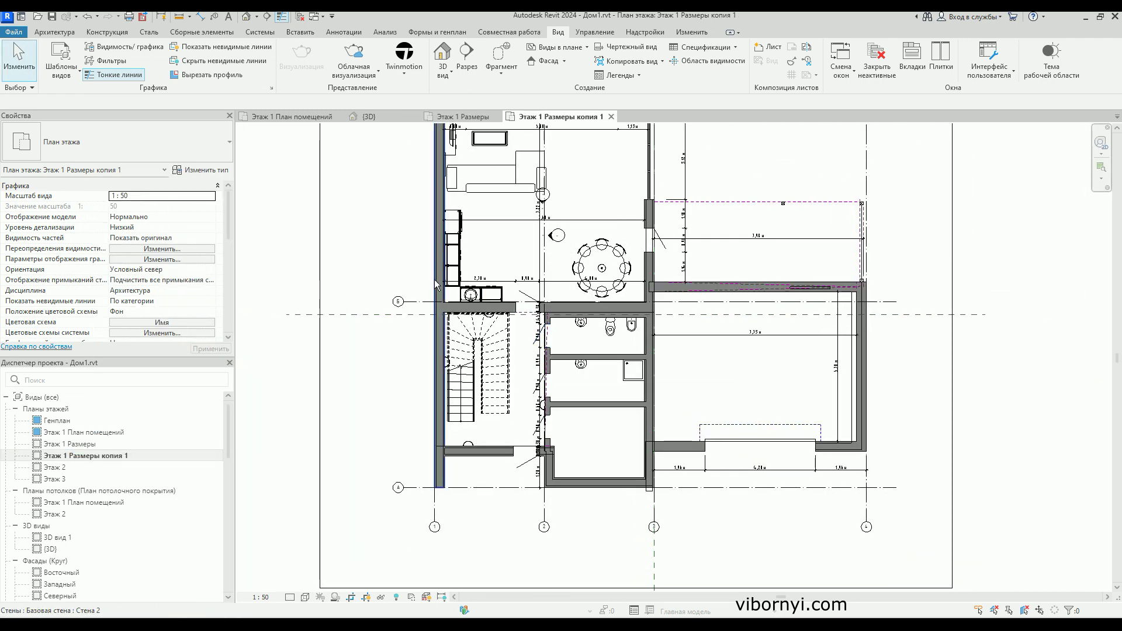
scroll(436, 284, "down", 2)
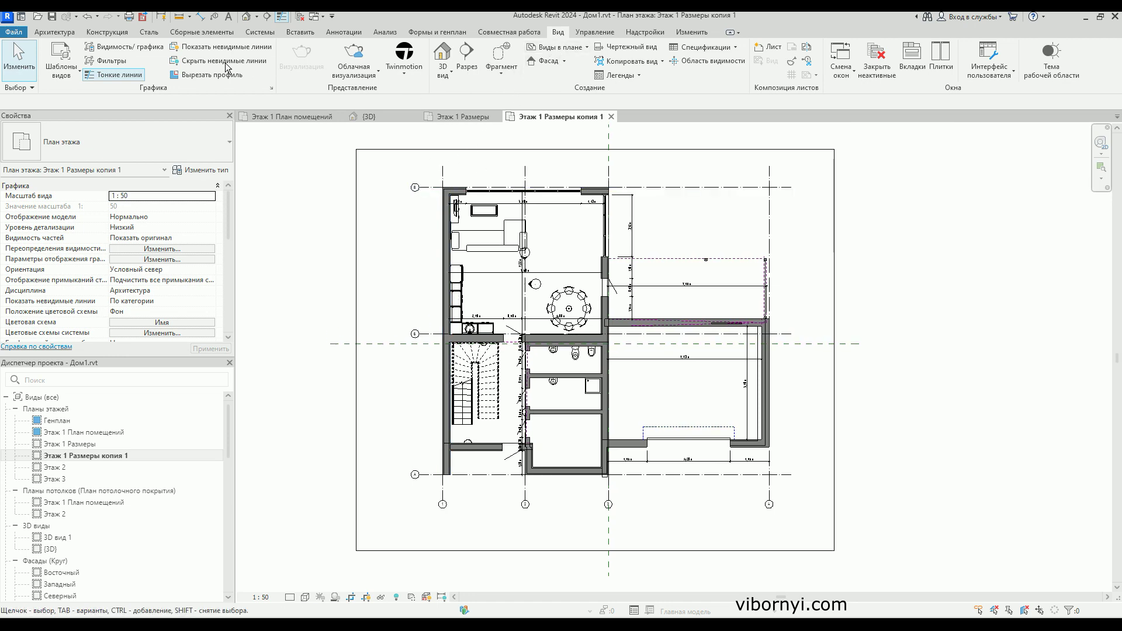
left_click(151, 52)
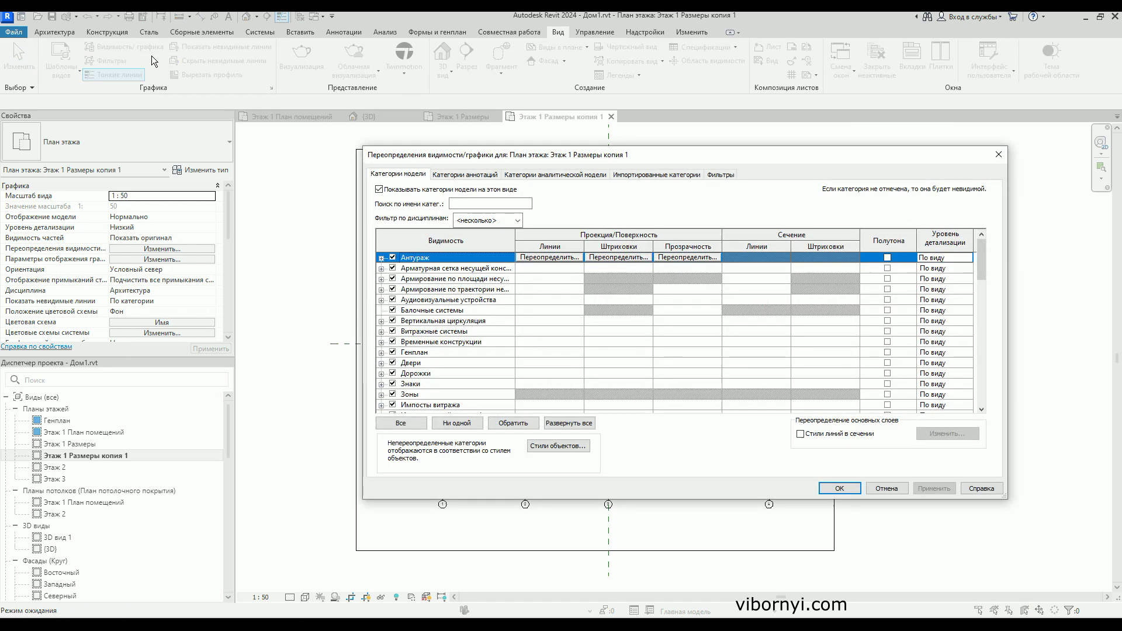
Turn off the Размеры annotation category and apply, hiding all dimensions in this plan.
left_click(471, 174)
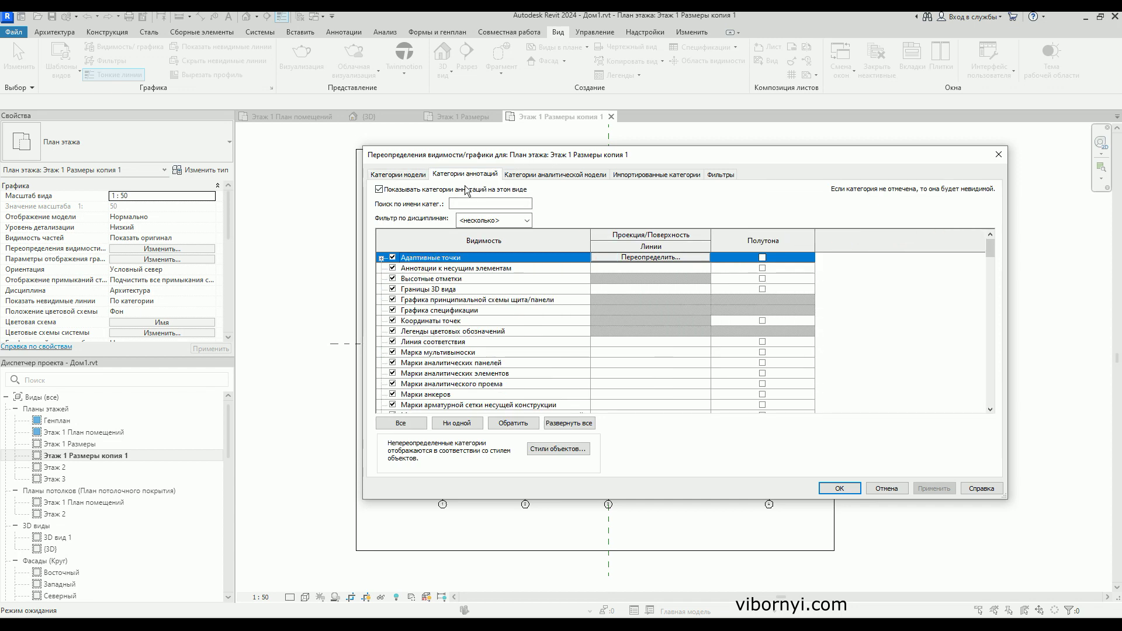
scroll(422, 334, "down", 3)
scroll(422, 334, "down", 2)
scroll(422, 334, "down", 3)
scroll(422, 334, "down", 2)
scroll(421, 334, "down", 2)
scroll(422, 333, "down", 2)
scroll(422, 334, "down", 2)
scroll(422, 334, "down", 2)
scroll(410, 337, "down", 2)
scroll(411, 337, "down", 2)
scroll(411, 338, "down", 2)
scroll(411, 338, "down", 2)
scroll(411, 337, "down", 2)
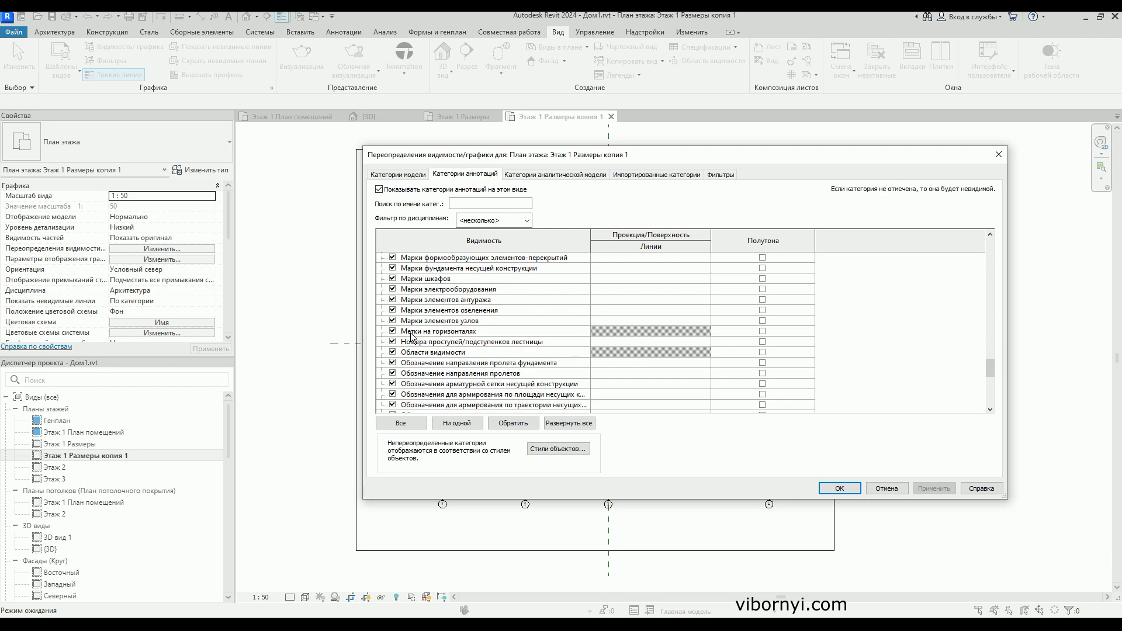
scroll(410, 337, "down", 2)
scroll(411, 337, "down", 2)
scroll(411, 338, "down", 2)
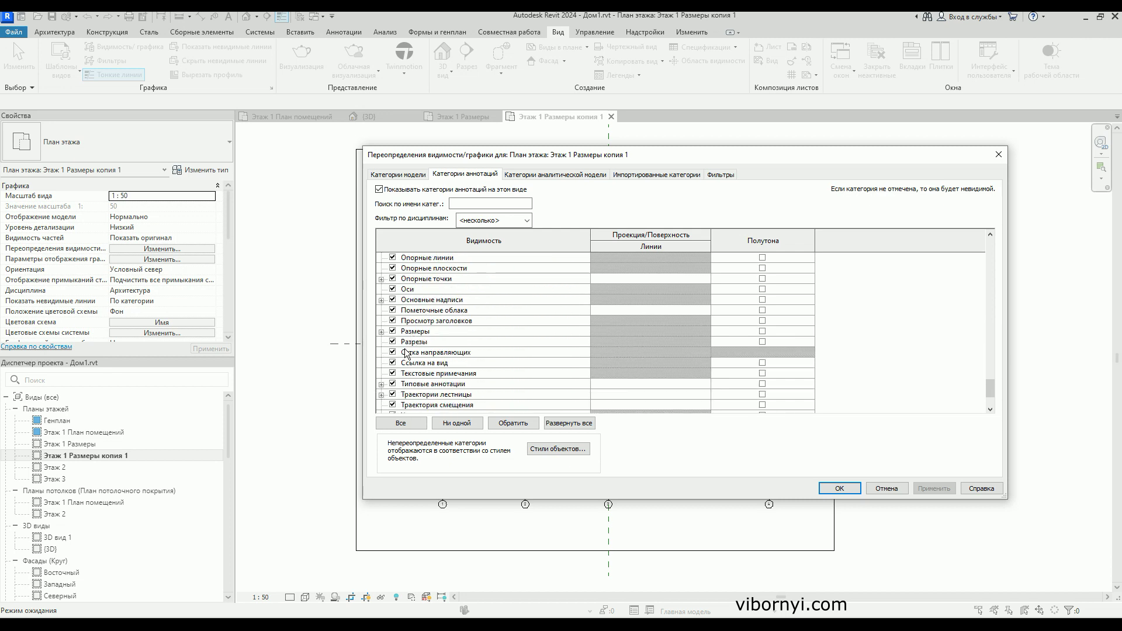
left_click(393, 331)
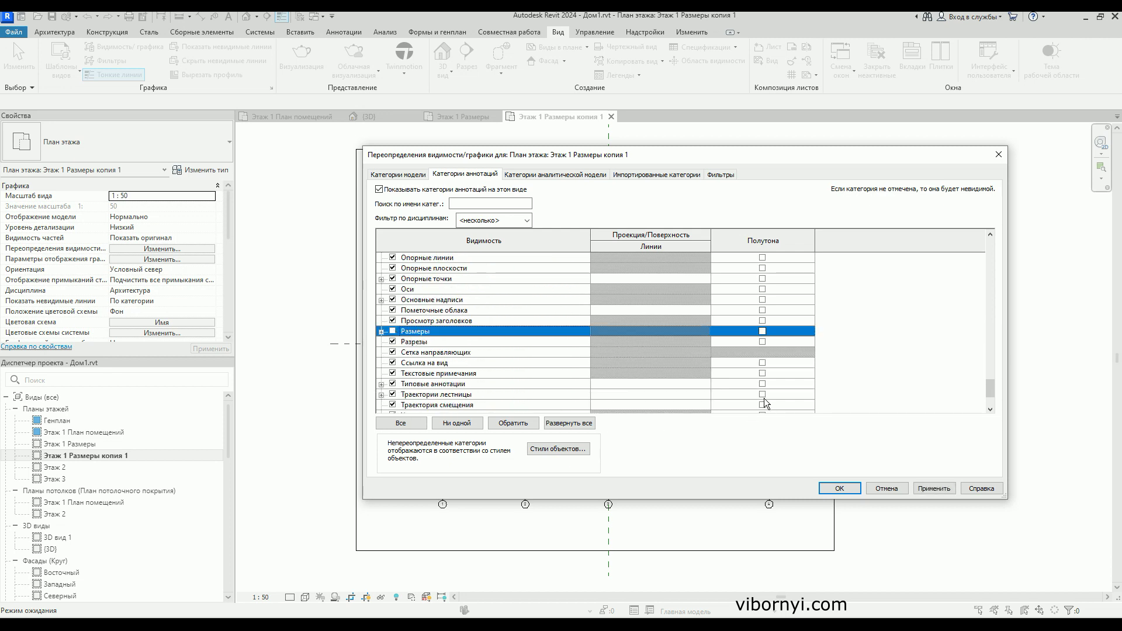
left_click(933, 489)
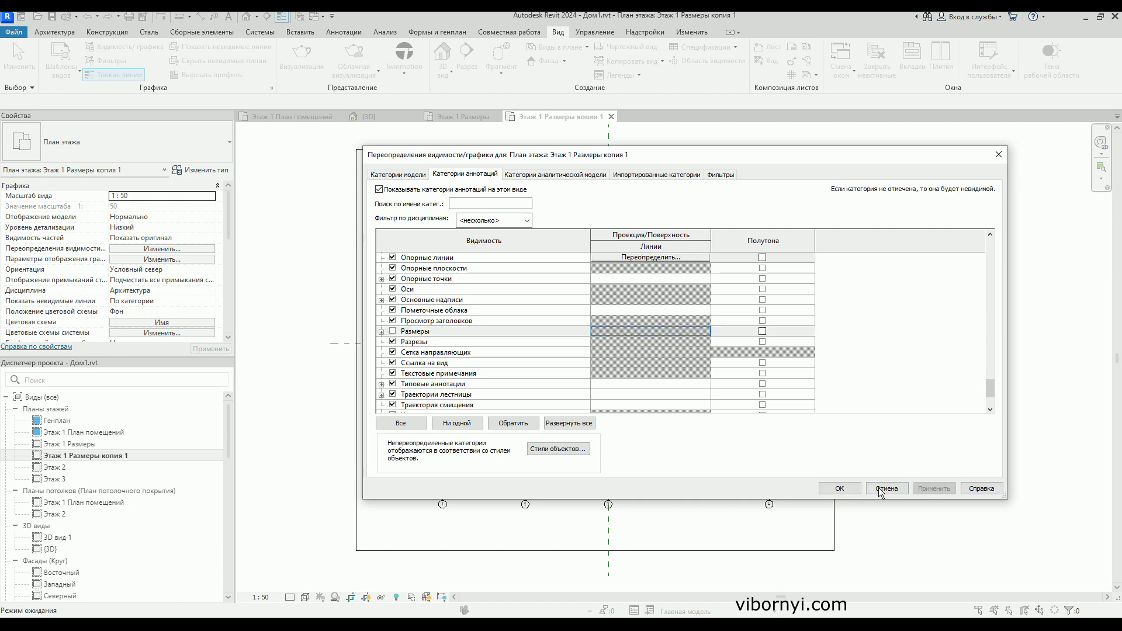
left_click(840, 488)
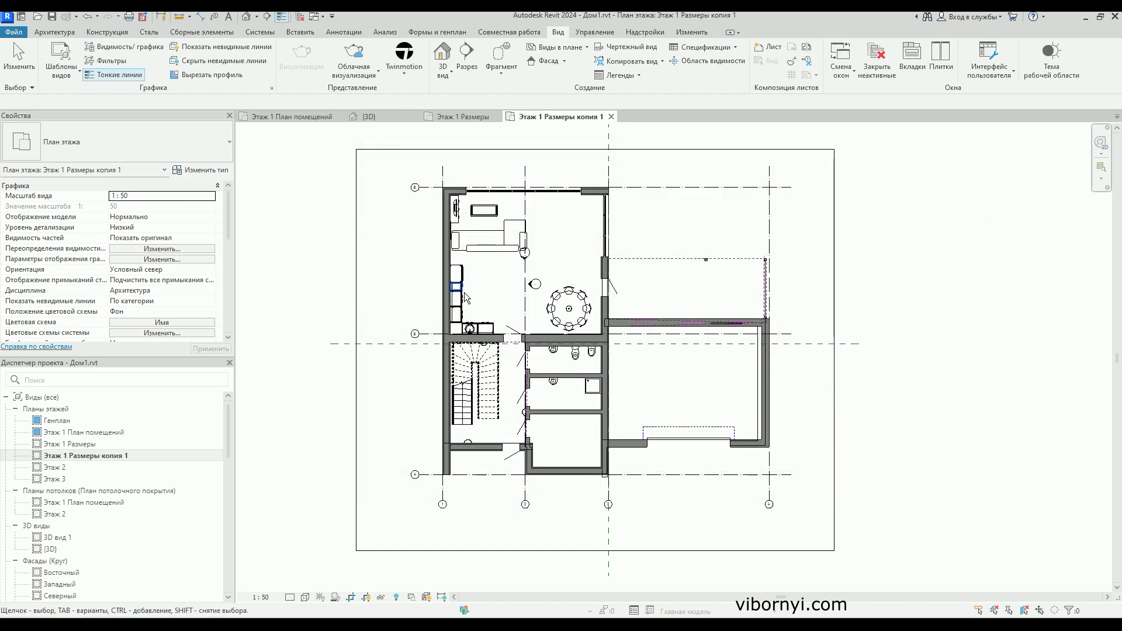
Draw a vertical section line from above to below the plan through the left staircase.
middle_click_drag(540, 340, 534, 336)
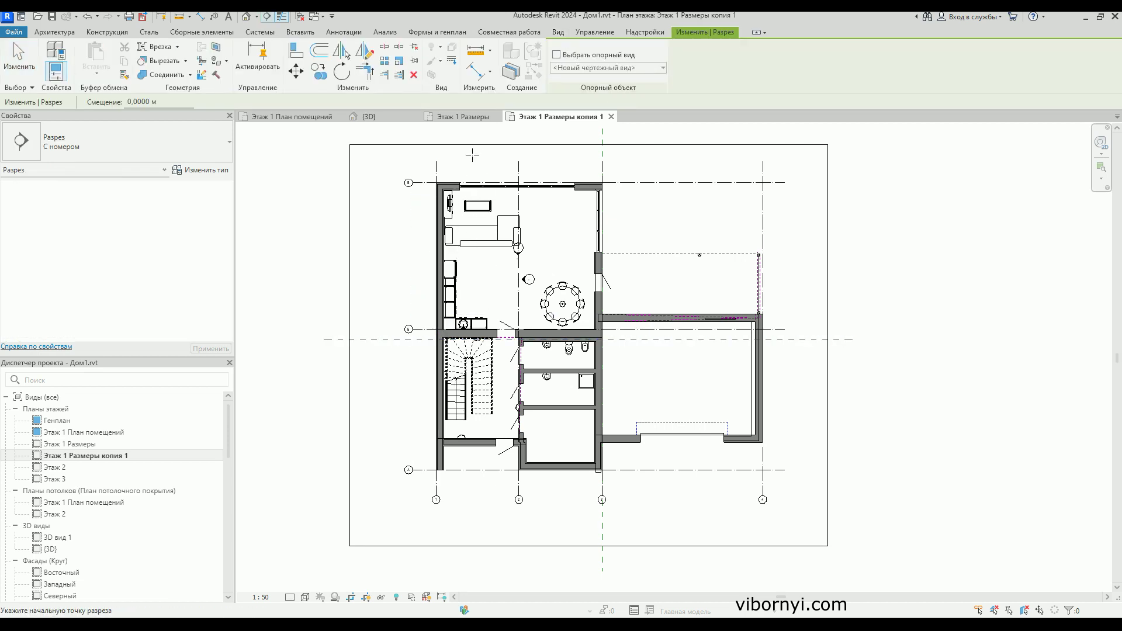
left_click(467, 154)
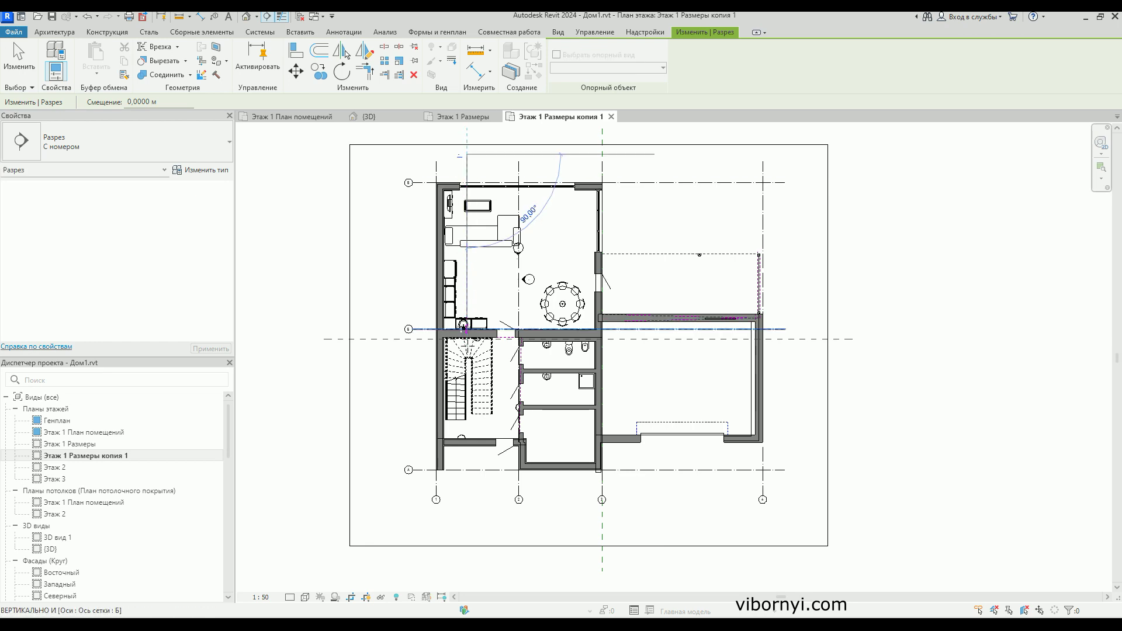
left_click(465, 502)
scroll(450, 509, "up", 1)
scroll(450, 510, "up", 1)
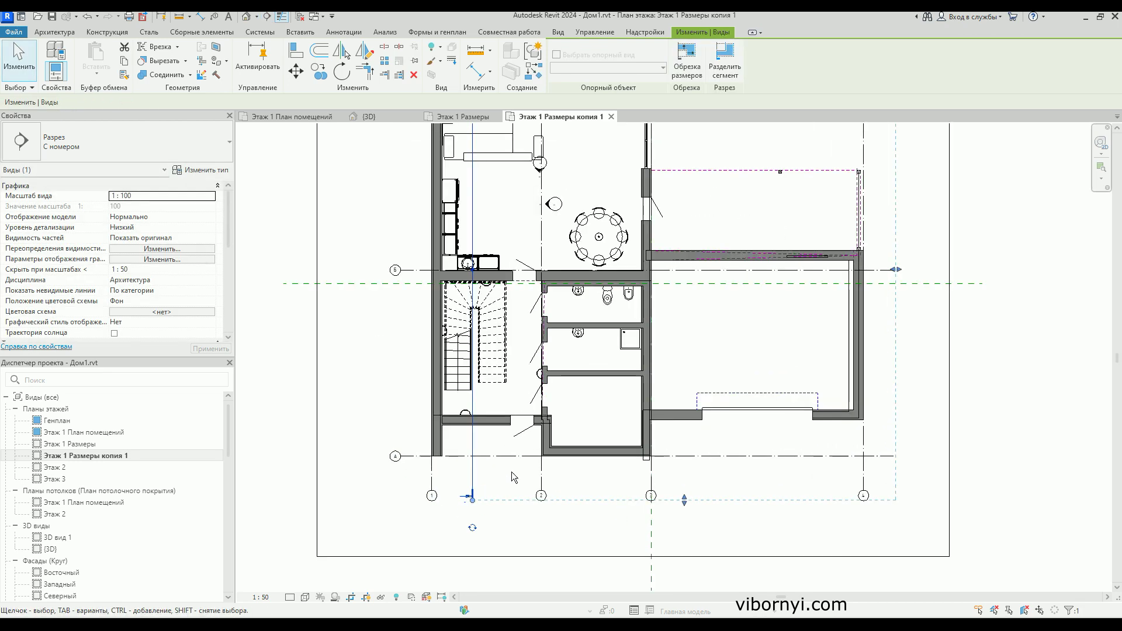
scroll(590, 409, "down", 1)
scroll(732, 323, "down", 1)
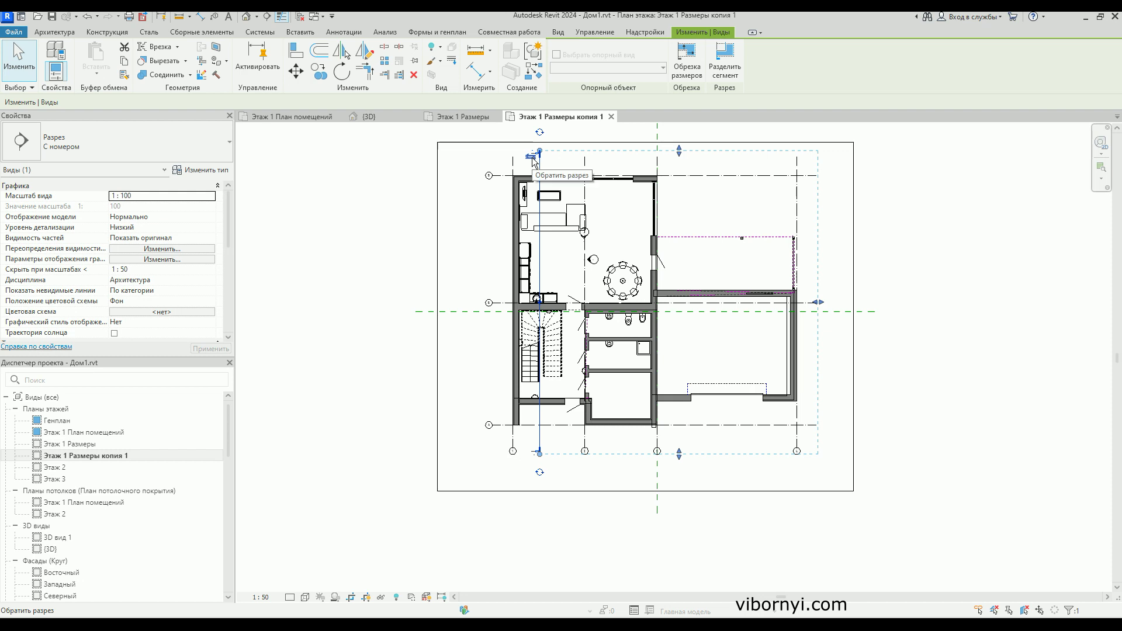
Flip the section's viewing direction and narrow its view depth to a strip beside the line.
left_click(532, 156)
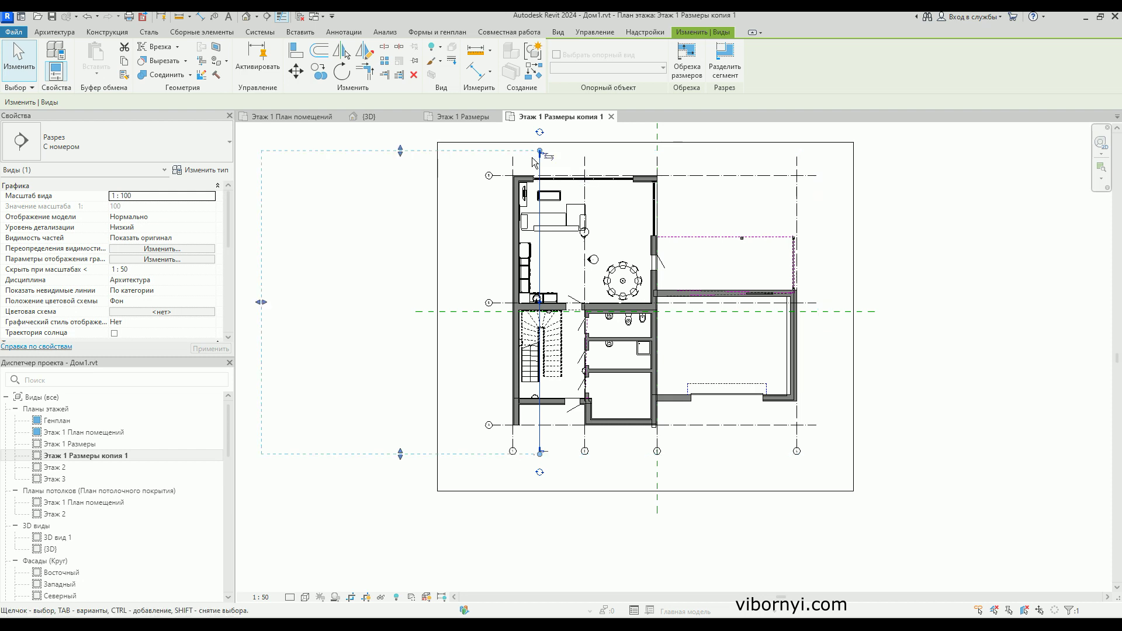
scroll(500, 258, "down", 1)
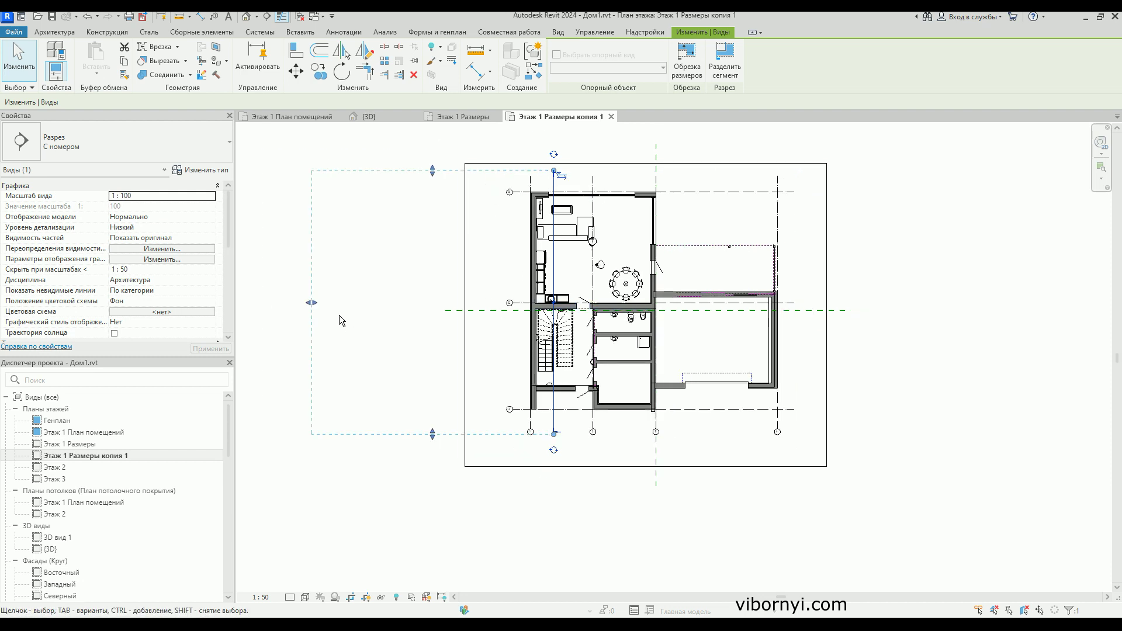
left_click_drag(313, 303, 406, 303)
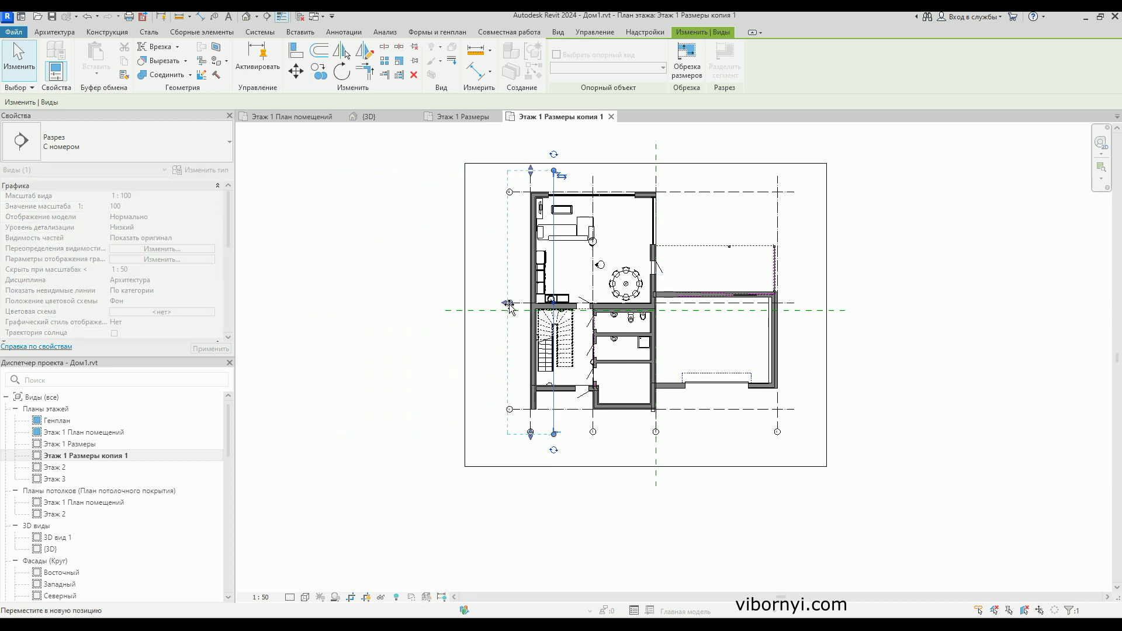
left_click_drag(509, 305, 521, 304)
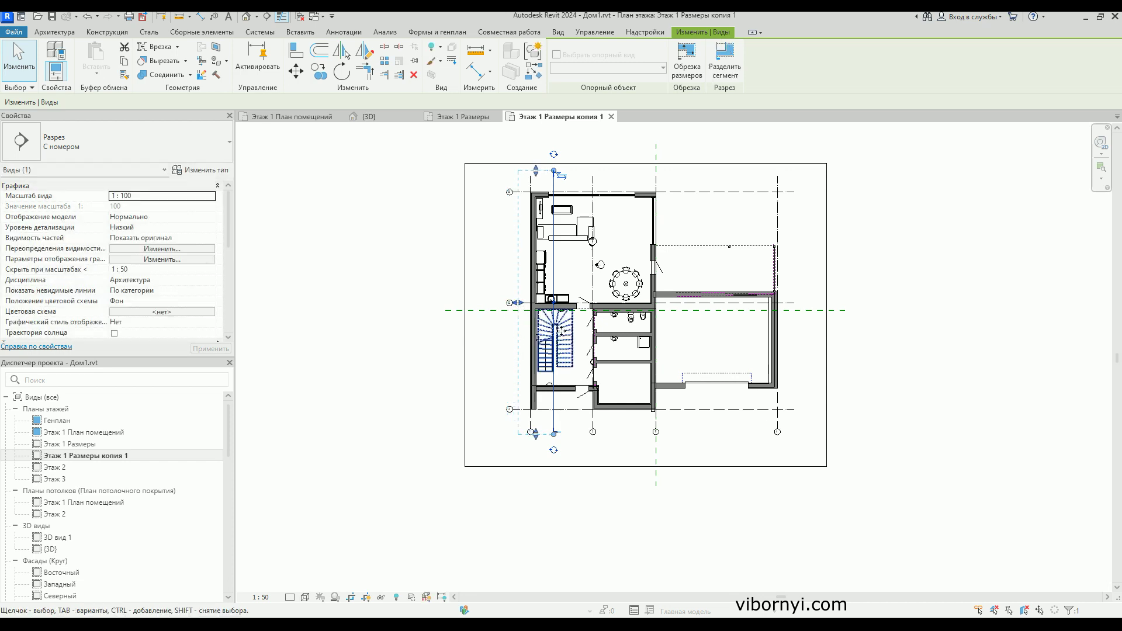
left_click(482, 381)
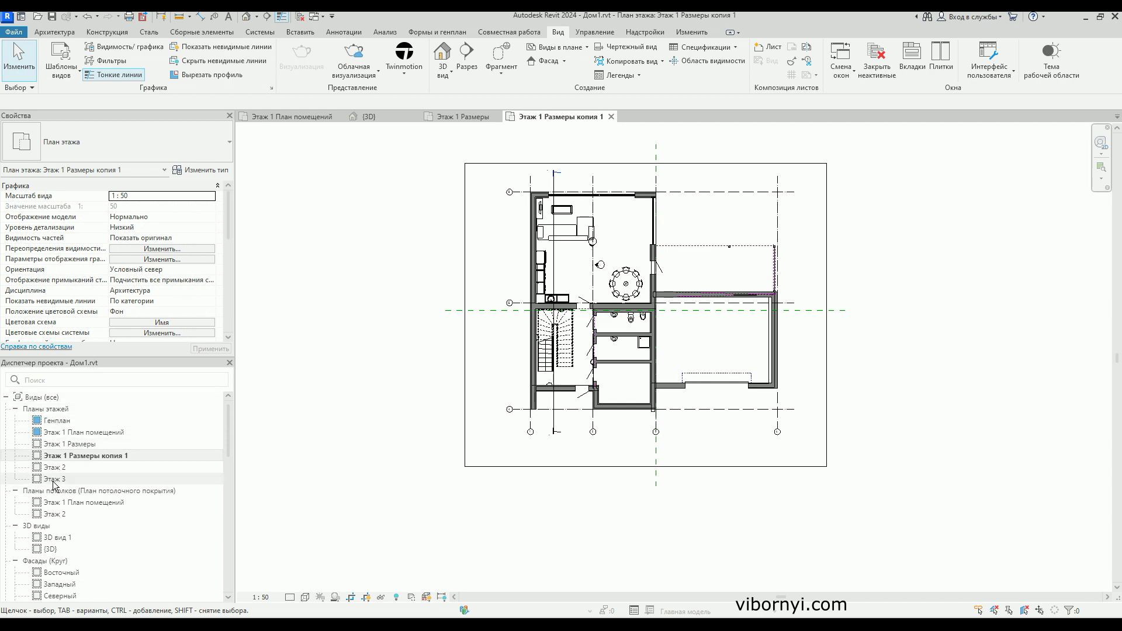
scroll(47, 531, "down", 3)
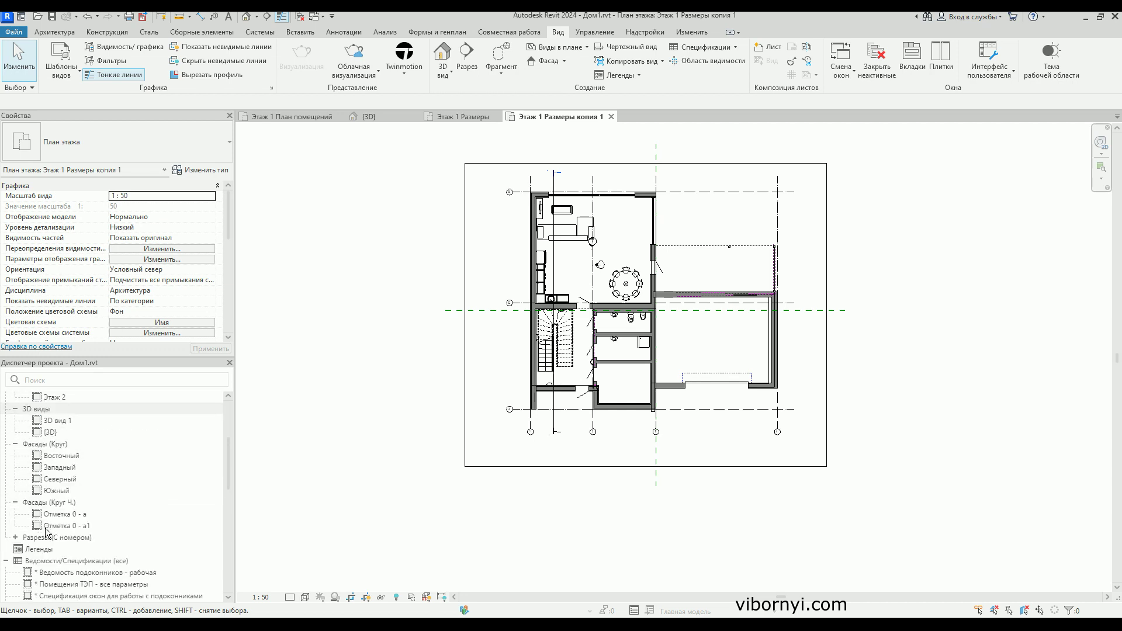
Open Разрез 1 from Разрезы (С номером), inspect it, then return to Этаж 1 Размеры копия 1.
left_click(16, 538)
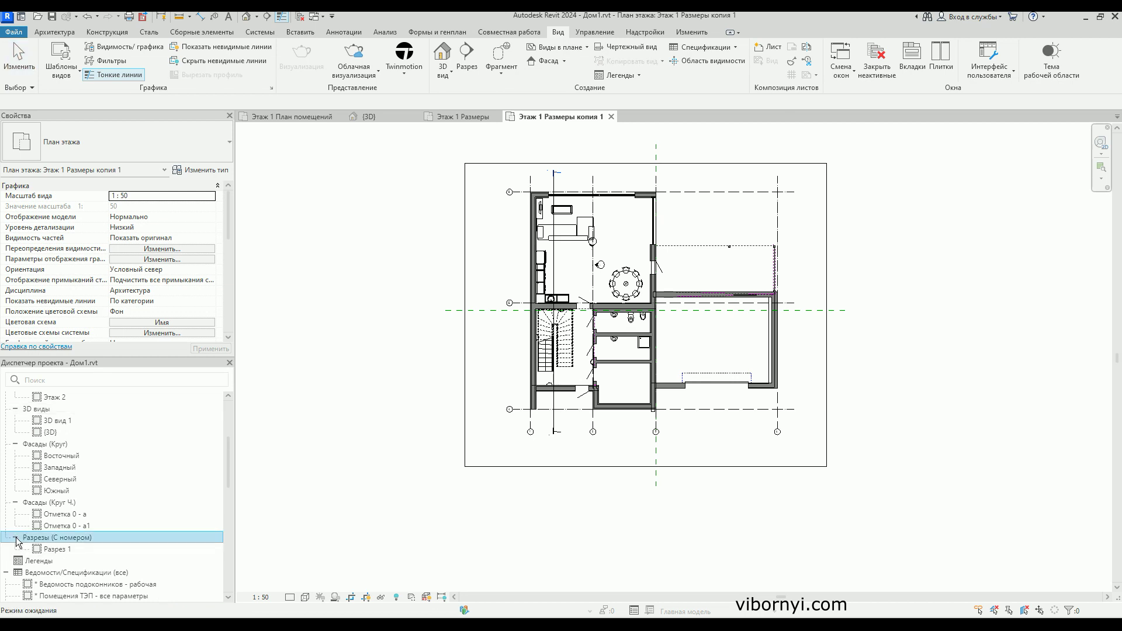
left_click(57, 550)
double_click(65, 552)
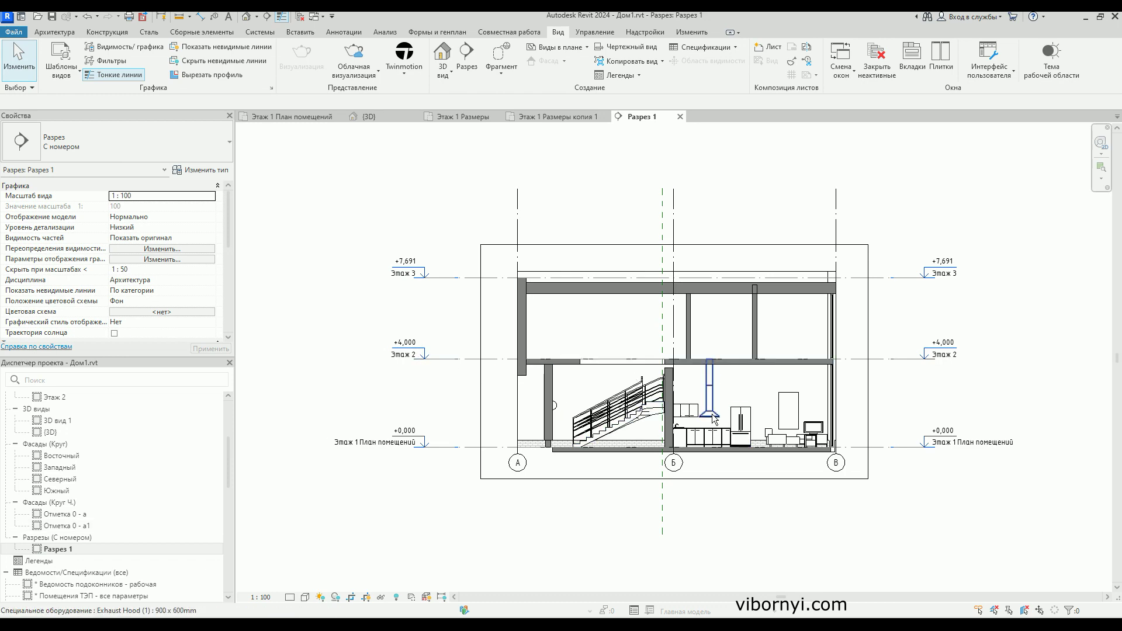
scroll(745, 437, "up", 2)
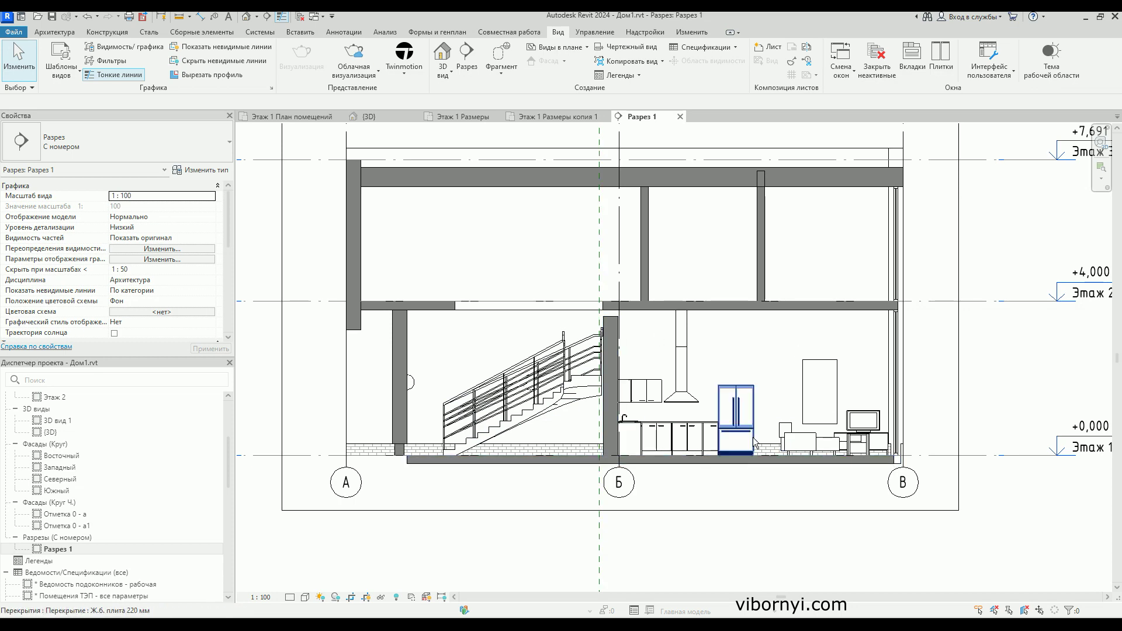
scroll(741, 404, "down", 1)
scroll(741, 403, "down", 2)
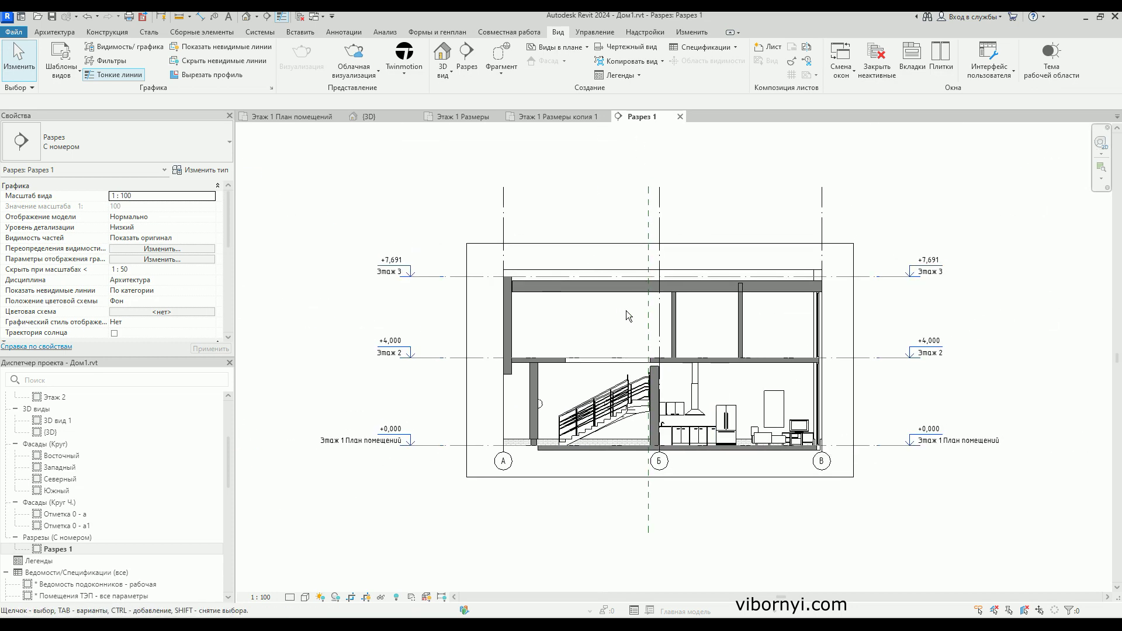
left_click(555, 117)
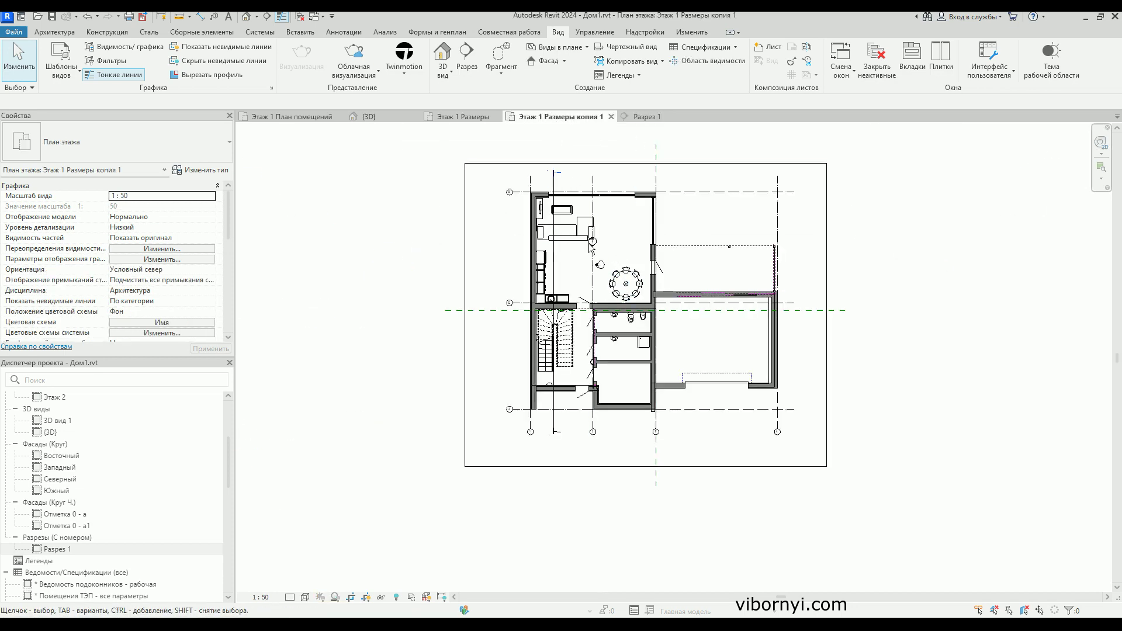
Widen section 1's extent to the right on the plan and check Разрез 1.
left_click(553, 185)
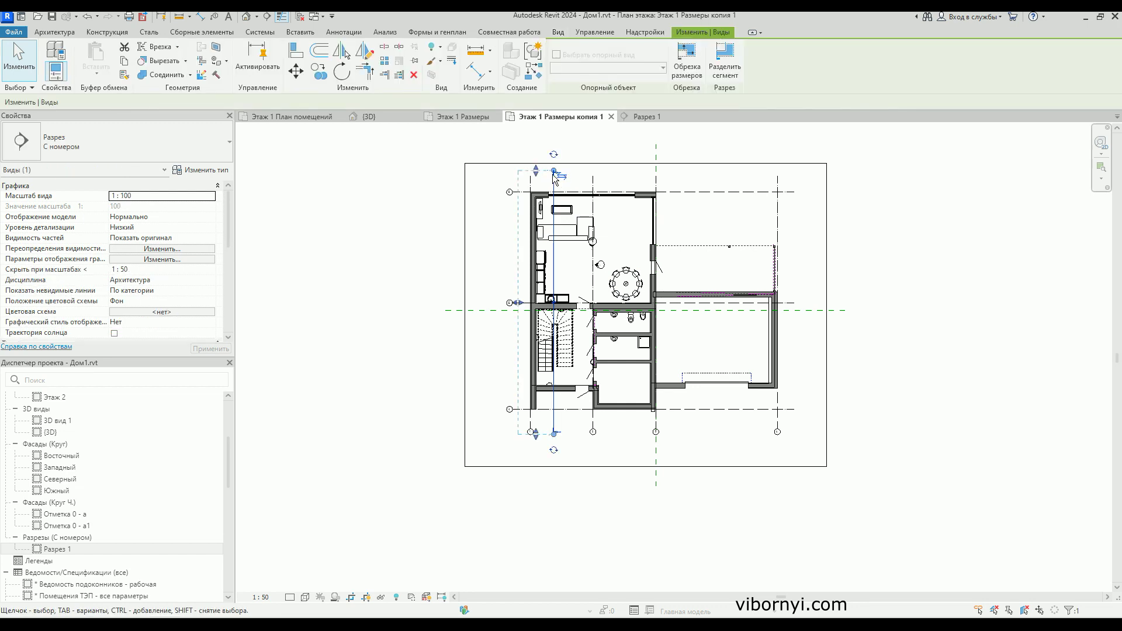
left_click_drag(588, 304, 591, 310)
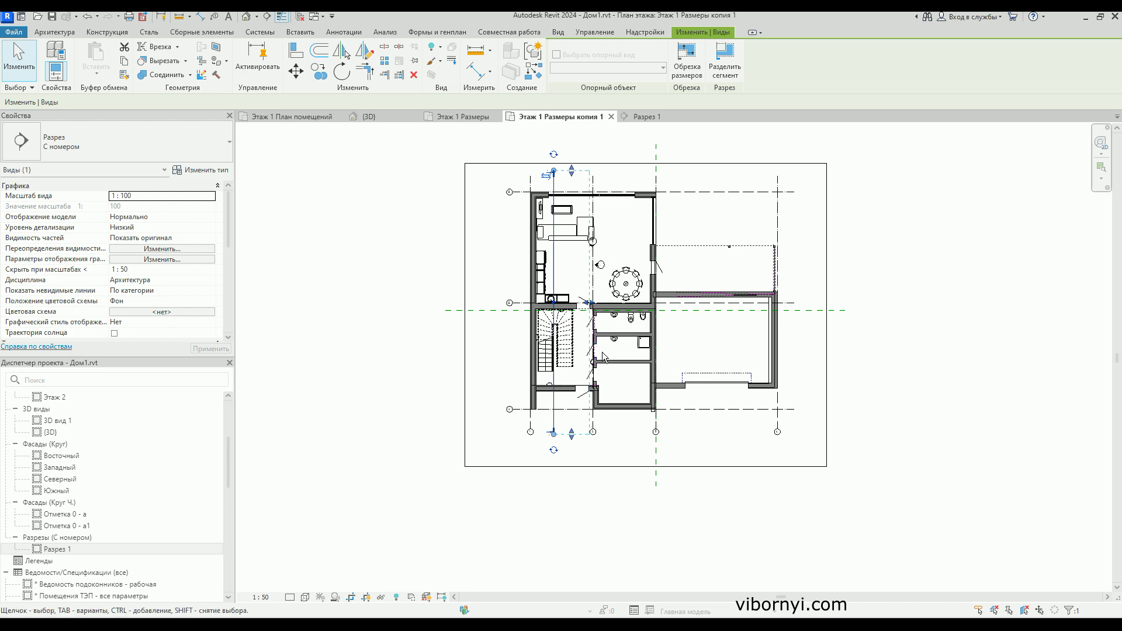
scroll(591, 303, "up", 2)
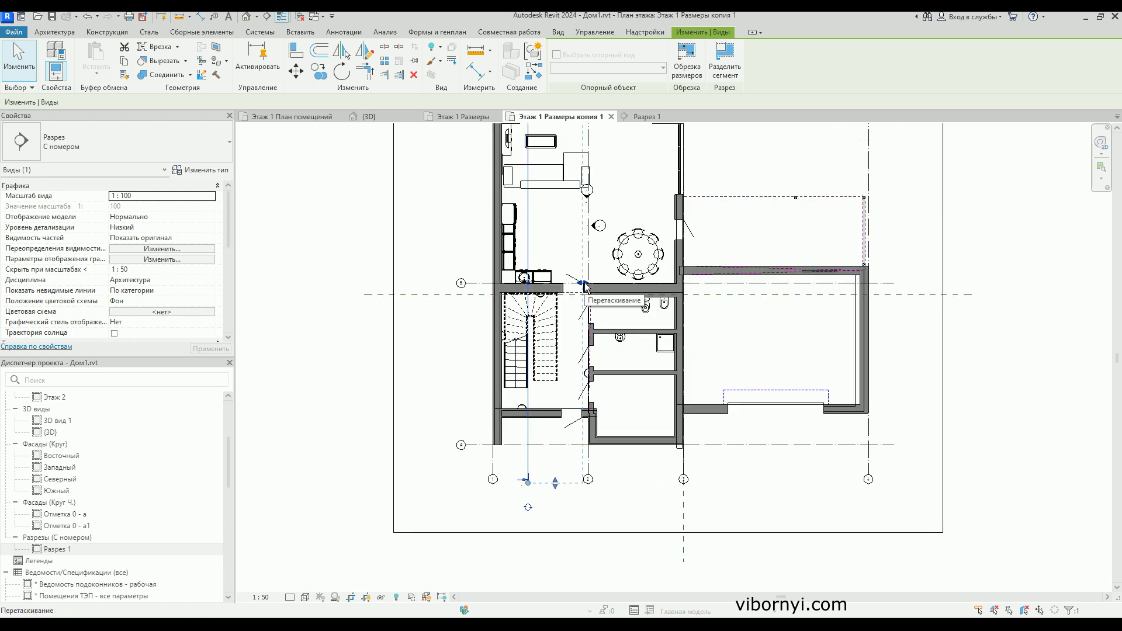
left_click_drag(584, 284, 695, 283)
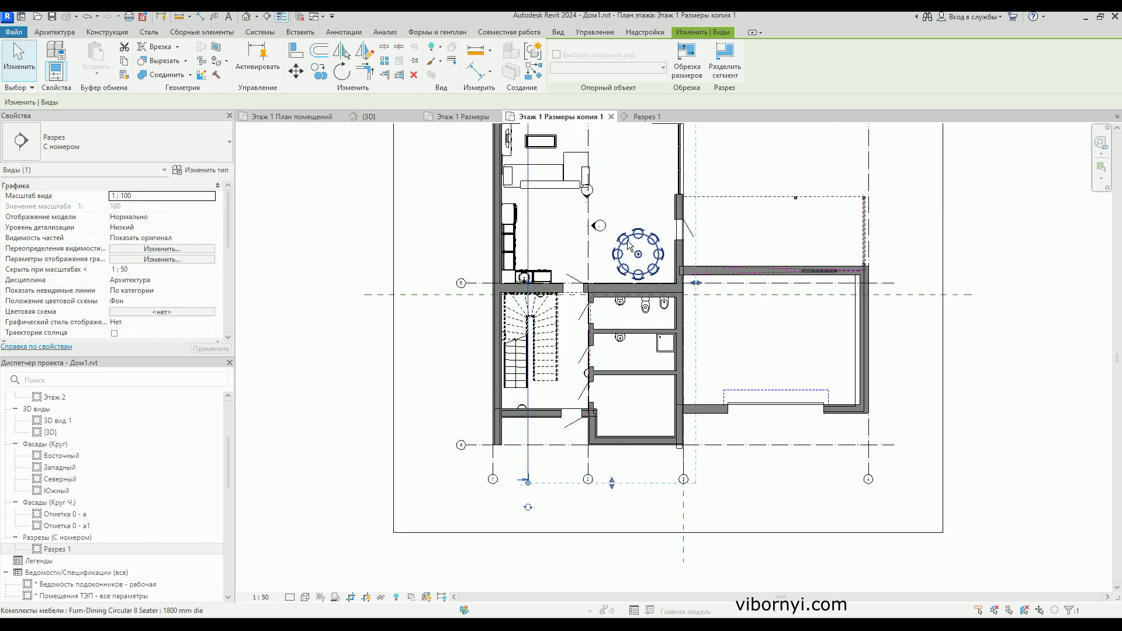
left_click(643, 116)
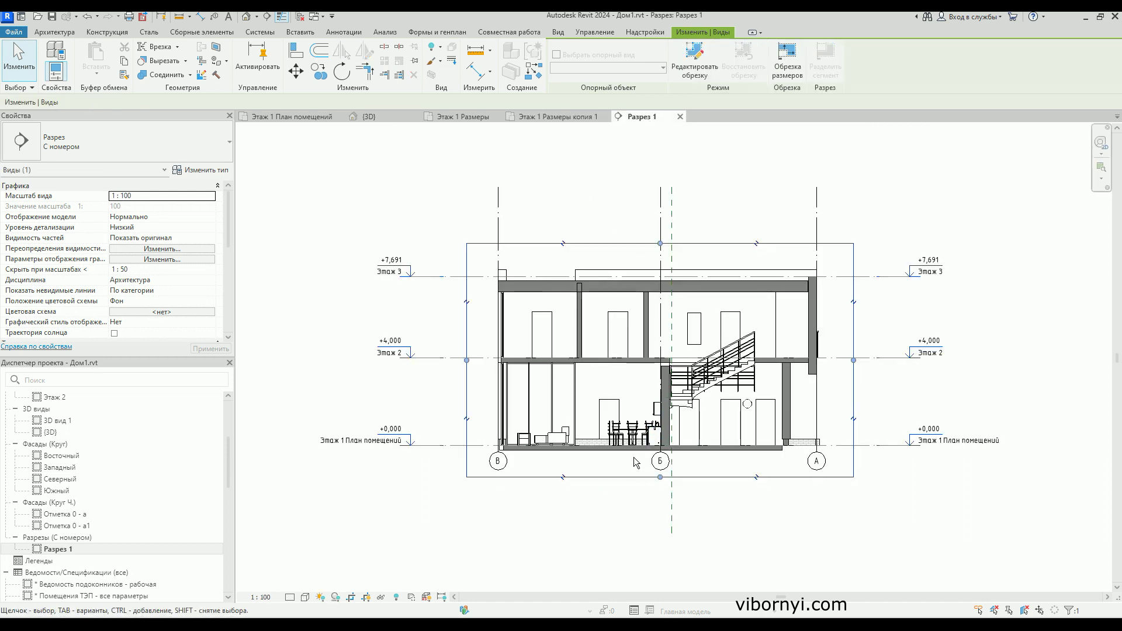
Adjust section 1's far clip depth on the plan and review Разрез 1 again.
left_click(567, 121)
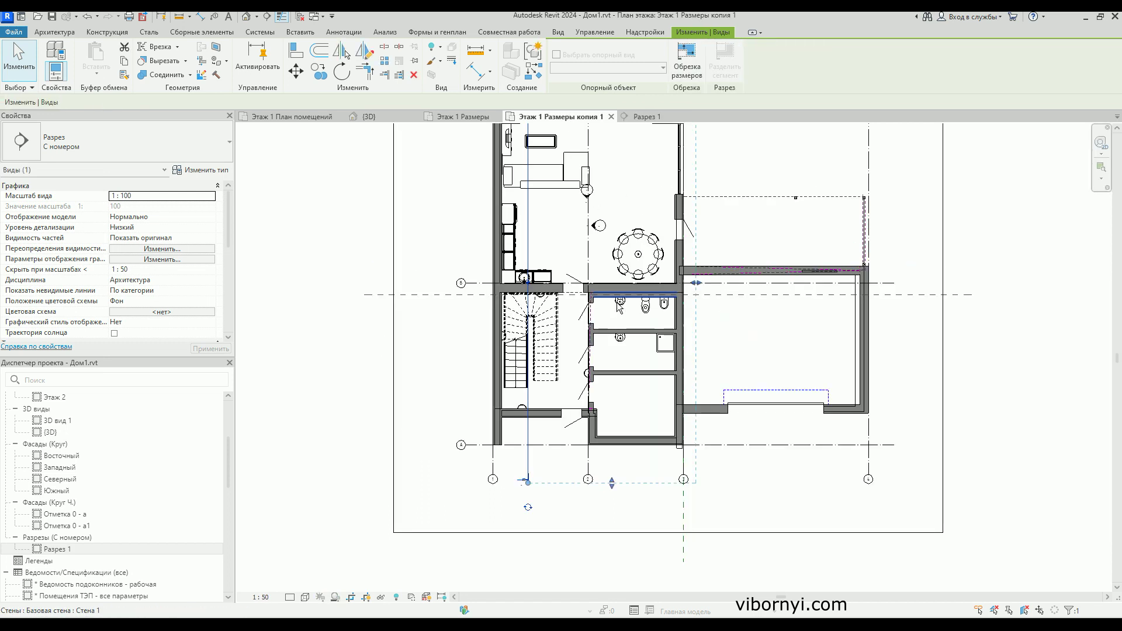
mouse_move(684, 283)
left_mouse_down()
mouse_move(698, 285)
mouse_move(656, 285)
left_mouse_up()
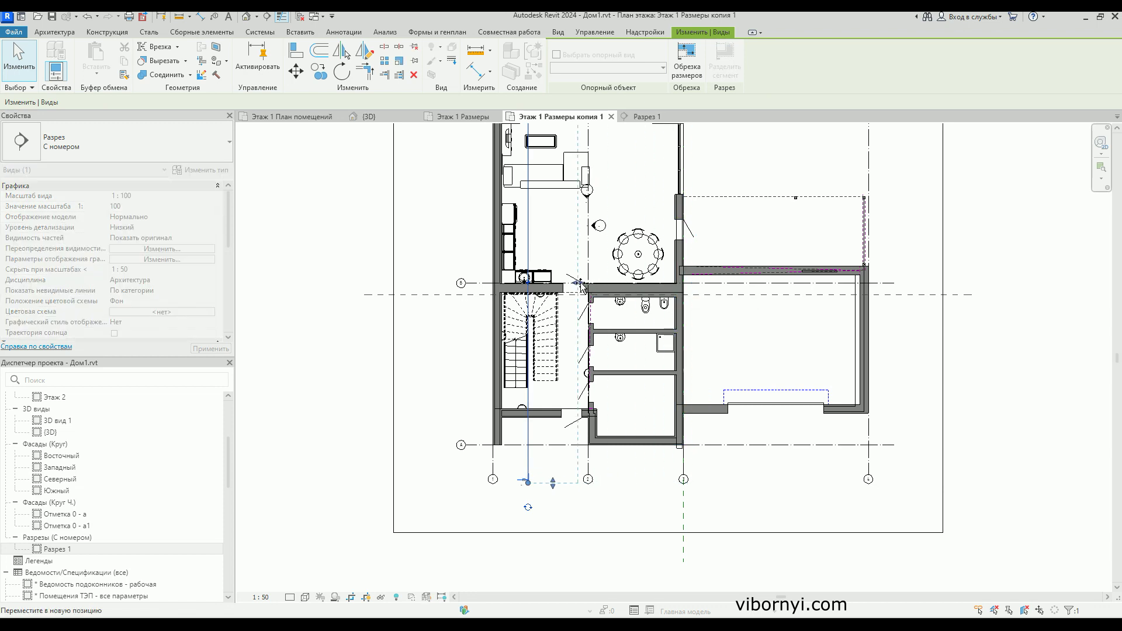
left_click_drag(582, 282, 581, 281)
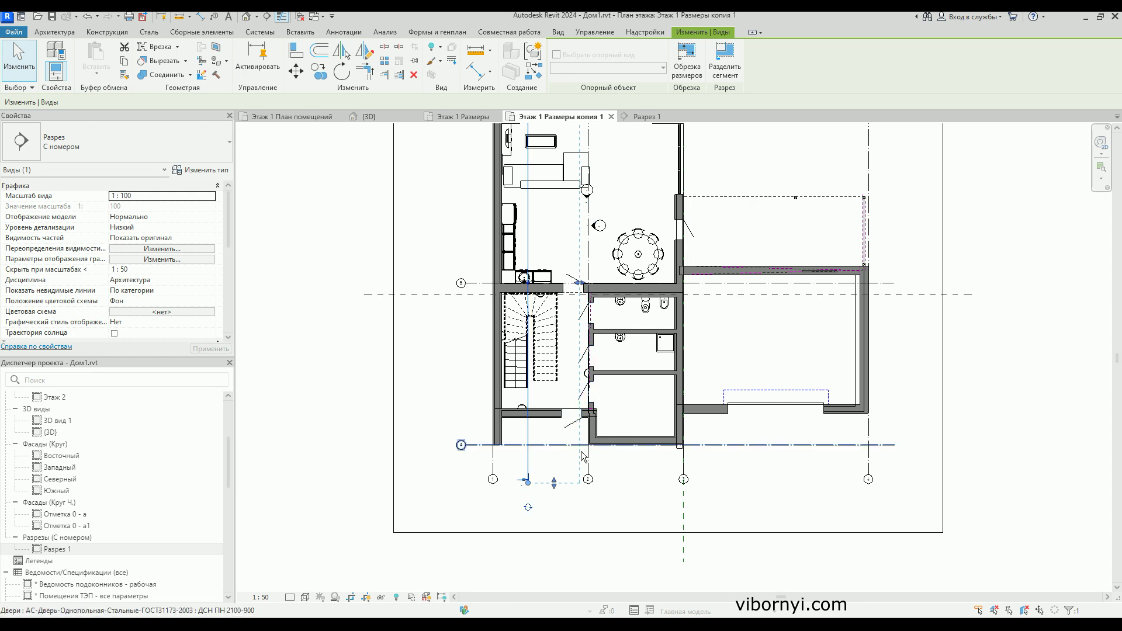
left_click(643, 116)
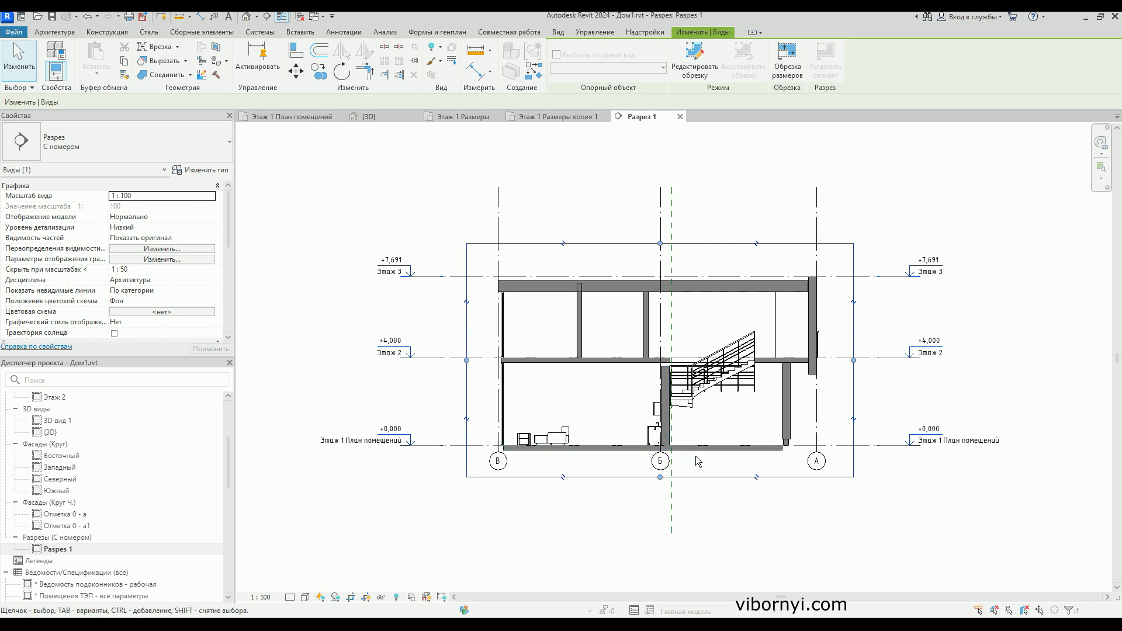
Back on the plan copy, flip section 1 to look the opposite way.
scroll(662, 464, "up", 1)
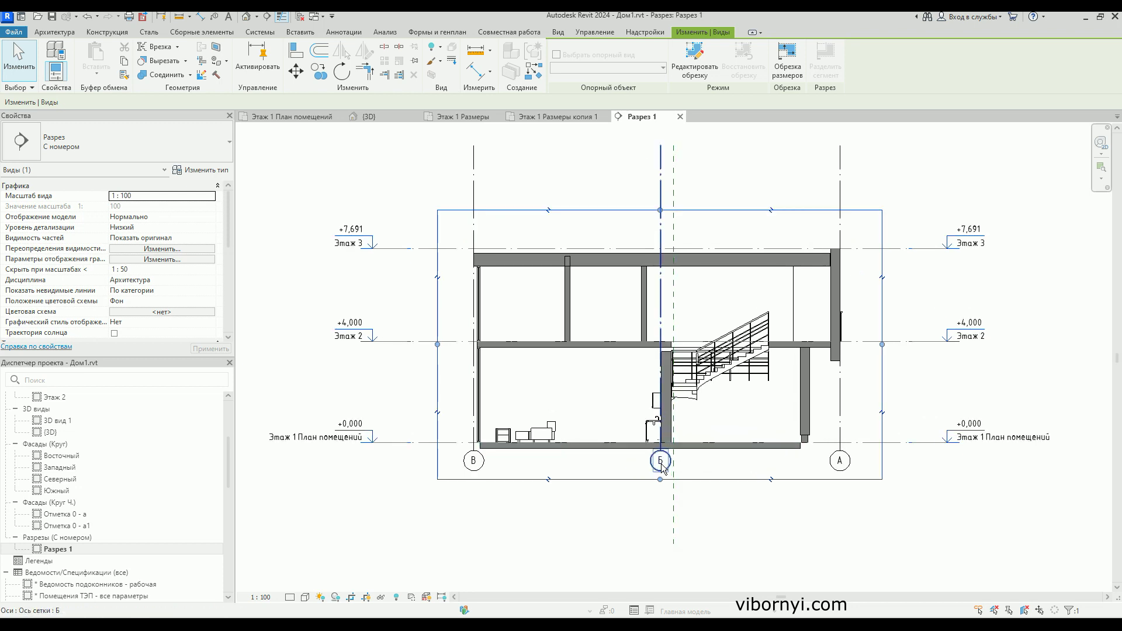
left_click(588, 117)
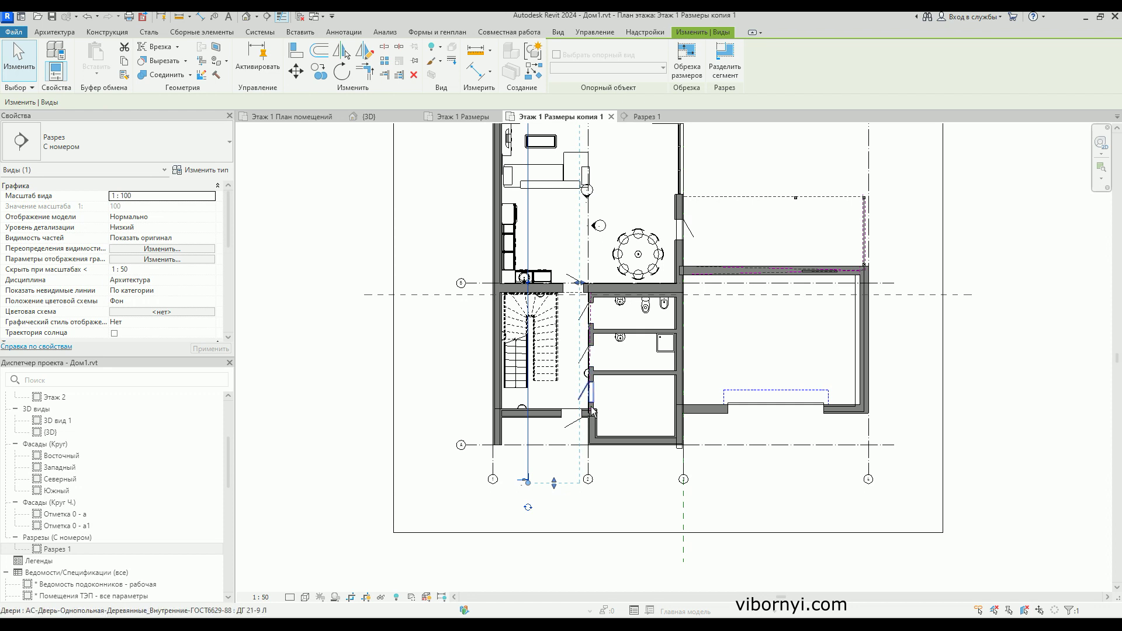
scroll(592, 411, "down", 3)
left_click(543, 201)
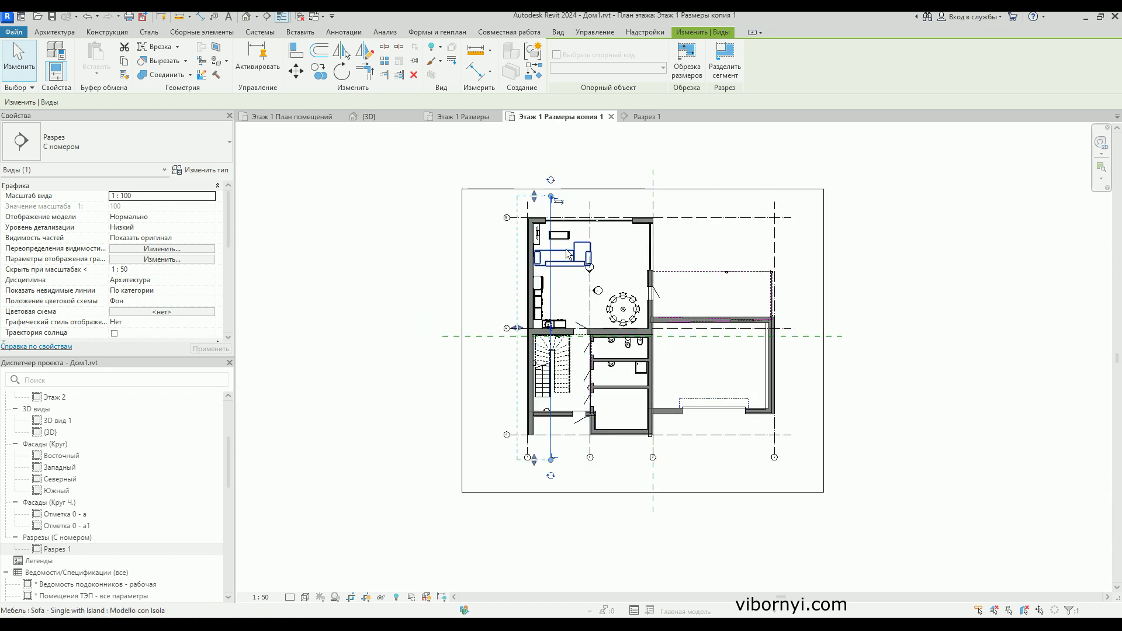
scroll(254, 528, "down", 1)
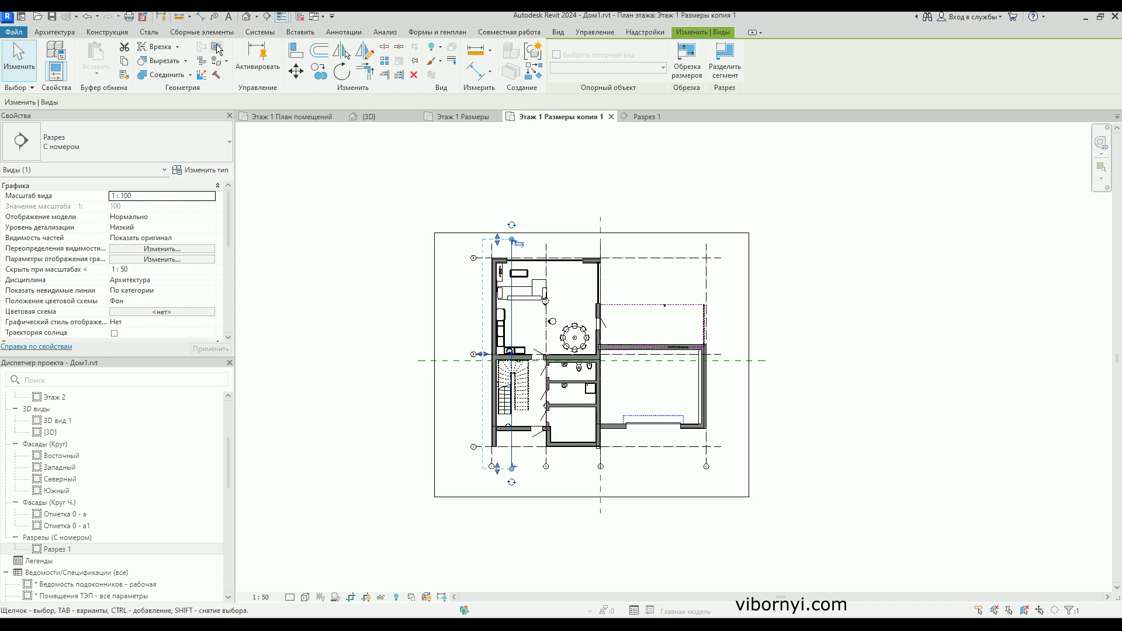
left_click(558, 31)
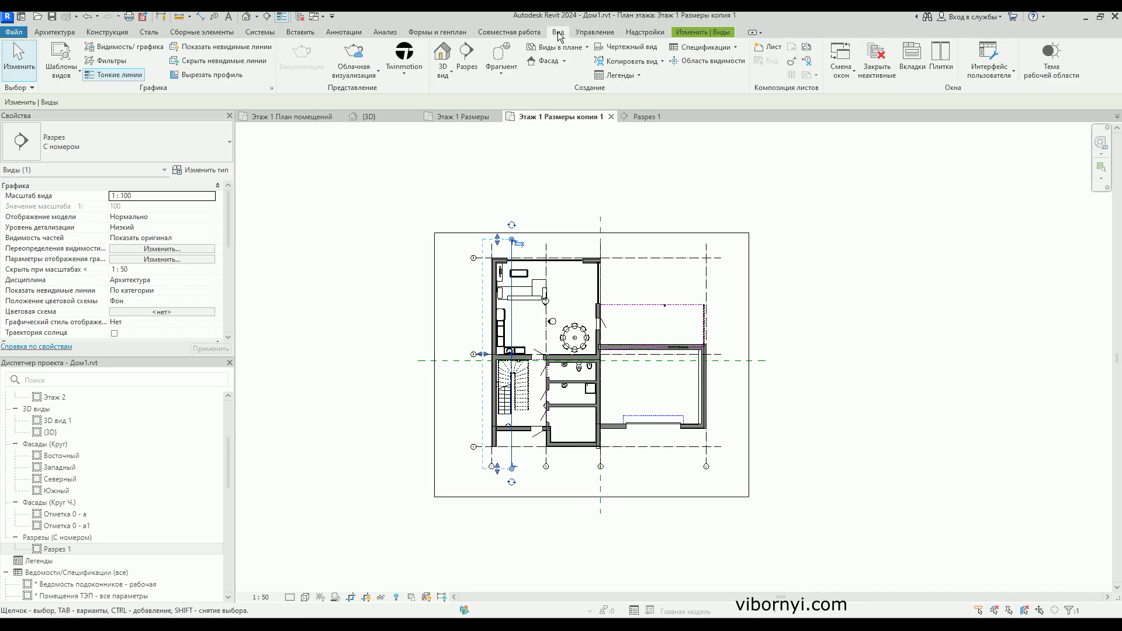
Place vertical section Разрез 2 through the central rooms, flip it, and narrow its crop from the right.
left_click(463, 70)
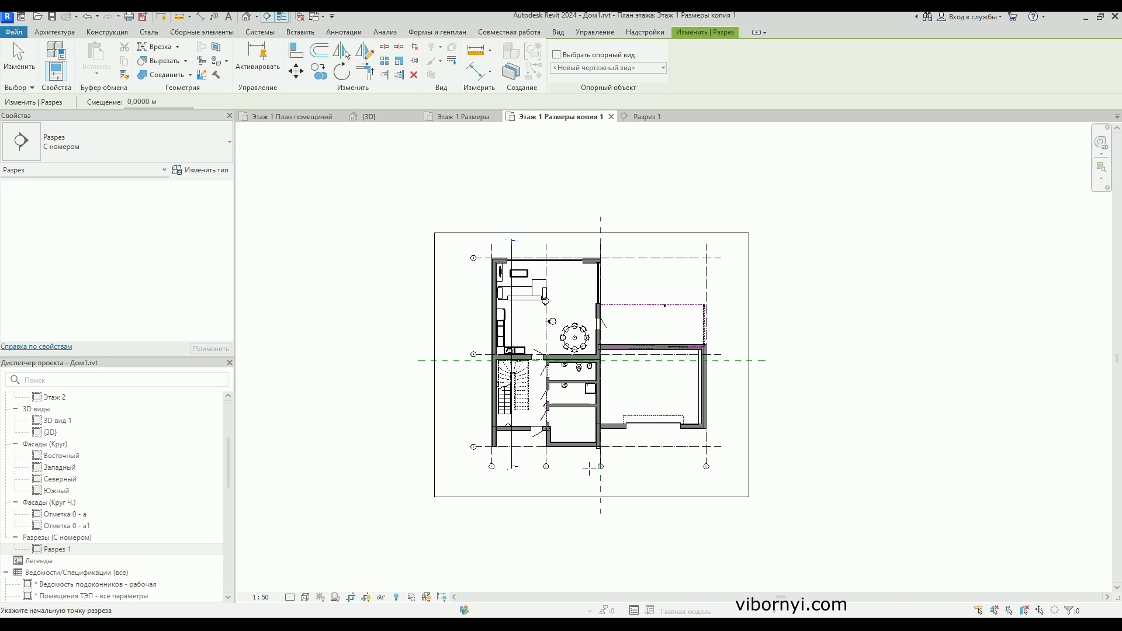
left_click(591, 466)
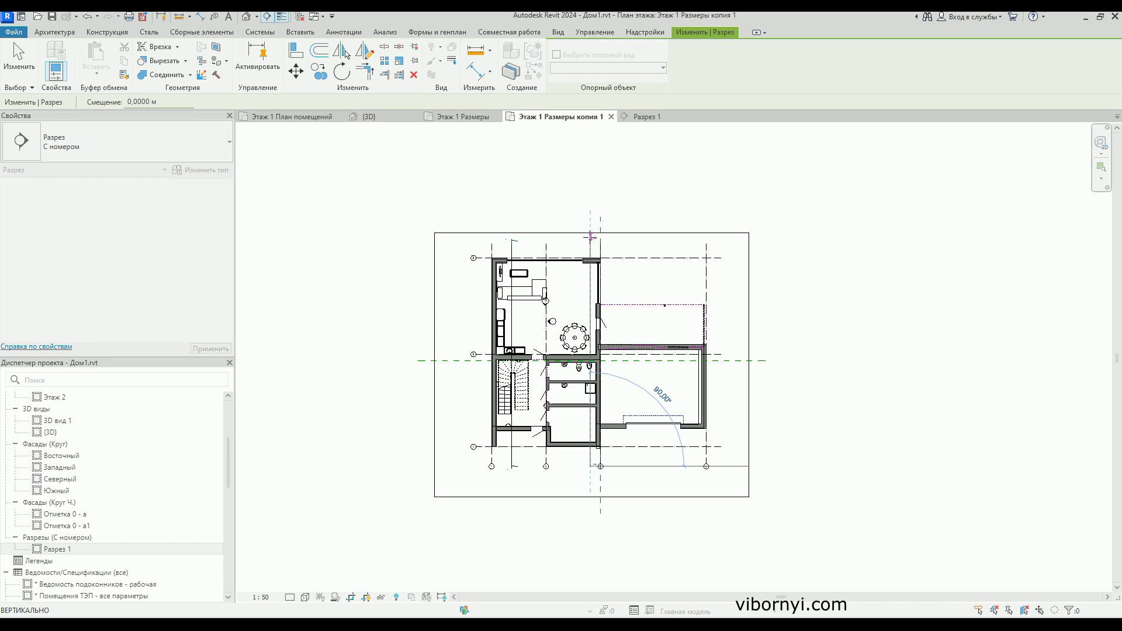
left_click(591, 240)
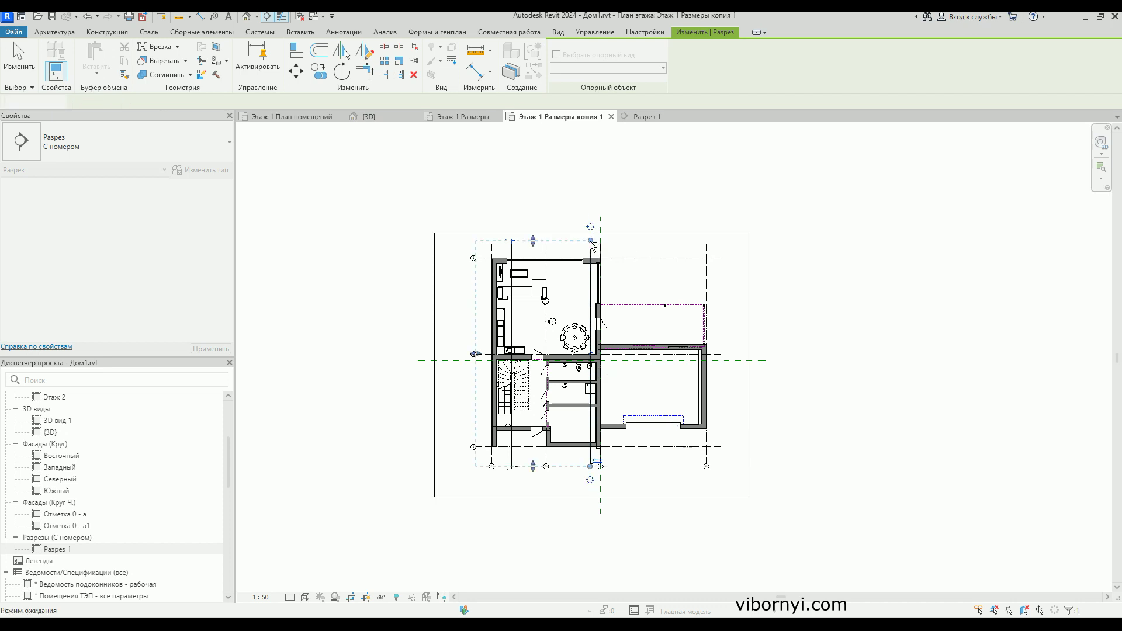
key("Escape")
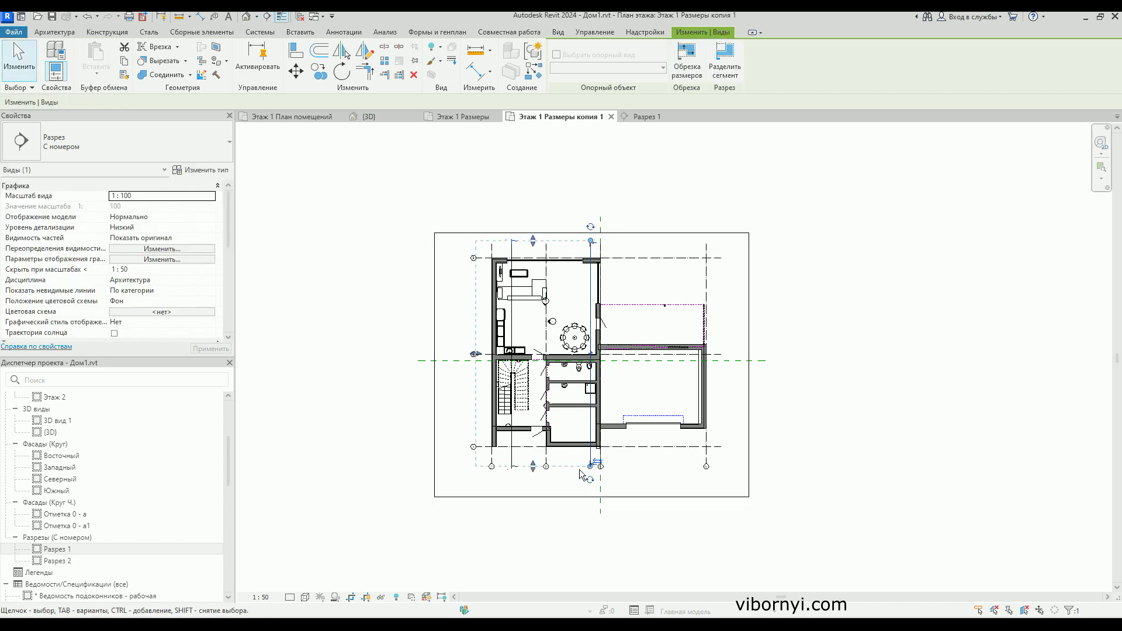
left_click(596, 464)
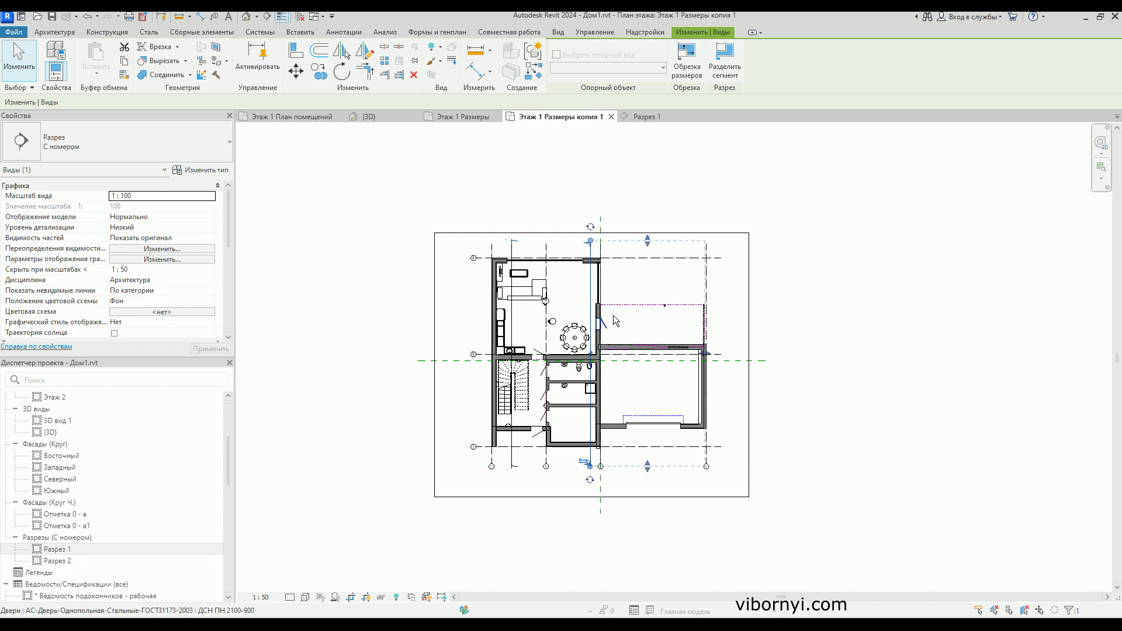
left_click_drag(707, 355, 615, 359)
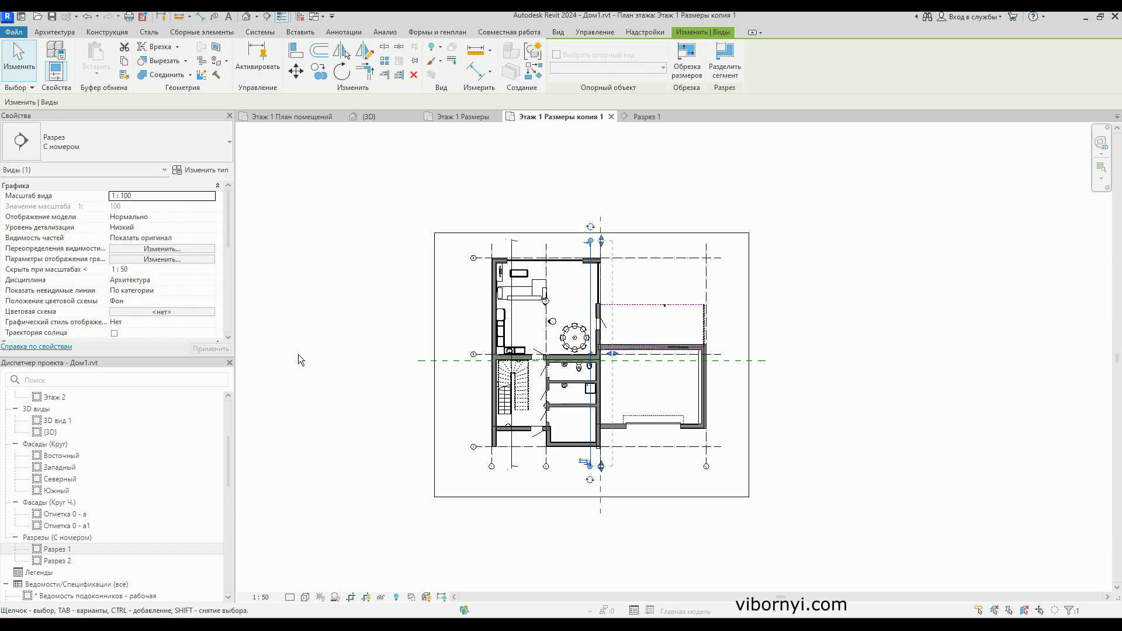
double_click(56, 561)
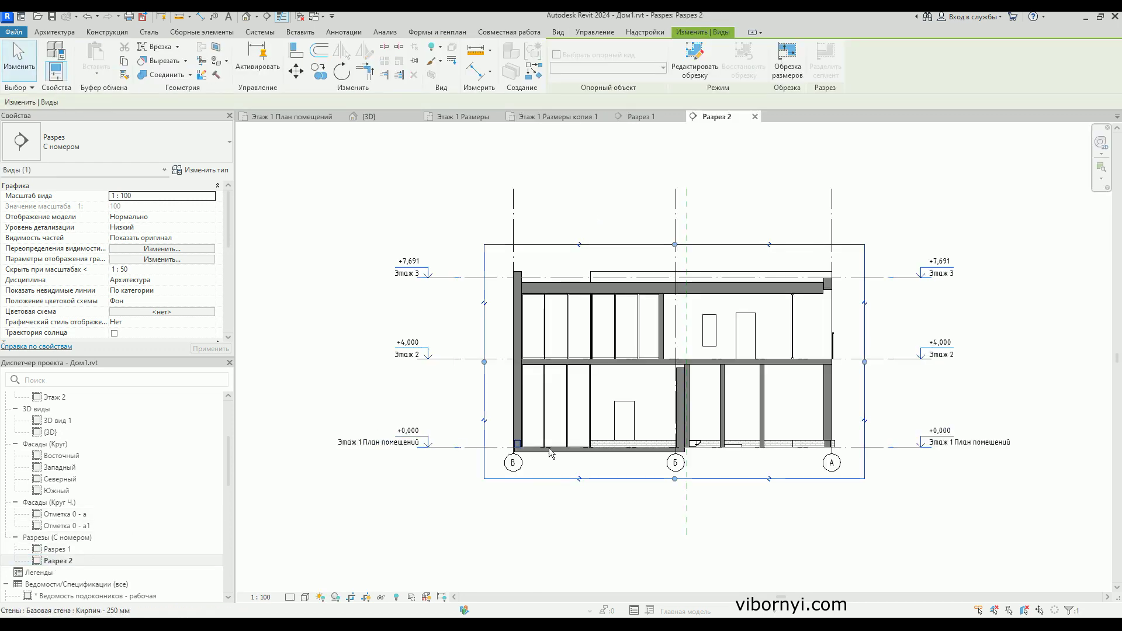
scroll(765, 450, "up", 1)
scroll(572, 439, "up", 2)
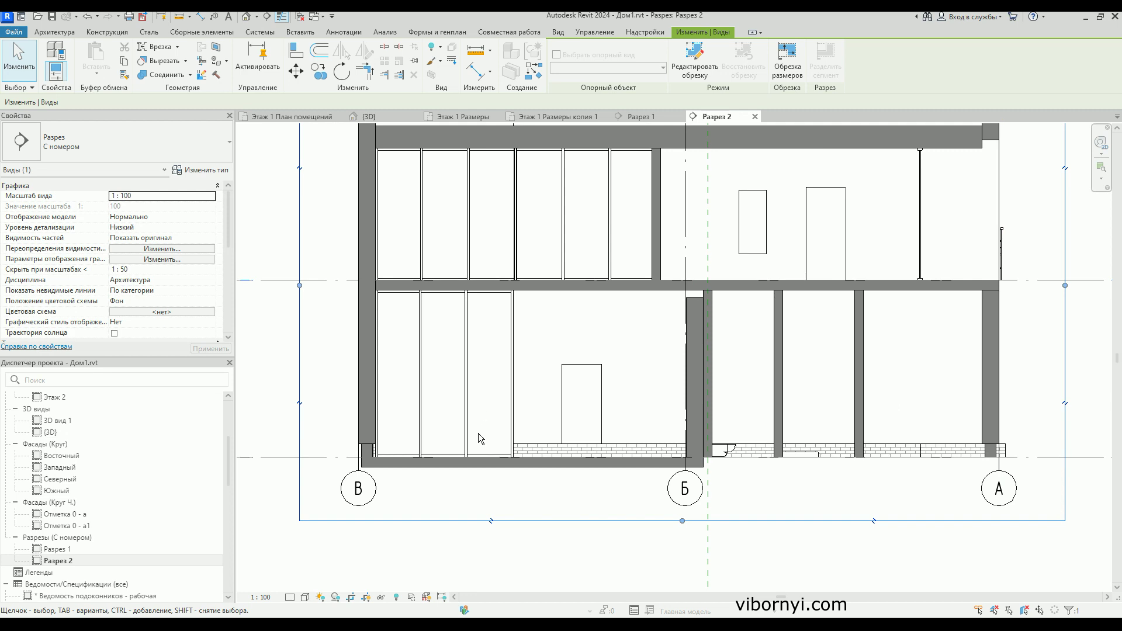
scroll(478, 433, "down", 1)
middle_click_drag(569, 353, 558, 372)
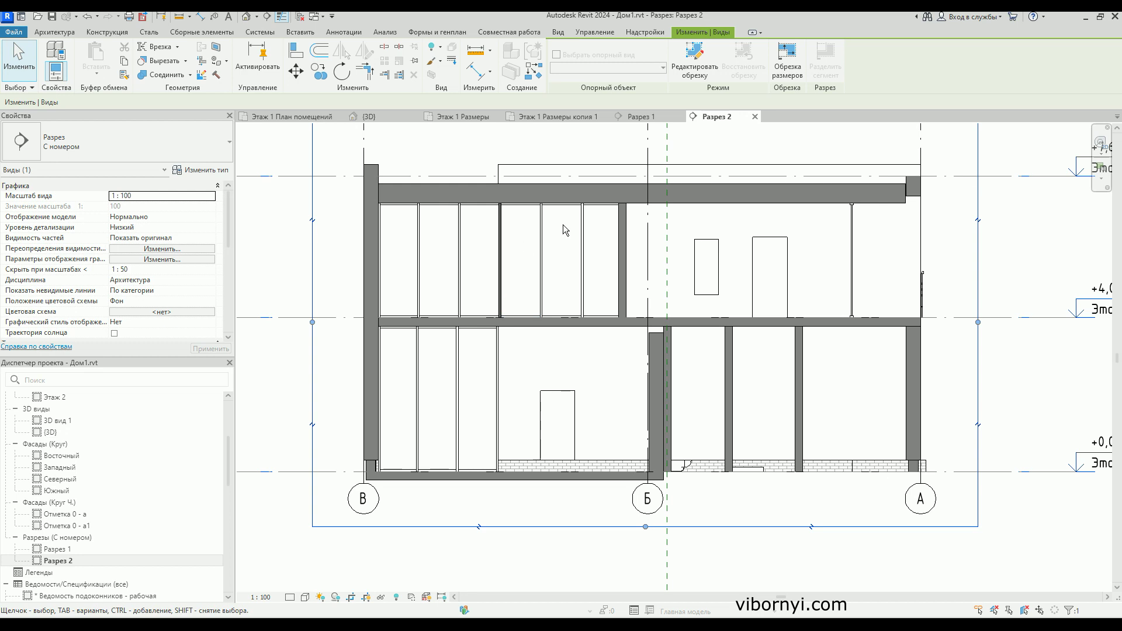
left_click(562, 117)
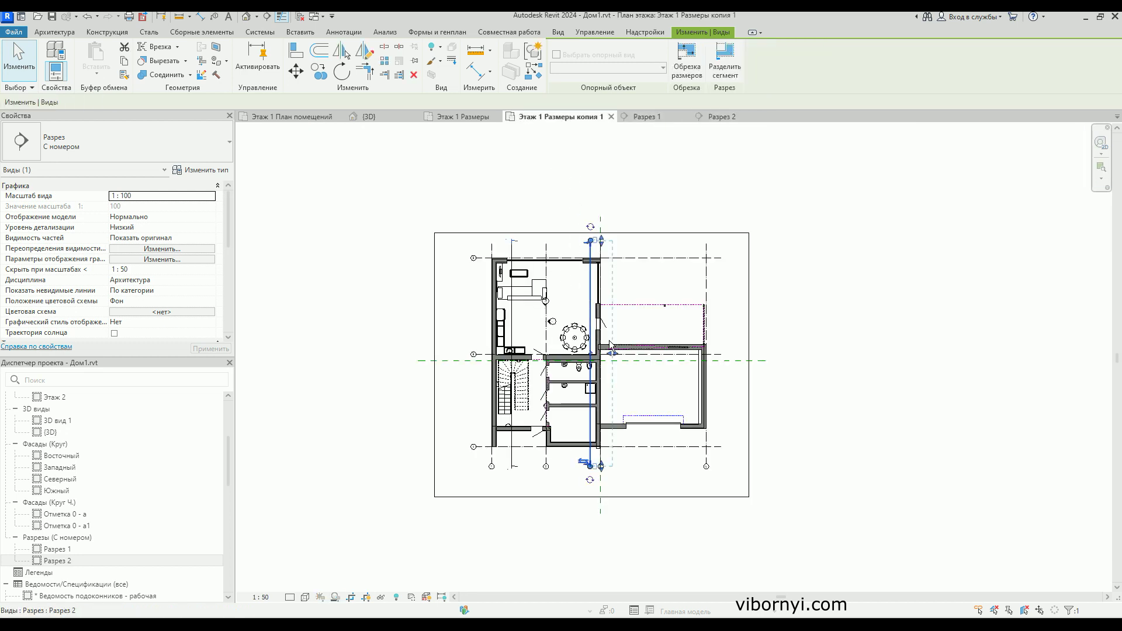
Draw a horizontal section Разрез 3 across the top room of the plan.
middle_click_drag(640, 374, 626, 334)
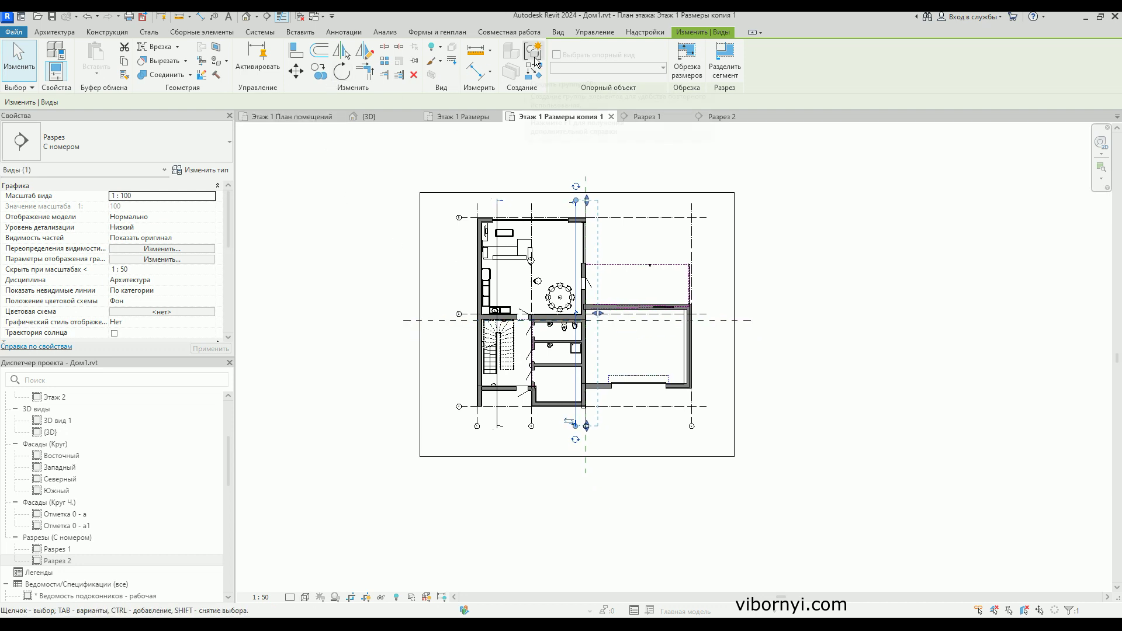
left_click(557, 35)
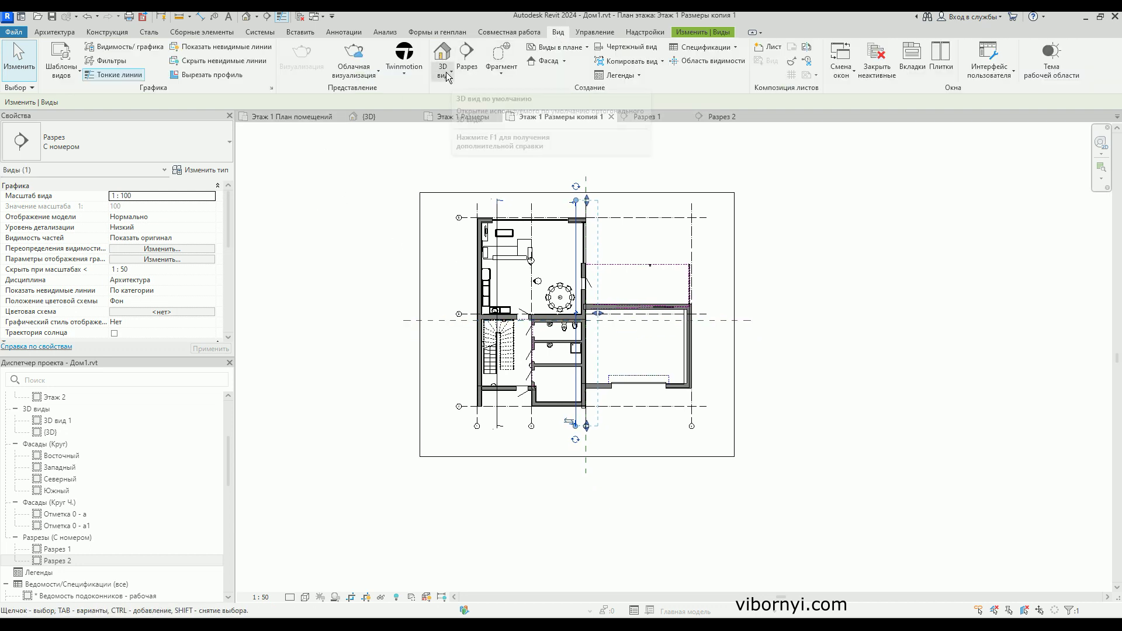
left_click(470, 72)
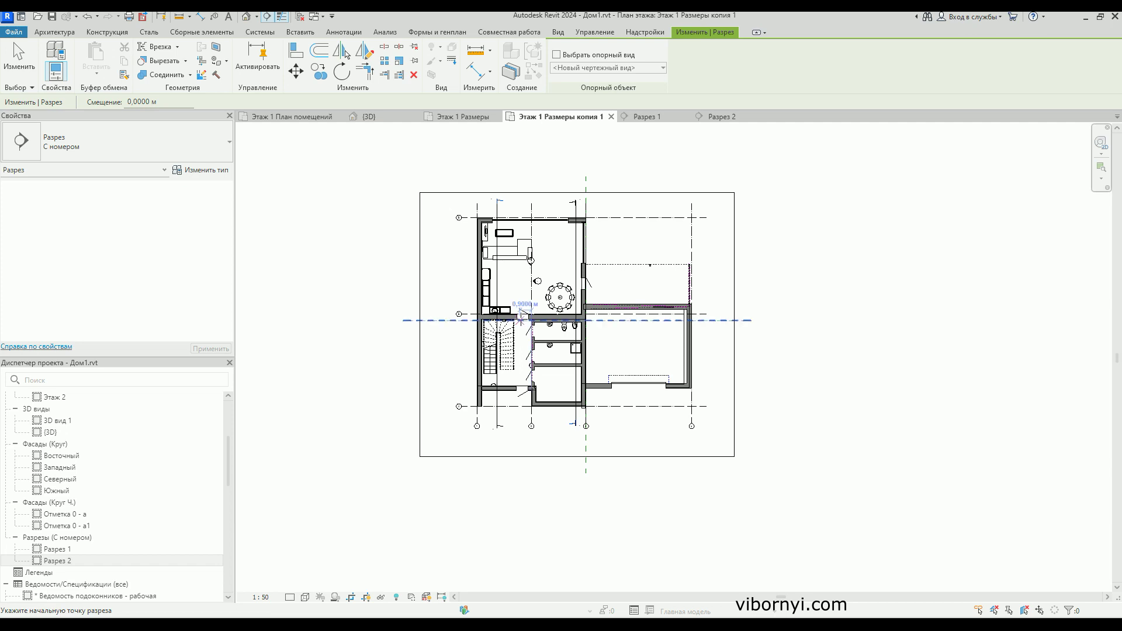
scroll(523, 309, "up", 1)
scroll(482, 257, "up", 1)
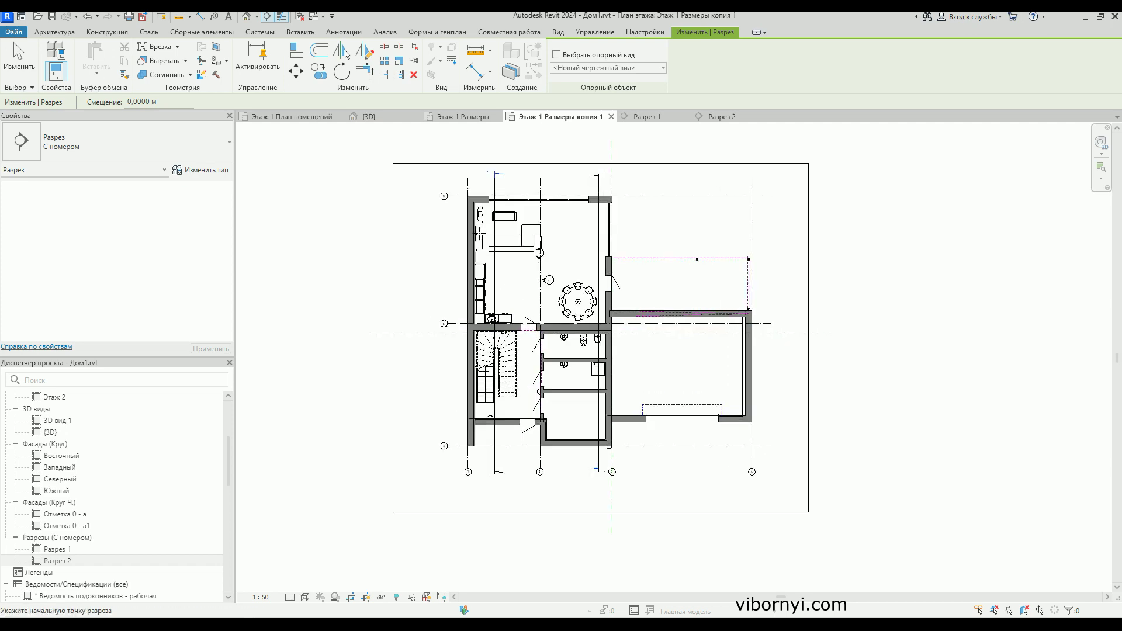
scroll(479, 233, "up", 2)
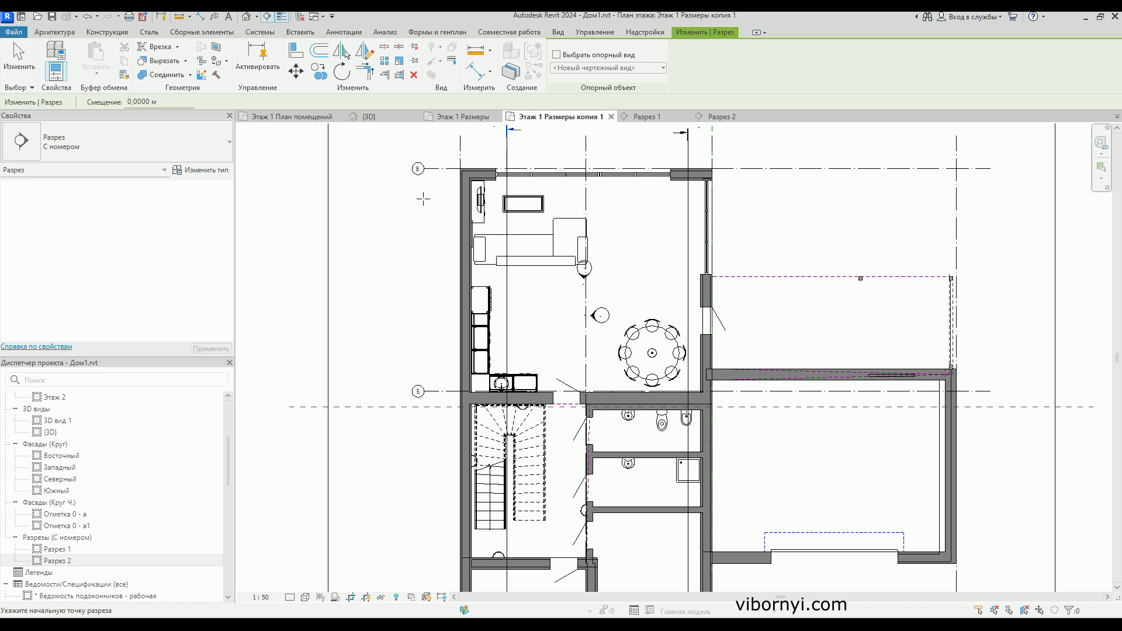
left_click(425, 200)
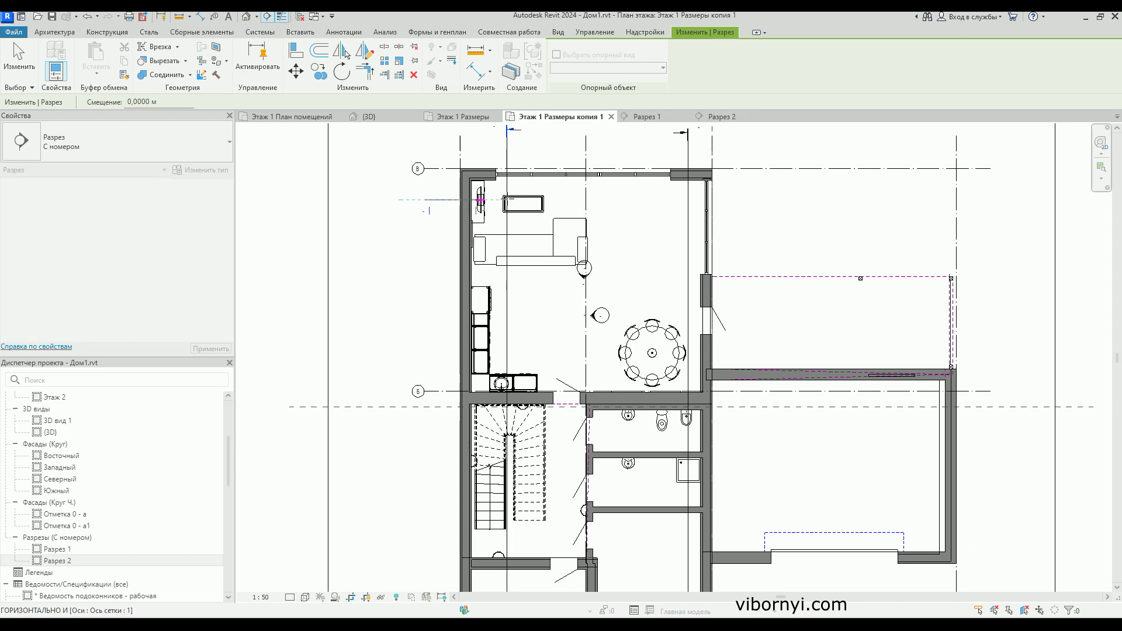
left_click(753, 200)
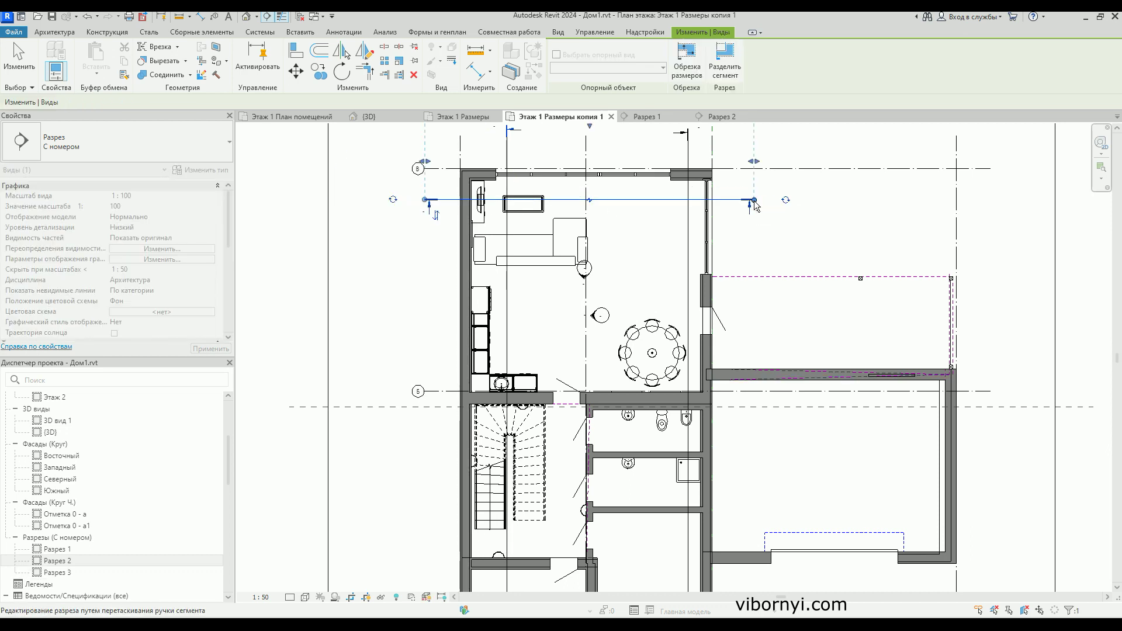
key("Escape")
Leave Разрез 3 looking upward and open its section view.
scroll(625, 269, "down", 1)
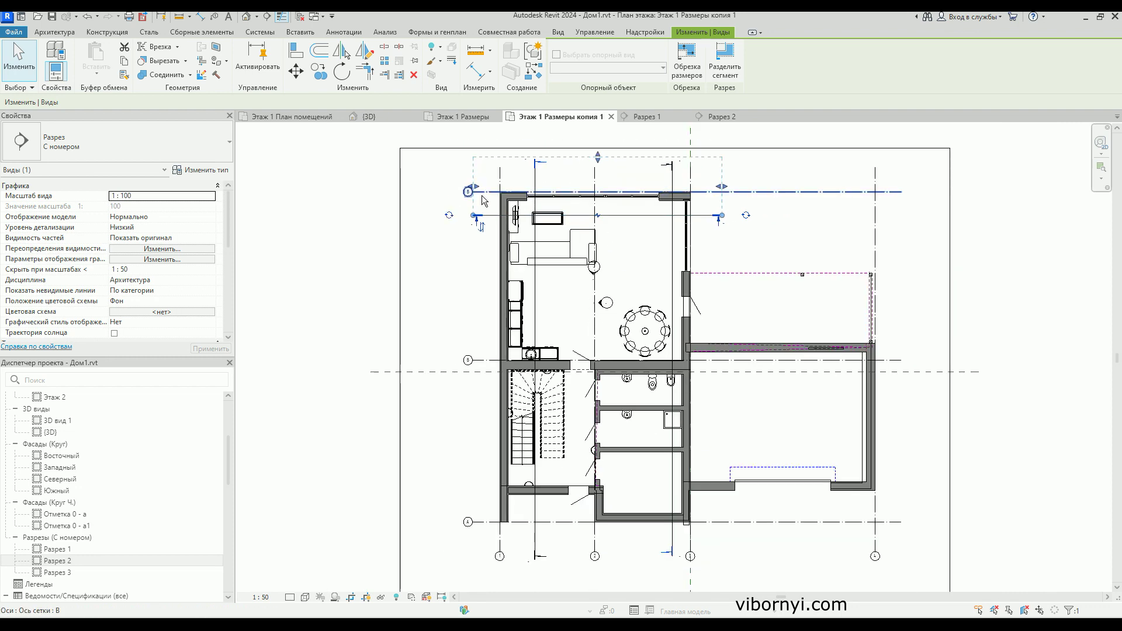
left_click(482, 230)
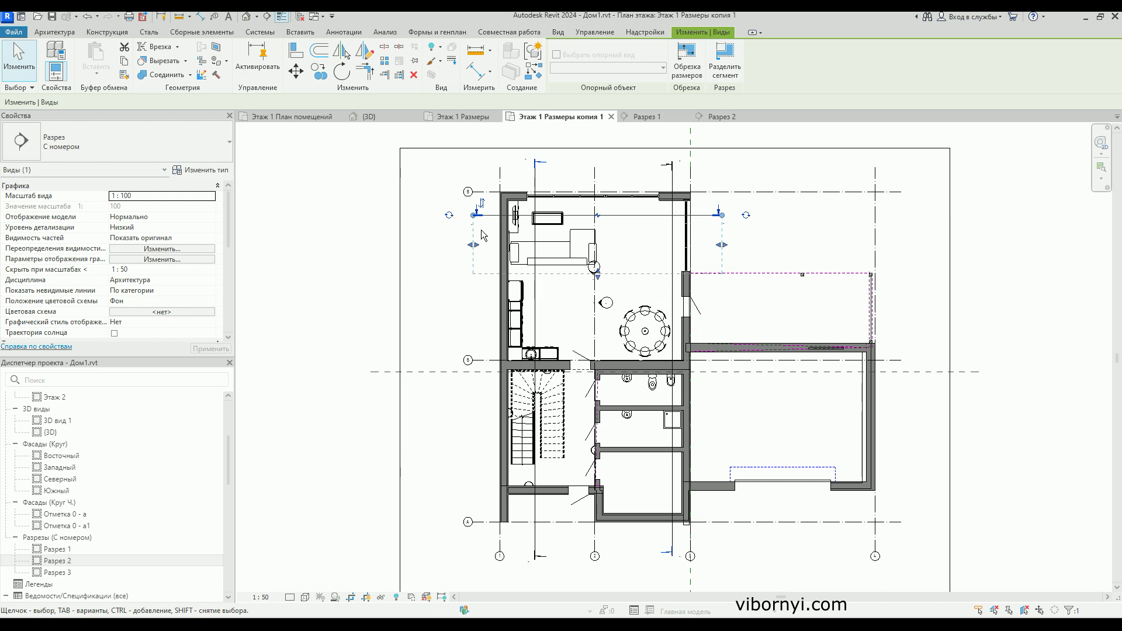
left_click(481, 204)
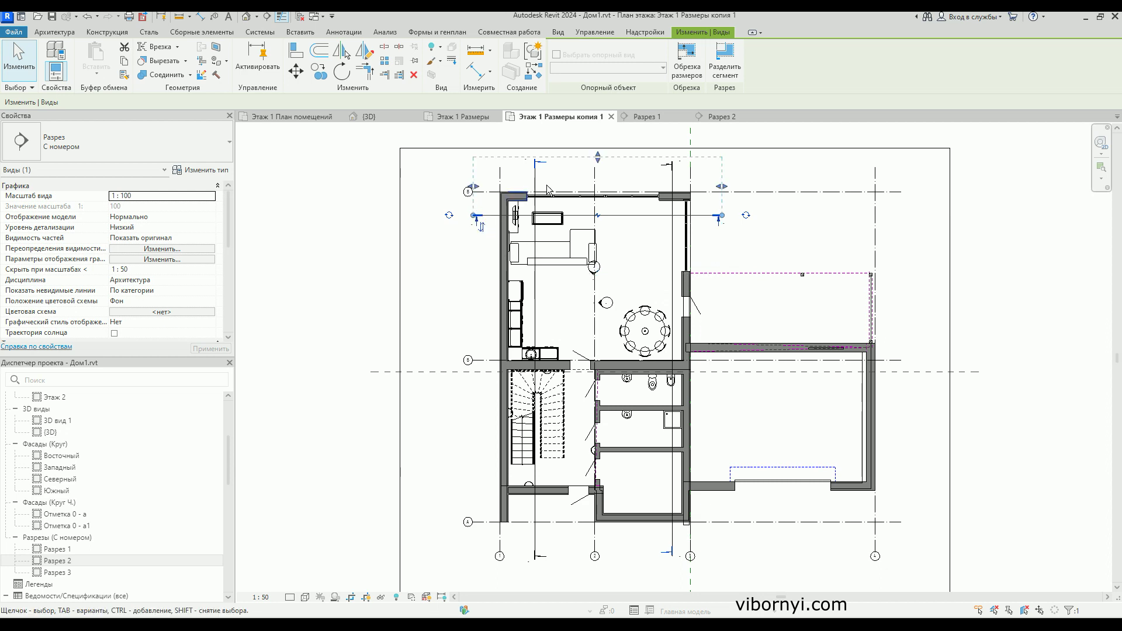
middle_click_drag(522, 191, 517, 220)
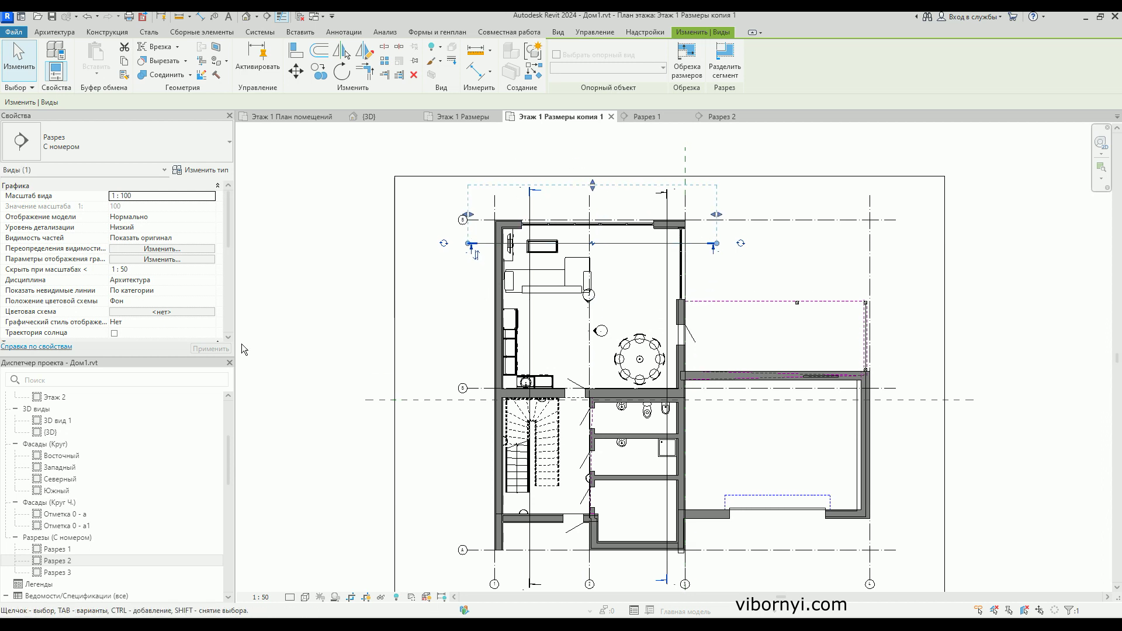
double_click(59, 572)
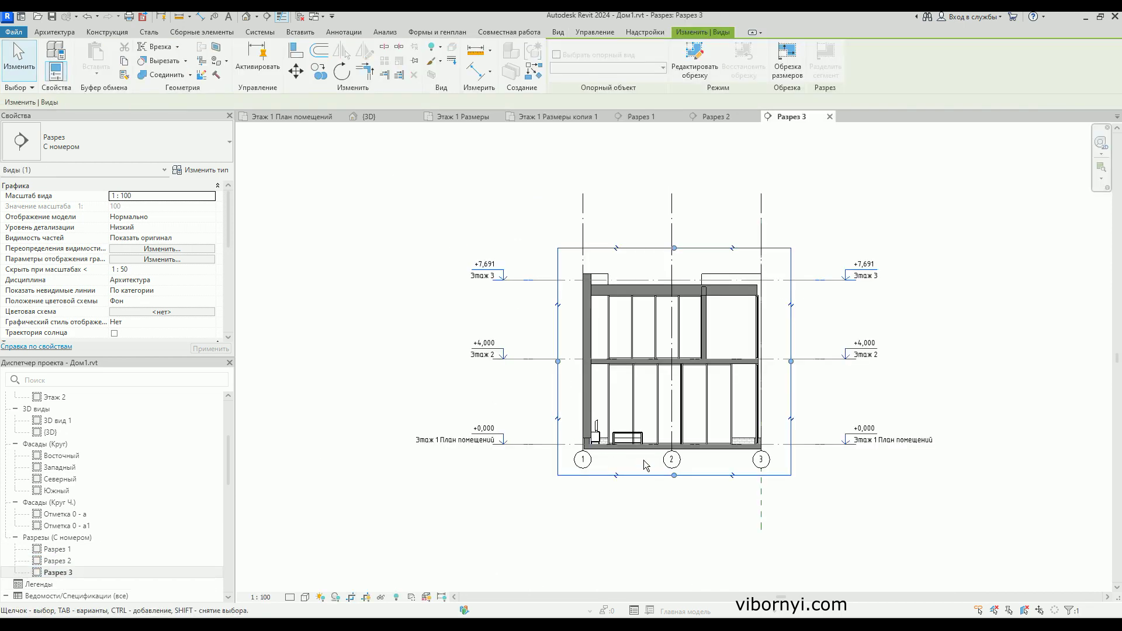
Zoom and pan Разрез 3 to see all levels up to +7,691, then return to the plan copy.
scroll(643, 456, "up", 3)
scroll(643, 453, "up", 2)
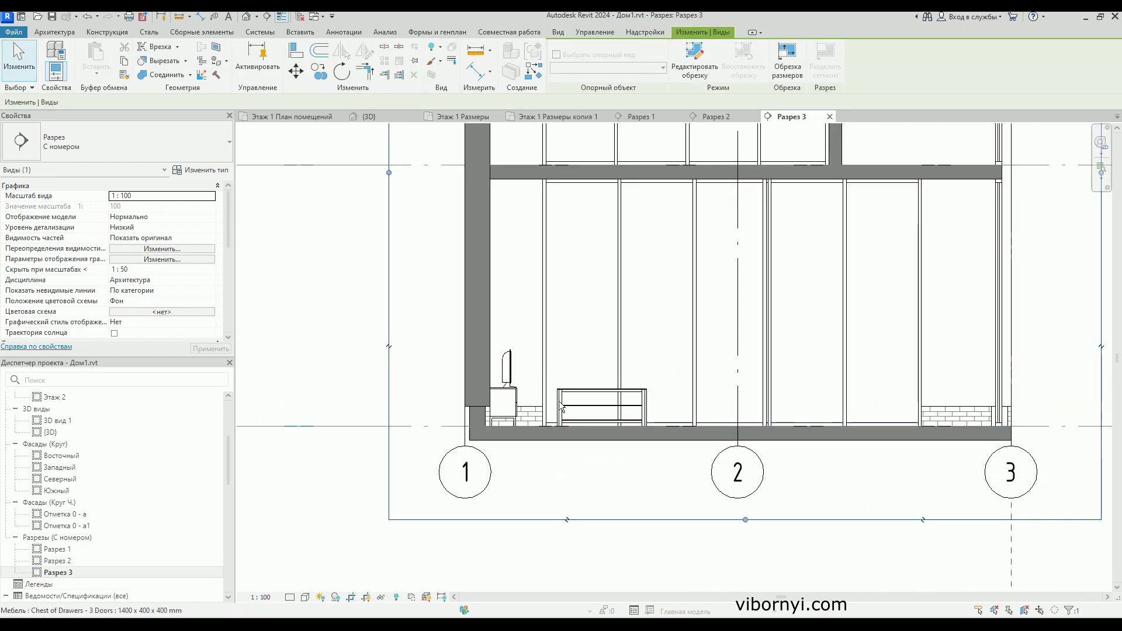
scroll(614, 403, "up", 2)
scroll(486, 388, "down", 1)
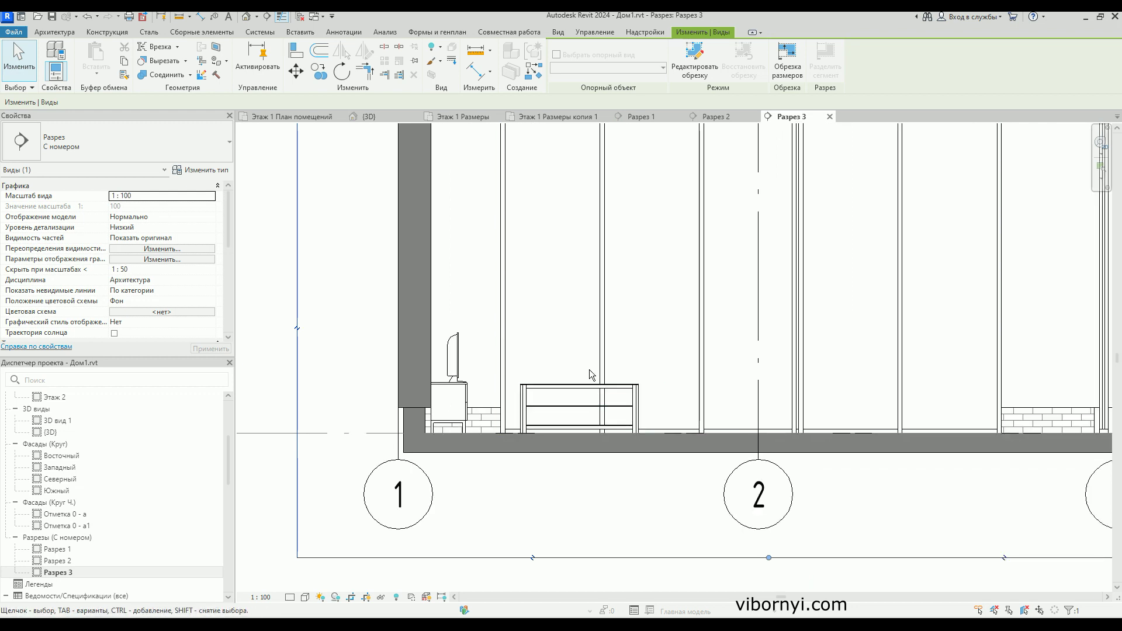
scroll(589, 371, "down", 1)
scroll(607, 329, "down", 1)
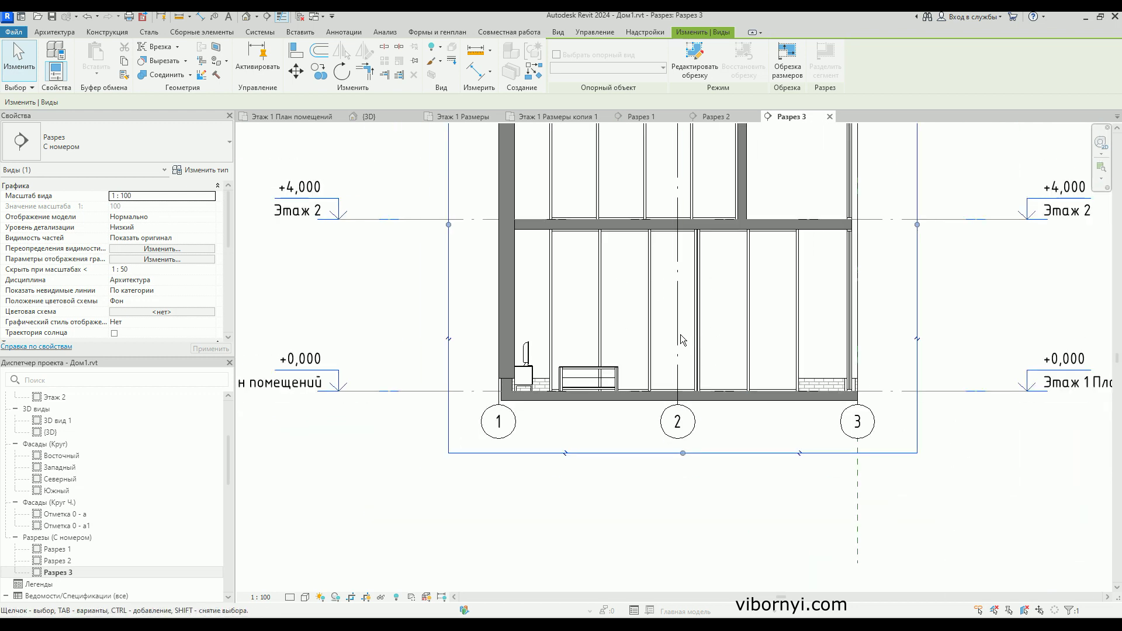
scroll(636, 318, "down", 1)
middle_click_drag(651, 318, 632, 335)
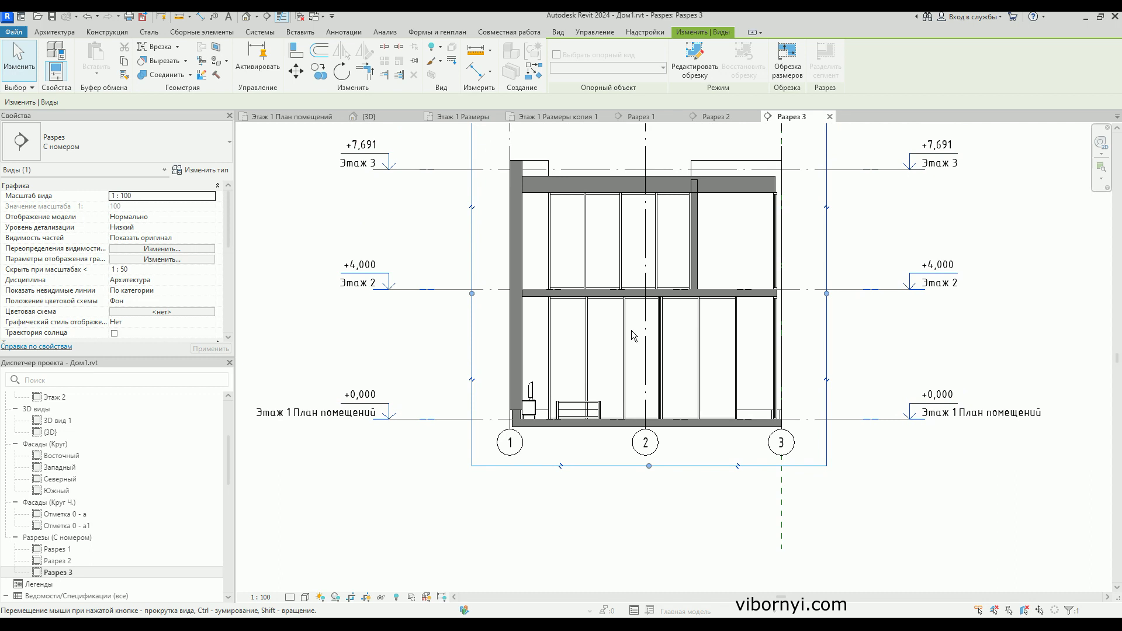
scroll(637, 309, "down", 2)
scroll(638, 313, "up", 1)
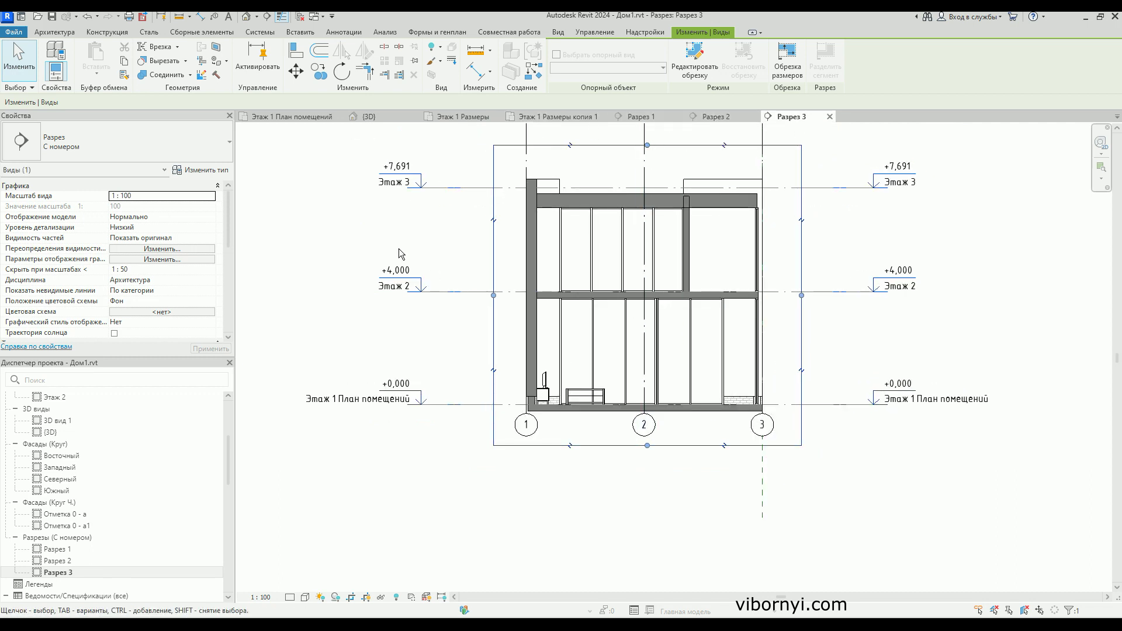
left_click(544, 118)
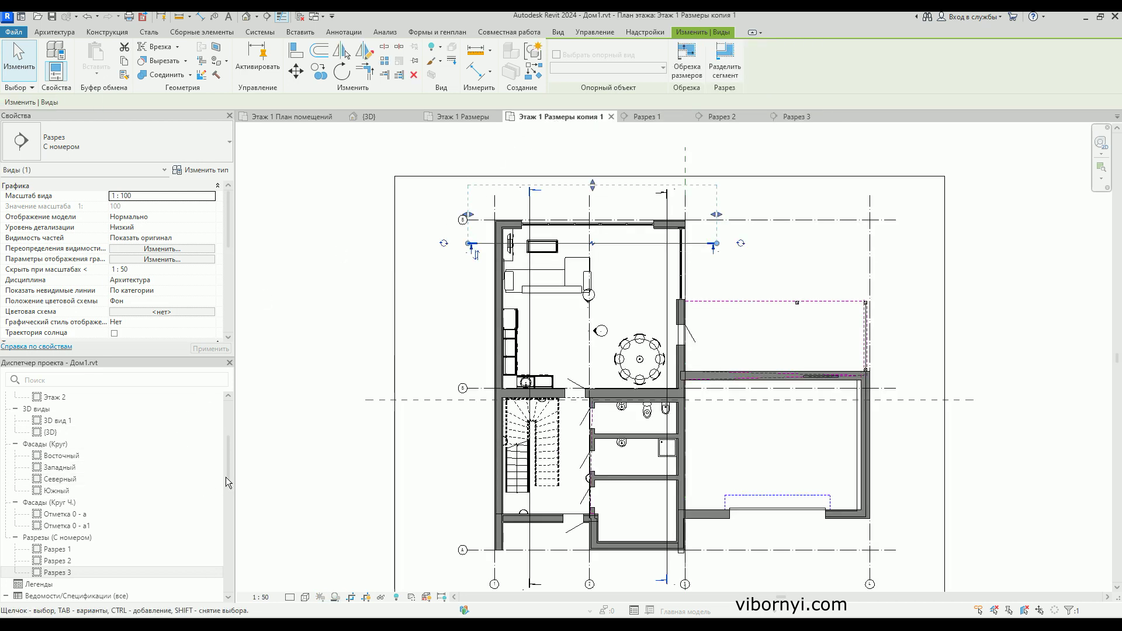
Rename the plan 'Этаж 1 Размеры копия 1' to 'Этаж 1 Разрезы'.
left_click_drag(228, 462, 232, 424)
left_click(113, 461)
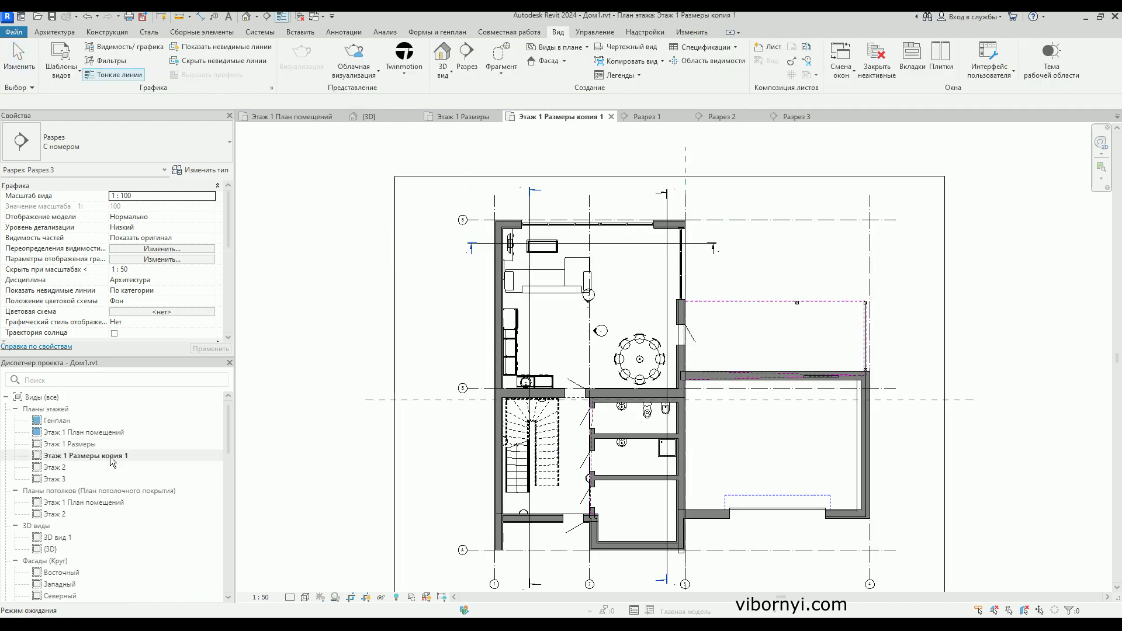
left_click(83, 459)
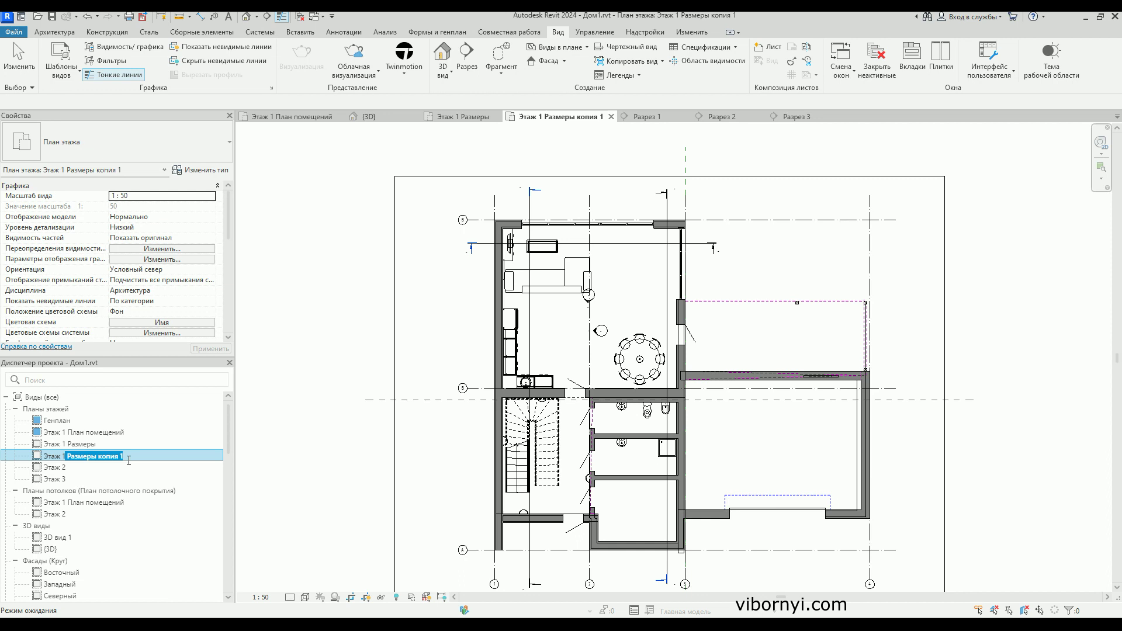
type("Р")
scroll(111, 462, "down", 3)
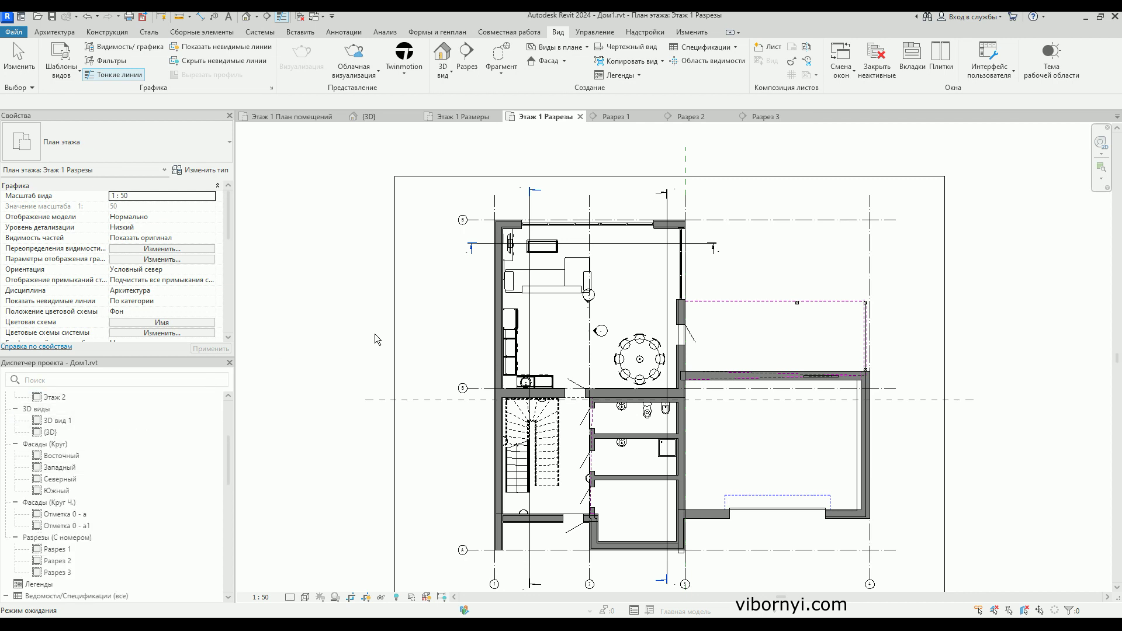
Draw a new horizontal section line across the ground-floor bathrooms.
mouse_move(455, 298)
middle_mouse_down()
mouse_move(427, 247)
mouse_move(418, 255)
middle_mouse_up()
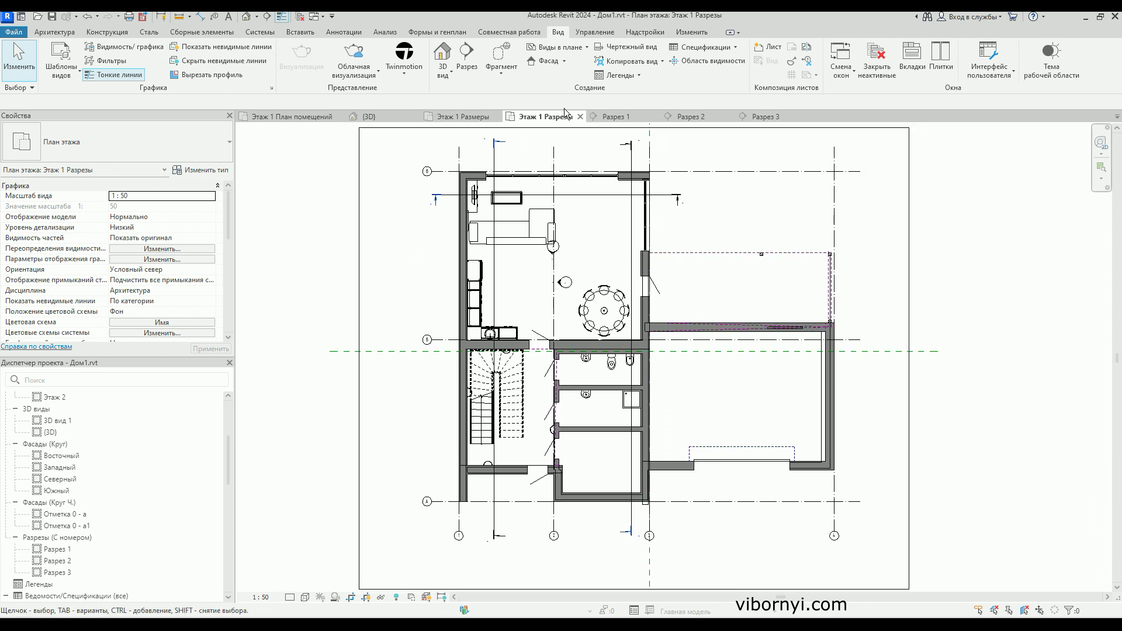
left_click(470, 69)
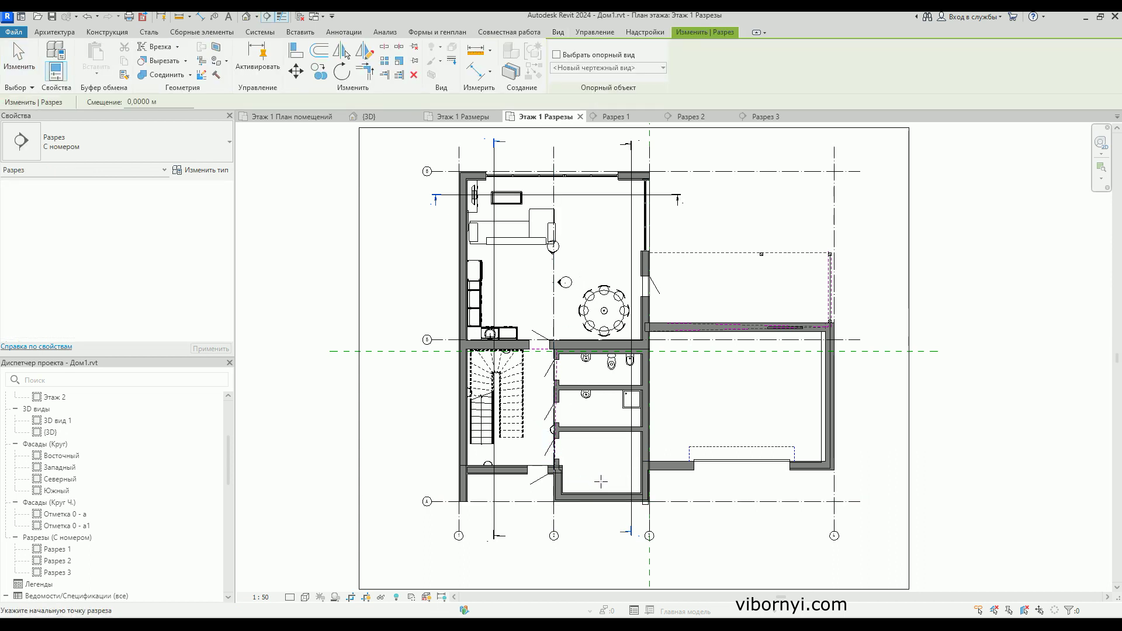
scroll(623, 475, "up", 1)
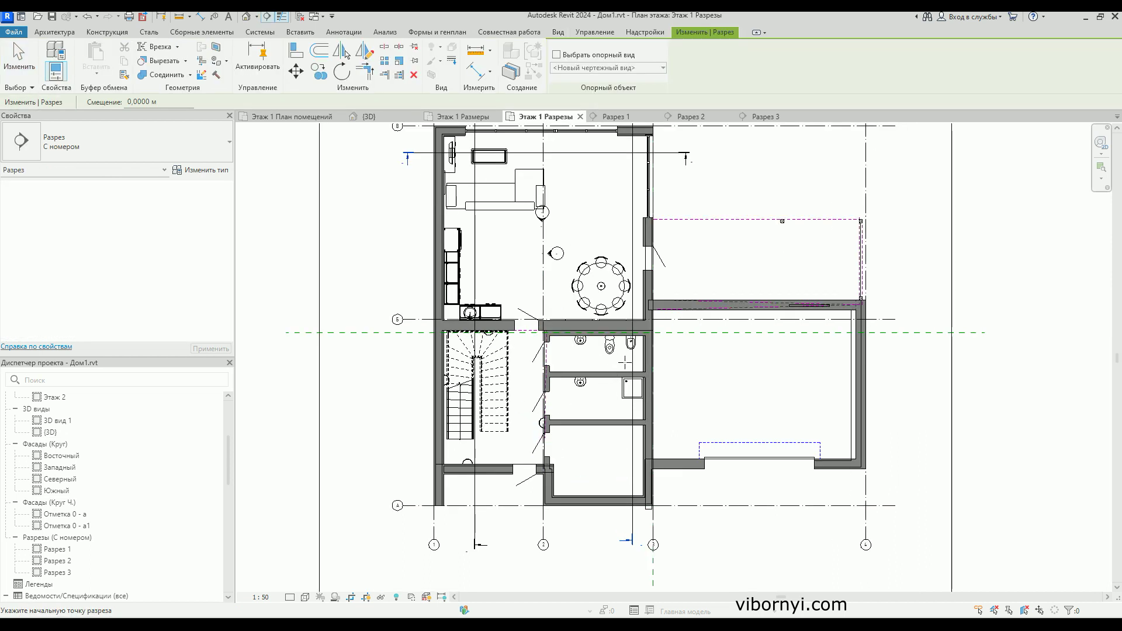
scroll(615, 363, "up", 1)
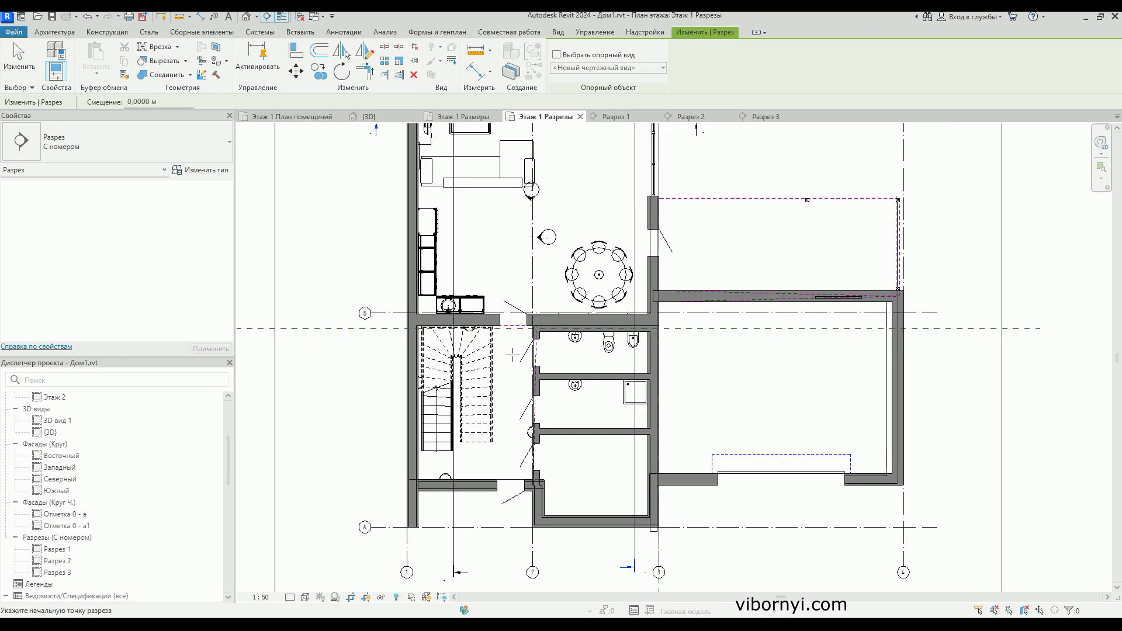
scroll(523, 354, "up", 3)
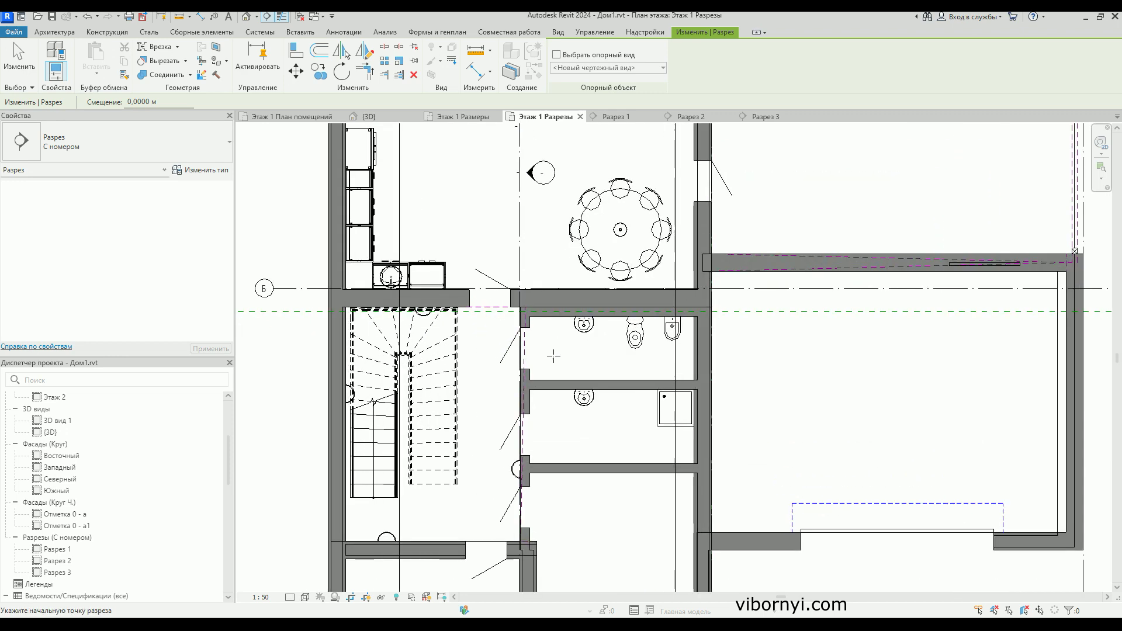
left_click(501, 342)
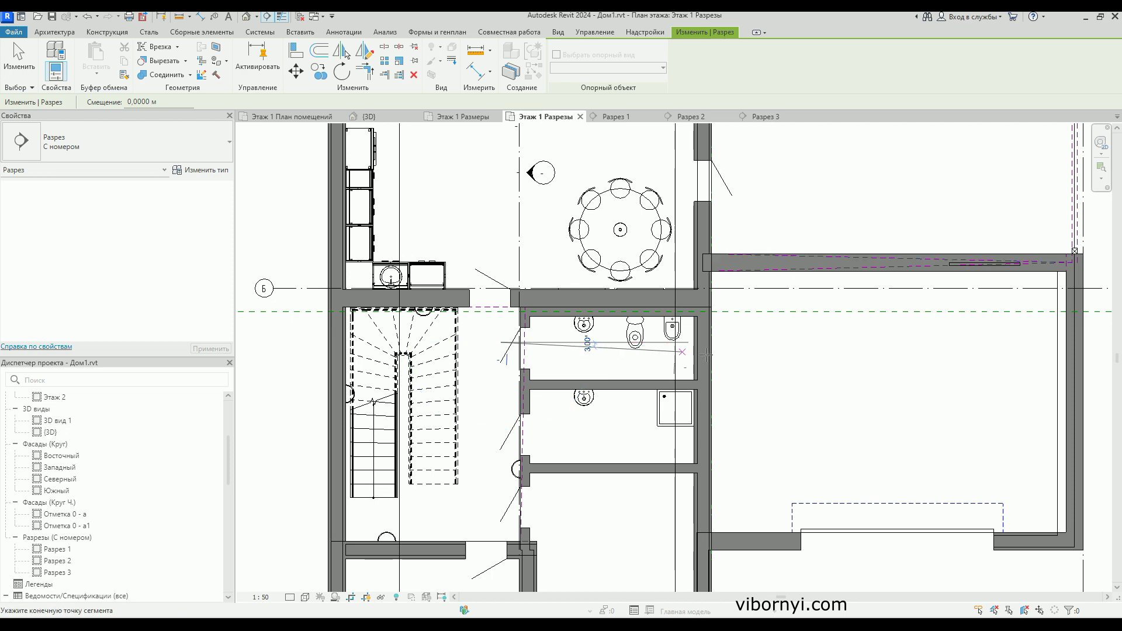
left_click(735, 342)
key("Escape")
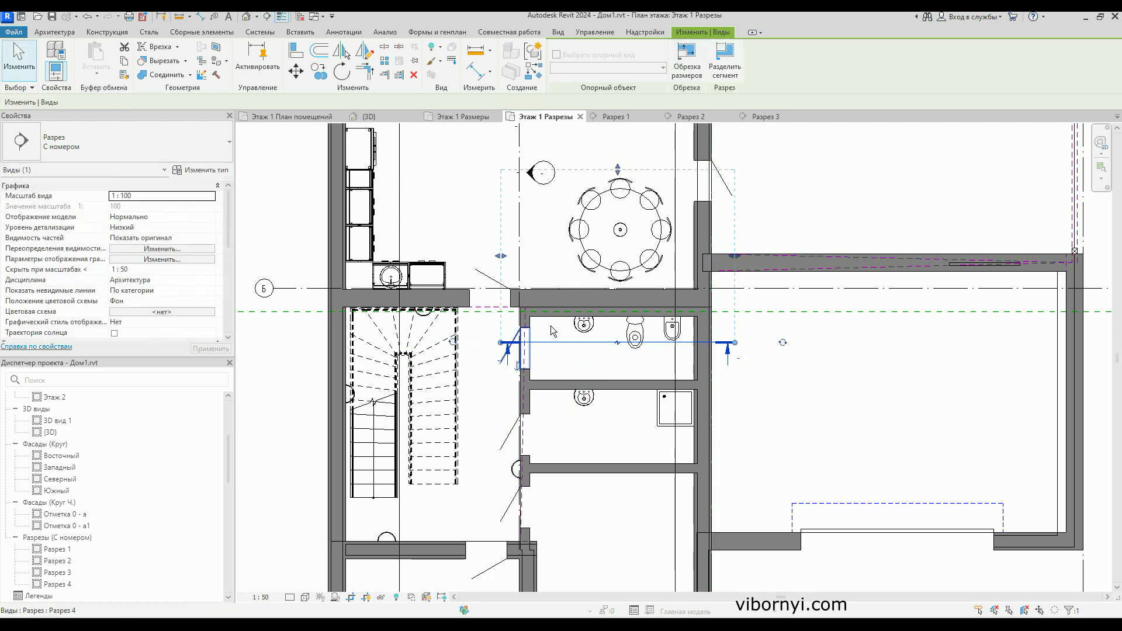
Pull the new section's far boundary in to limit its depth to the bathrooms.
scroll(560, 281, "down", 2)
scroll(562, 304, "down", 1)
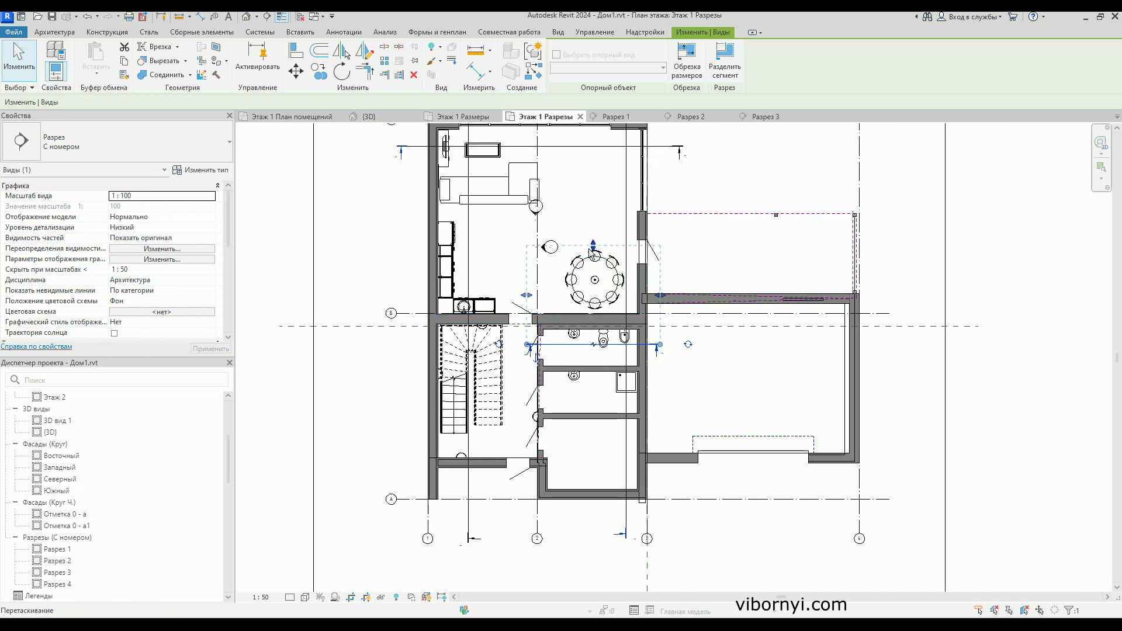
left_click_drag(593, 249, 585, 321)
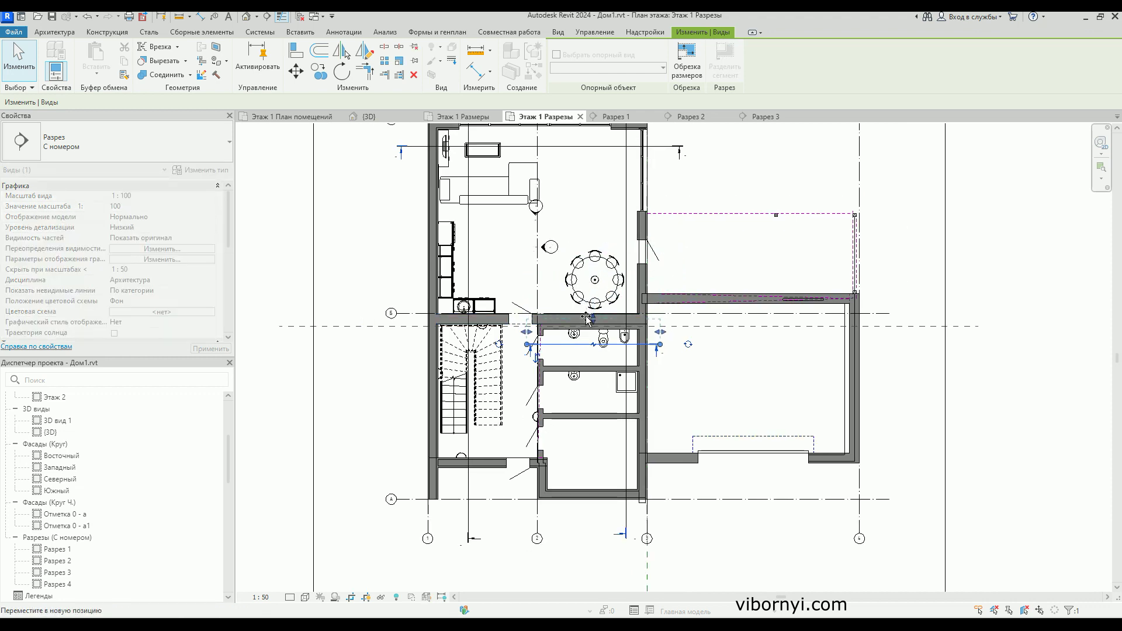
left_click_drag(585, 321, 585, 319)
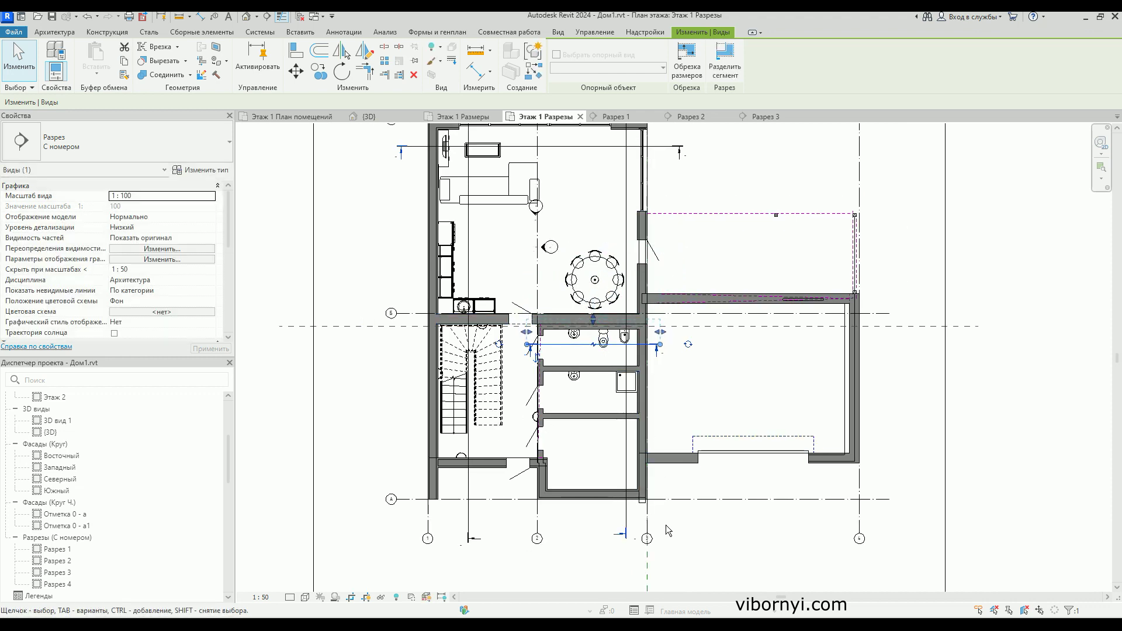
left_click(678, 545)
Shift the section line slightly lower through the bathrooms and open Разрез 4.
scroll(575, 358, "up", 2)
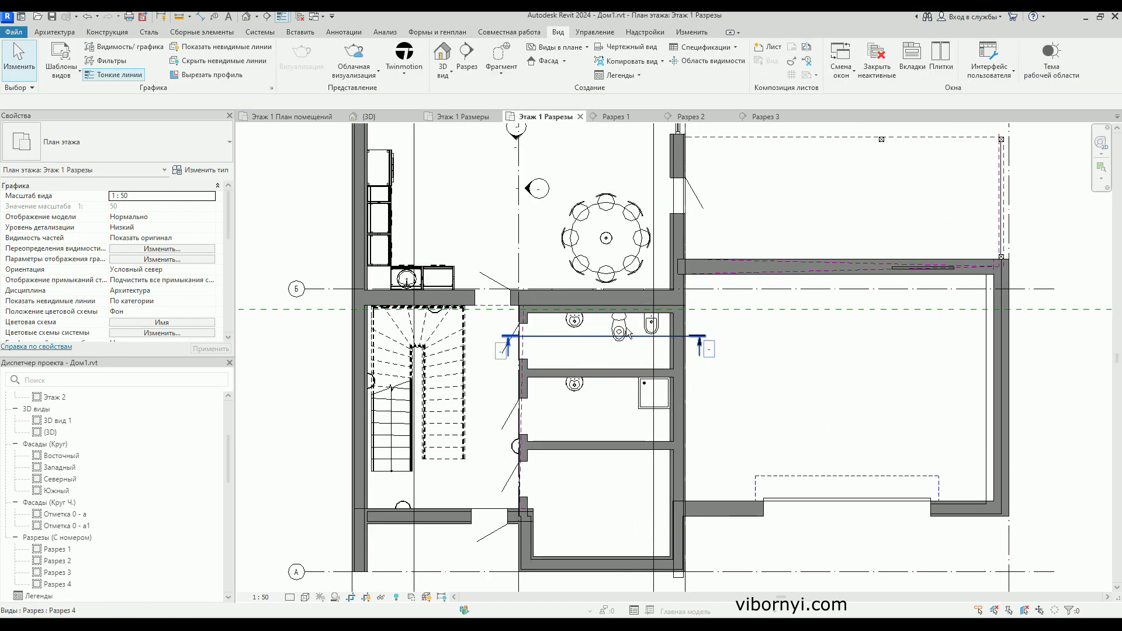
scroll(596, 338, "up", 1)
left_click(597, 335)
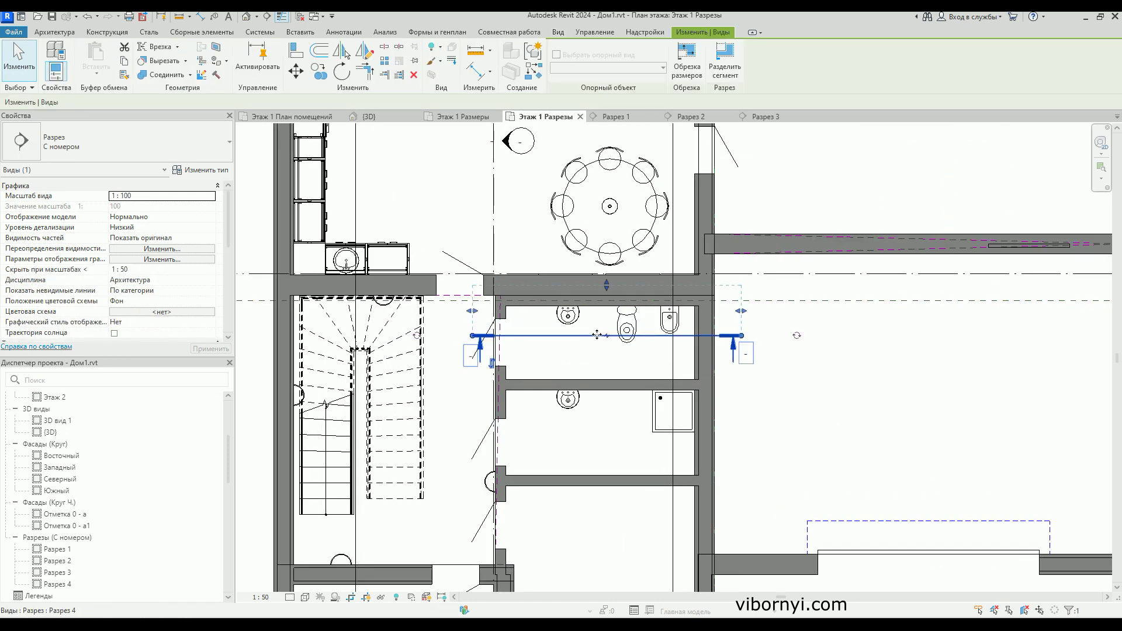
left_click_drag(597, 337, 597, 351)
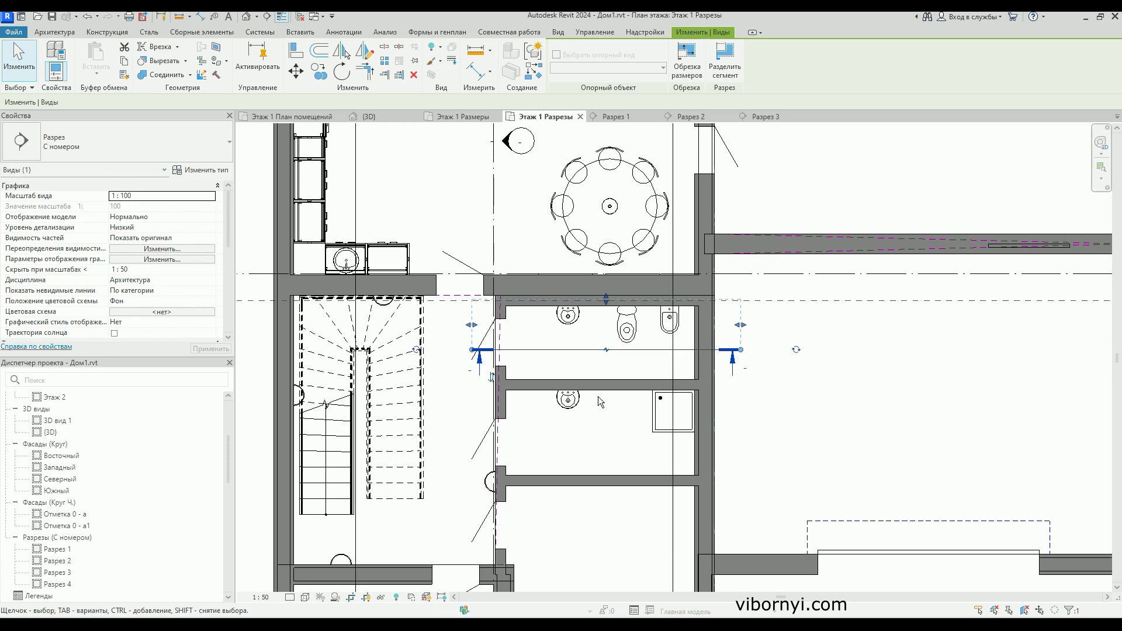
left_click(253, 454)
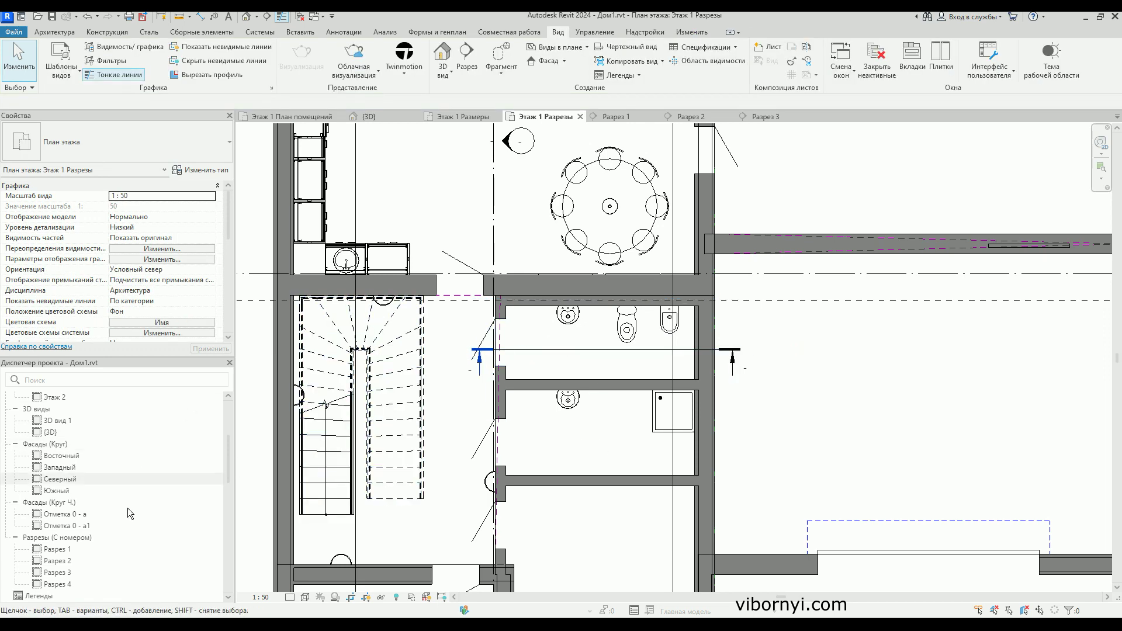
double_click(58, 584)
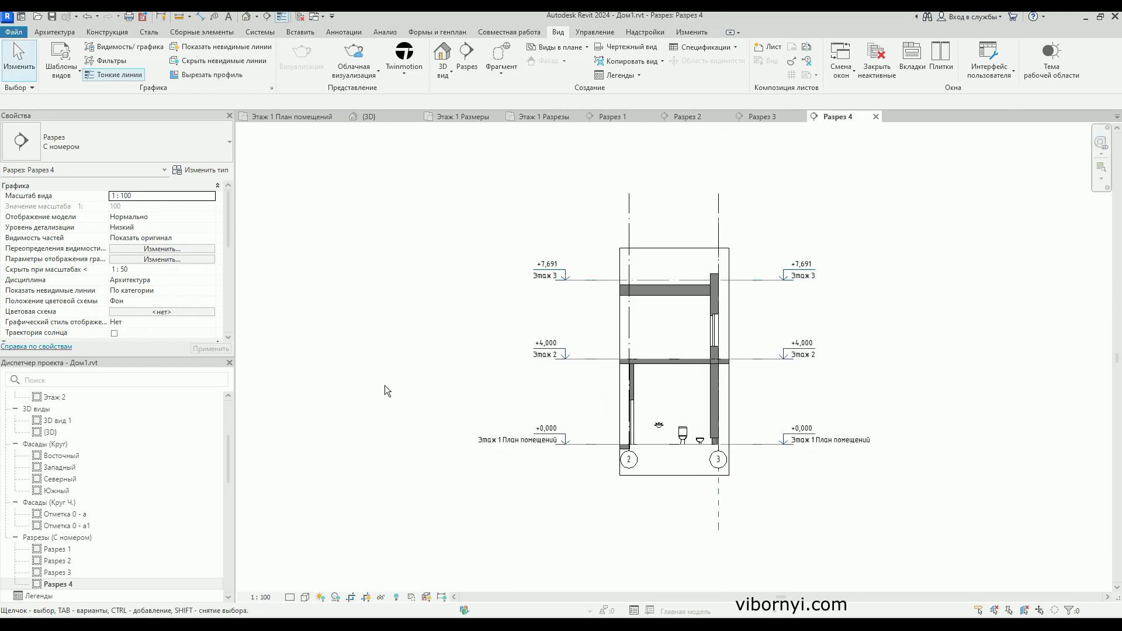
Zoom in on the sink, toilet and bidet between grids 2 and 3 in Разрез 4.
scroll(712, 388, "up", 1)
scroll(690, 420, "up", 3)
scroll(666, 456, "up", 2)
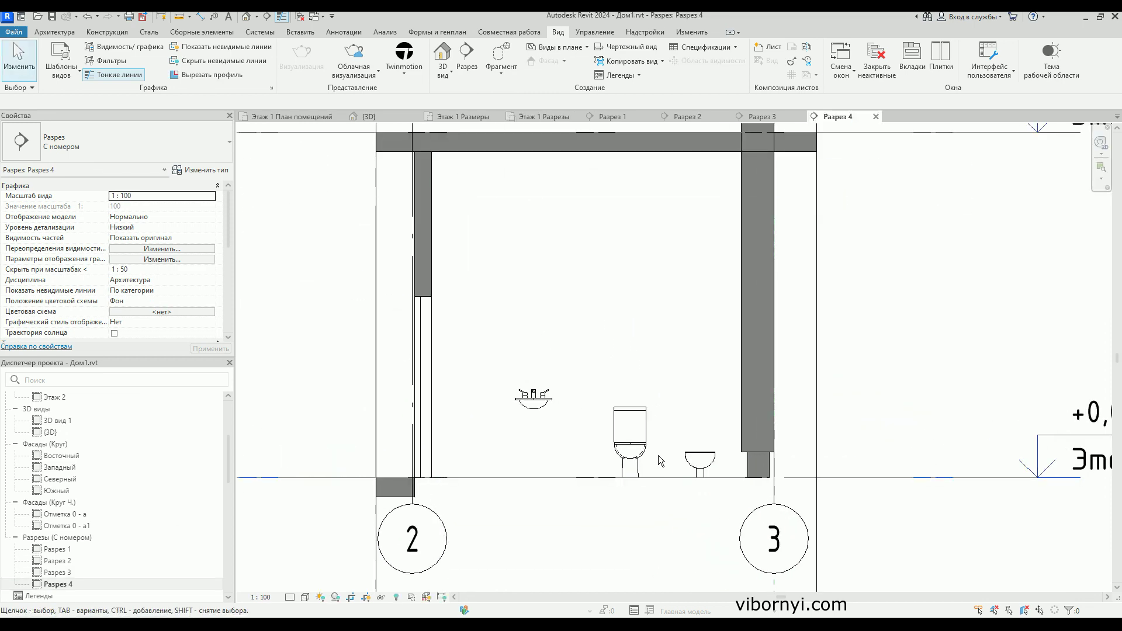
scroll(660, 460, "down", 1)
scroll(665, 452, "down", 1)
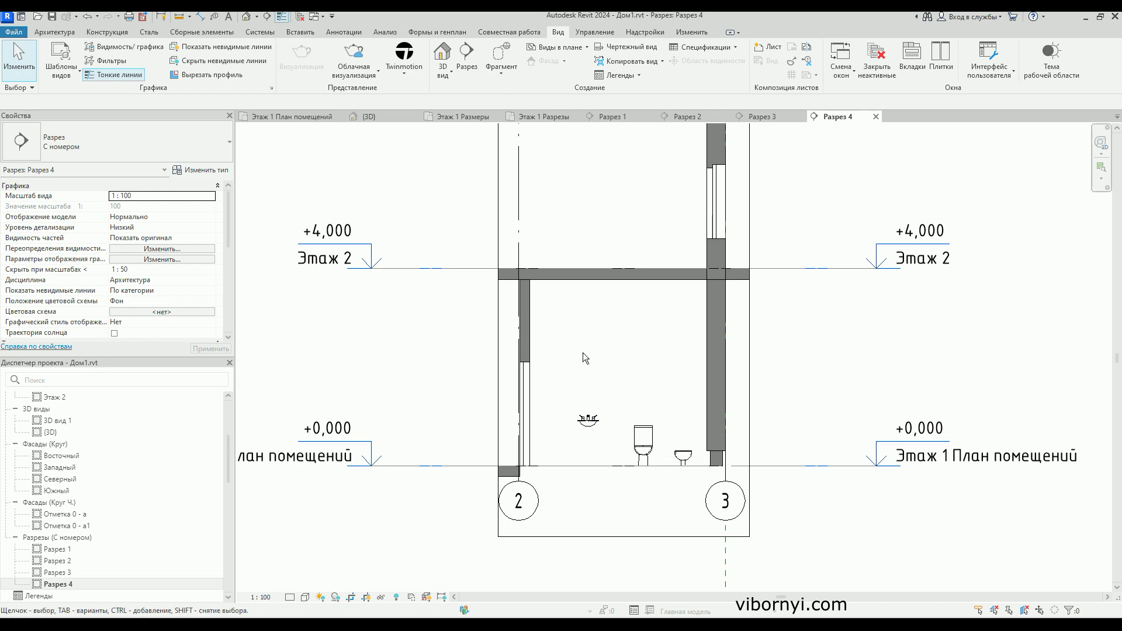
scroll(674, 453, "up", 1)
scroll(674, 453, "up", 1)
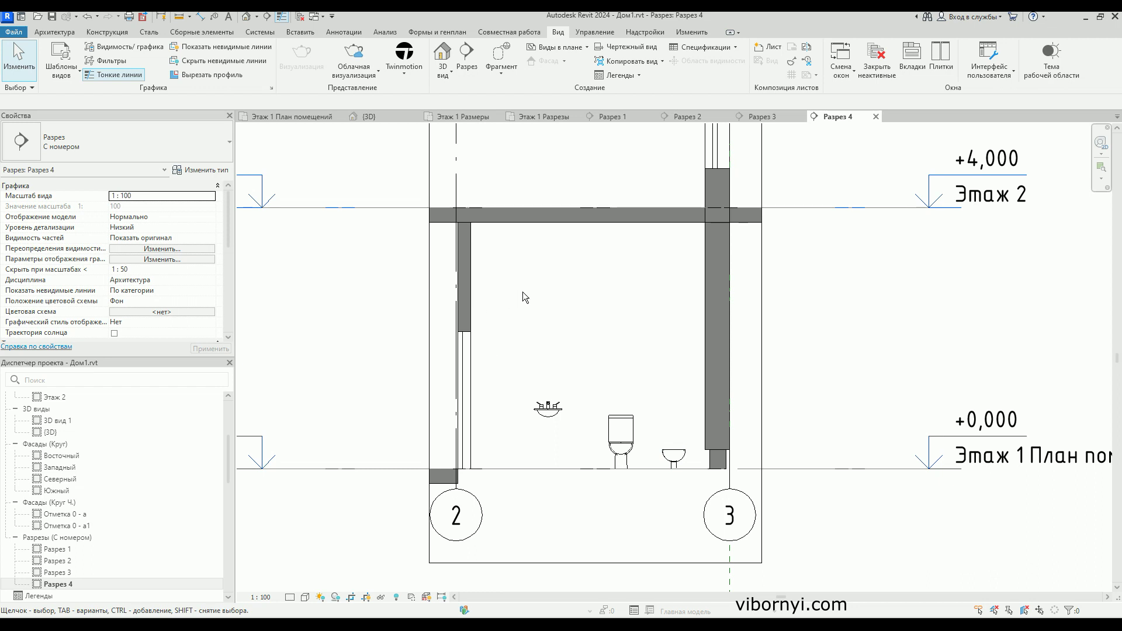
left_click(344, 32)
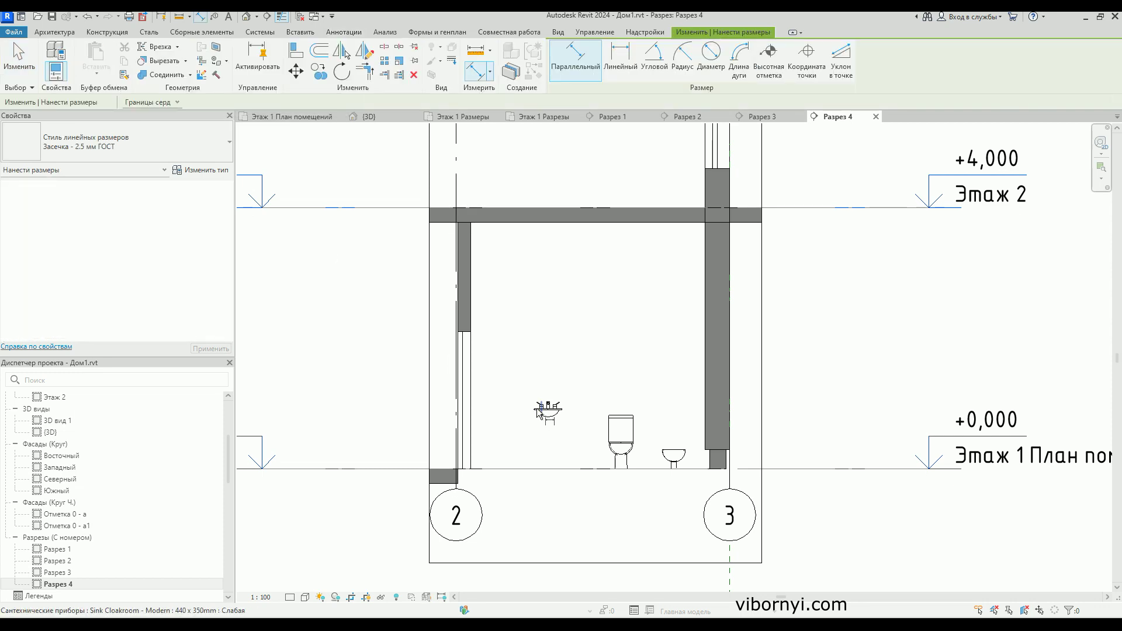
Add a vertical 0,92 м dimension from the floor to the washbasin's top edge.
scroll(536, 411, "up", 4)
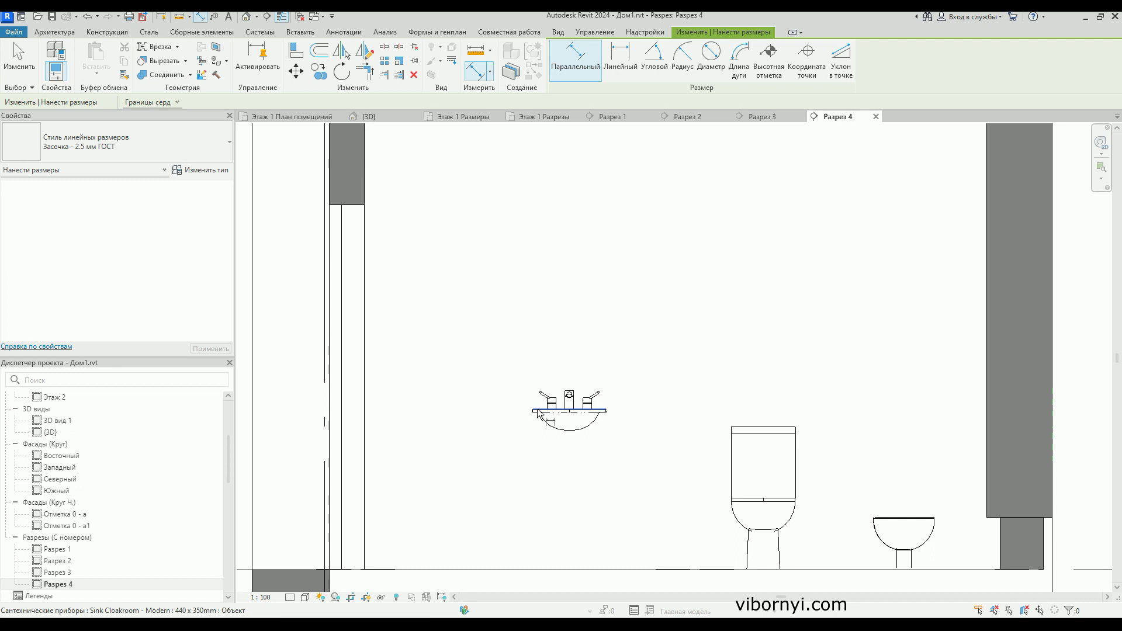
left_click(537, 411)
left_click(522, 569)
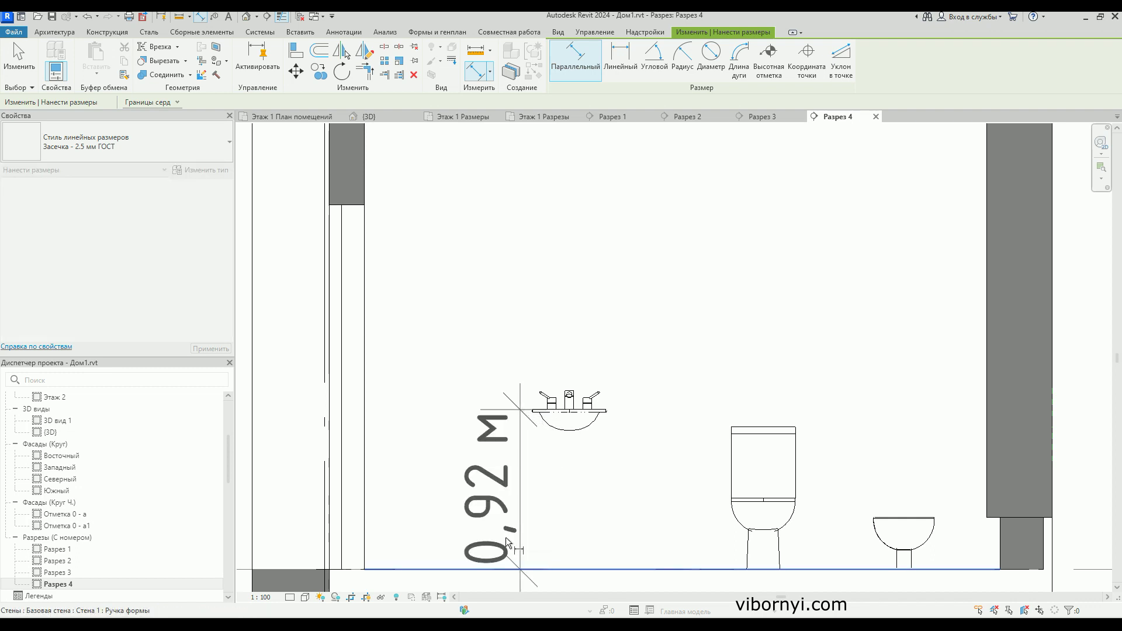
left_click(468, 486)
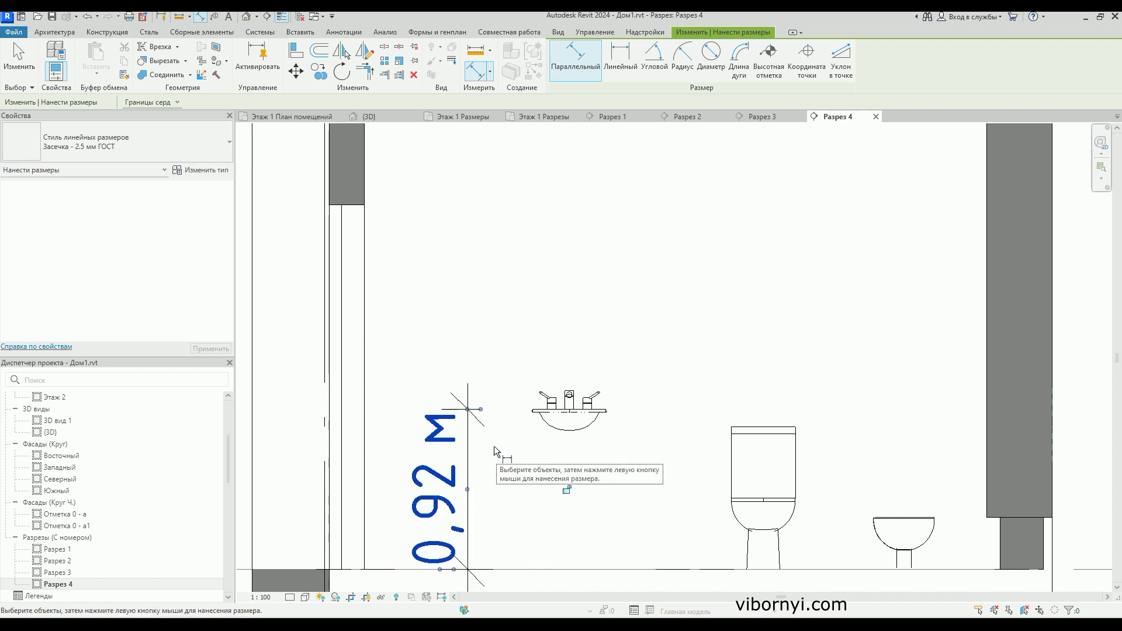
scroll(499, 465, "down", 3)
scroll(728, 529, "up", 2)
scroll(634, 483, "down", 1)
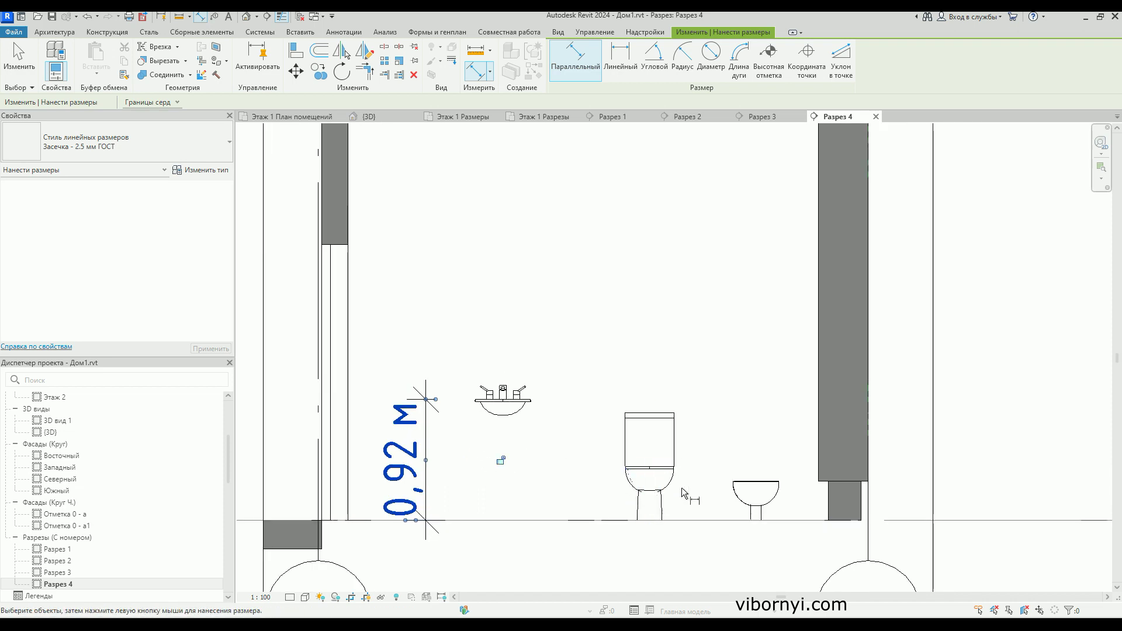
scroll(648, 425, "down", 1)
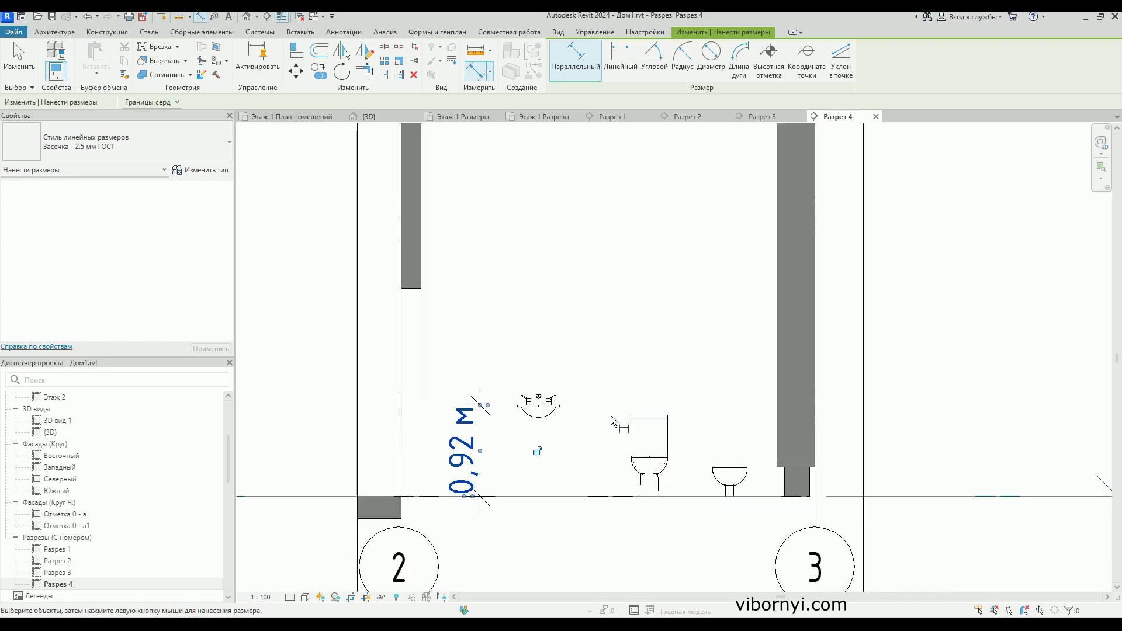
key("Escape")
key("Escape")
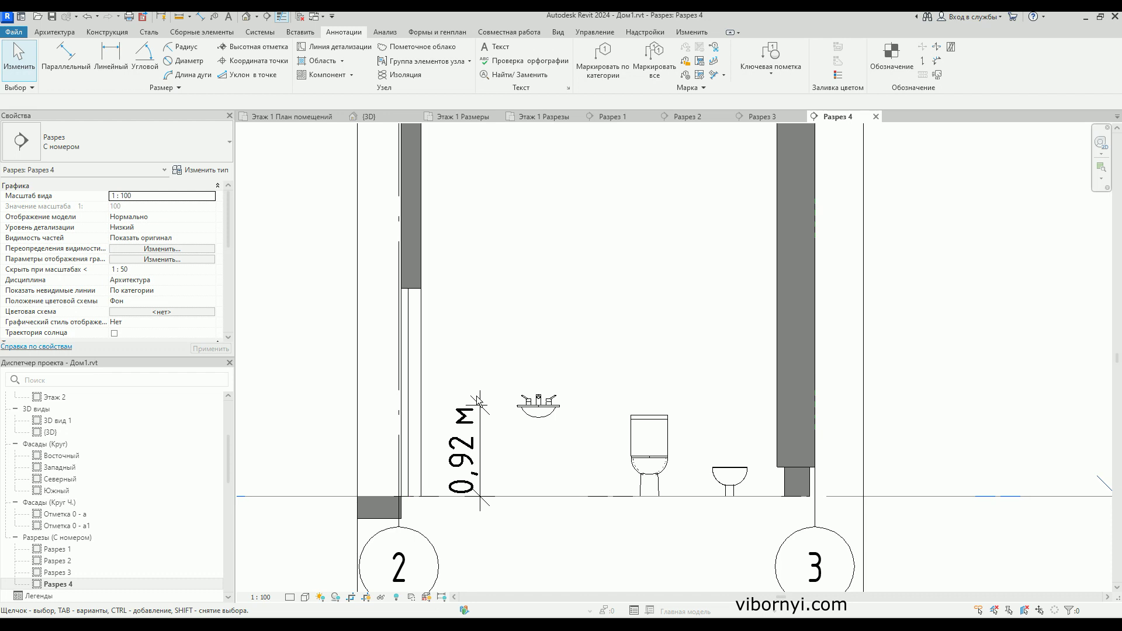
Zoom out Разрез 4 to see the upper levels, then return to the Этаж 1 Разрезы plan.
scroll(502, 409, "down", 2)
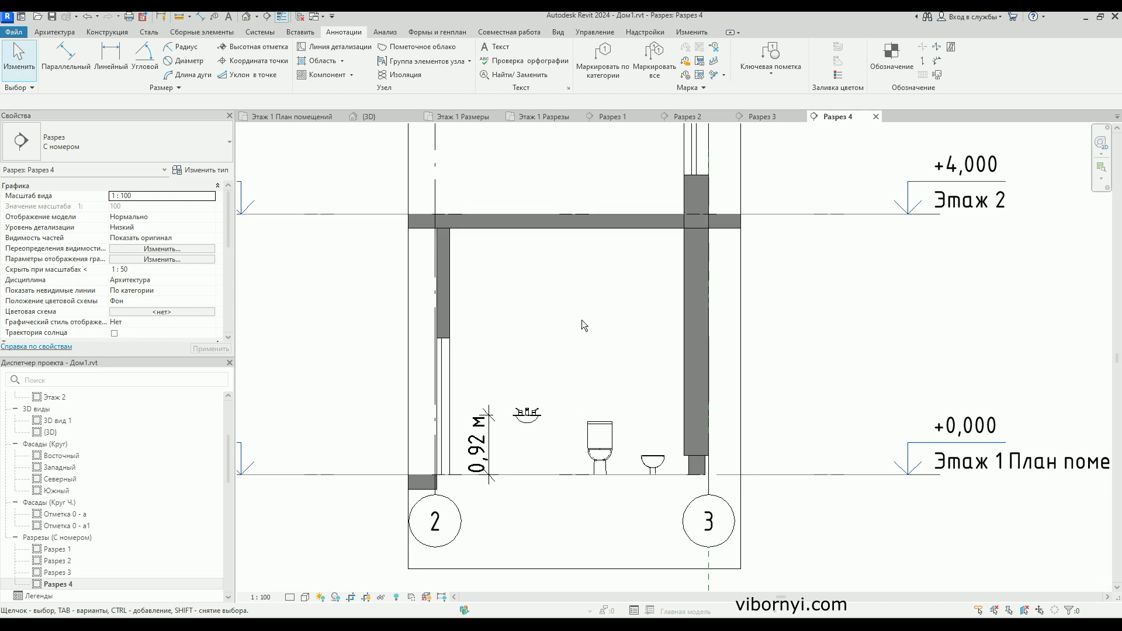
scroll(561, 349, "down", 1)
scroll(561, 349, "down", 1)
middle_click_drag(555, 286, 564, 330)
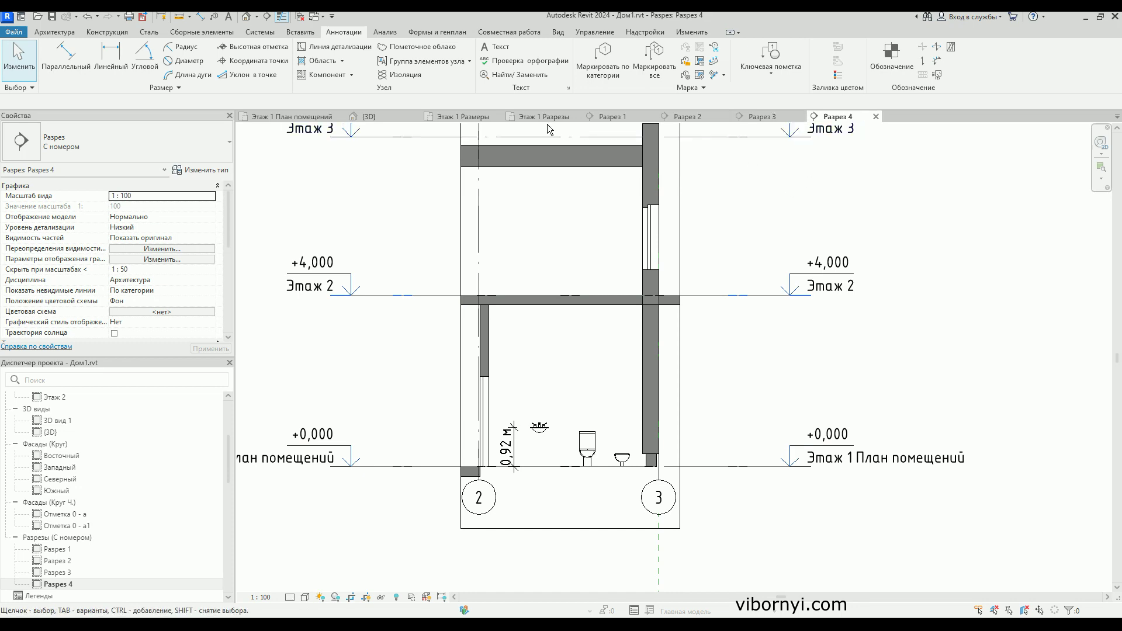
left_click(528, 118)
Zoom around the section markers on Этаж 1 Разрезы and select the Листы (все) branch.
scroll(577, 286, "down", 4)
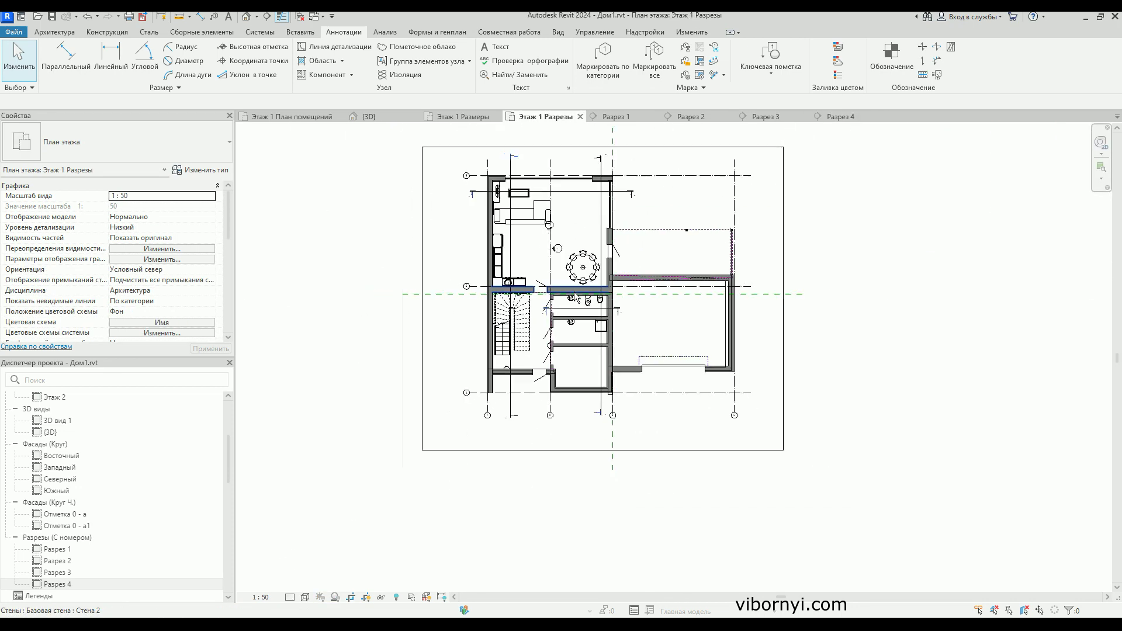
scroll(578, 286, "up", 1)
scroll(514, 275, "up", 1)
scroll(457, 262, "up", 1)
scroll(457, 262, "up", 2)
scroll(457, 263, "up", 2)
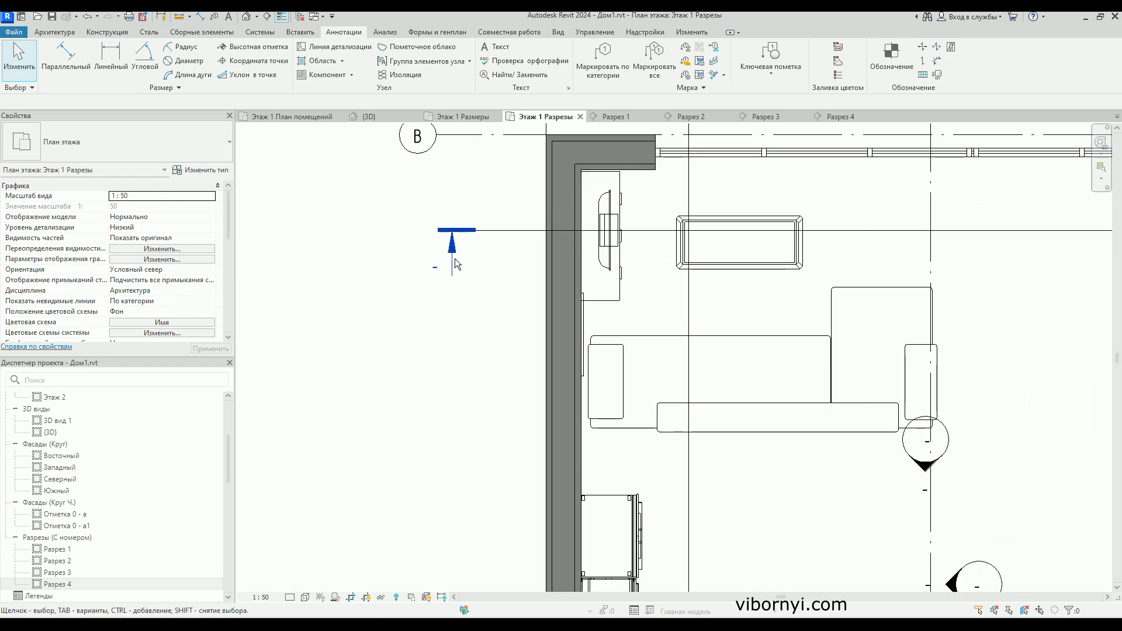
scroll(446, 264, "down", 3)
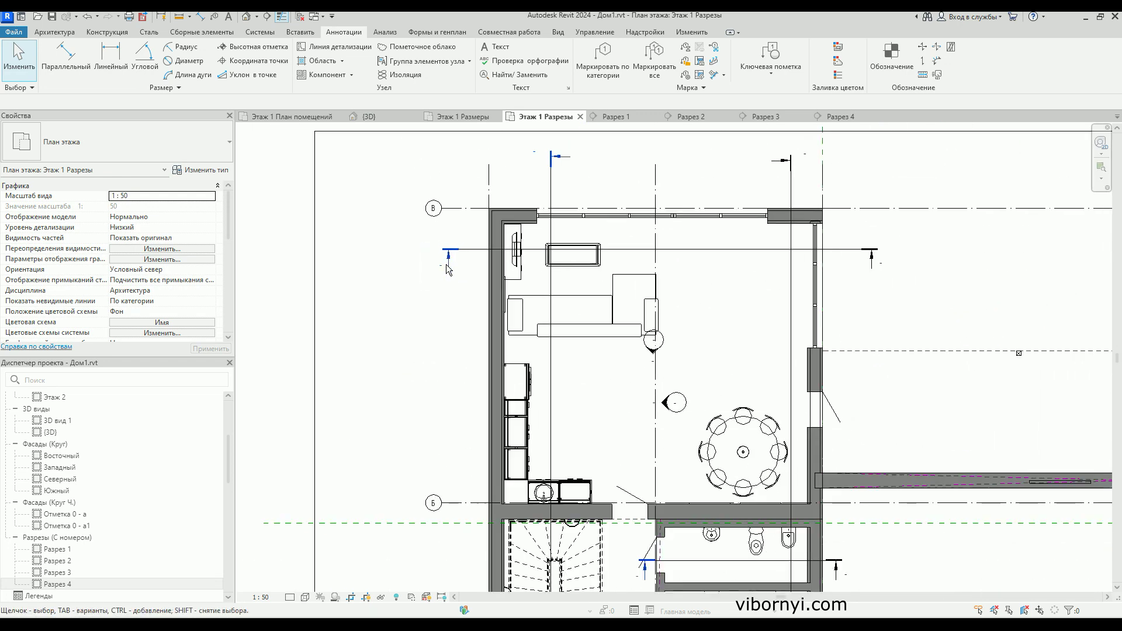
scroll(446, 269, "down", 1)
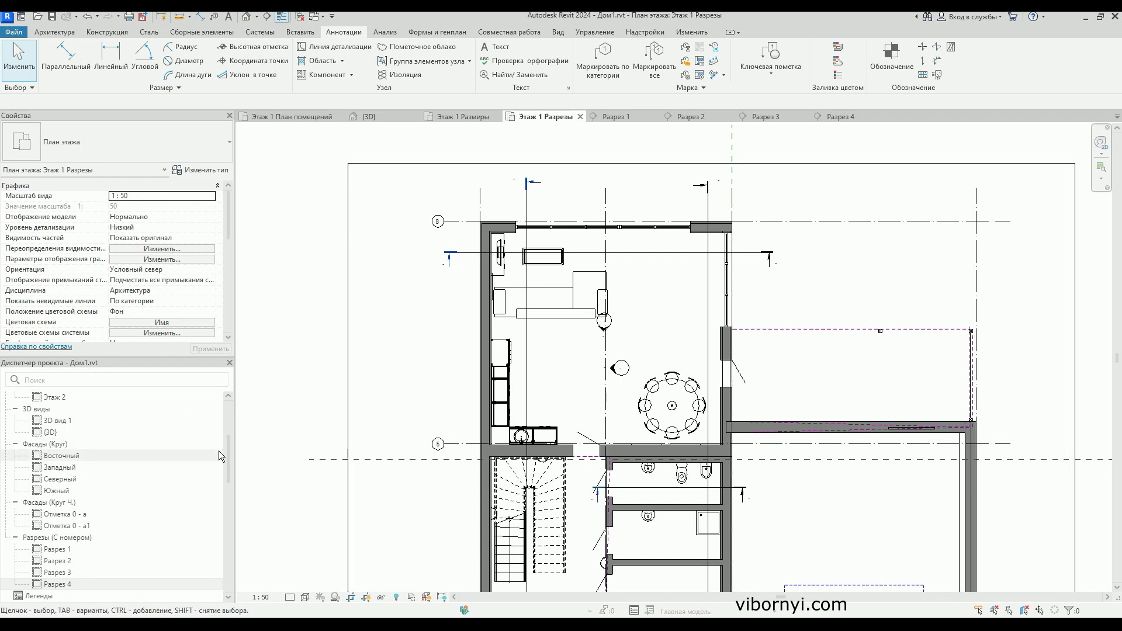
left_click_drag(230, 451, 230, 541)
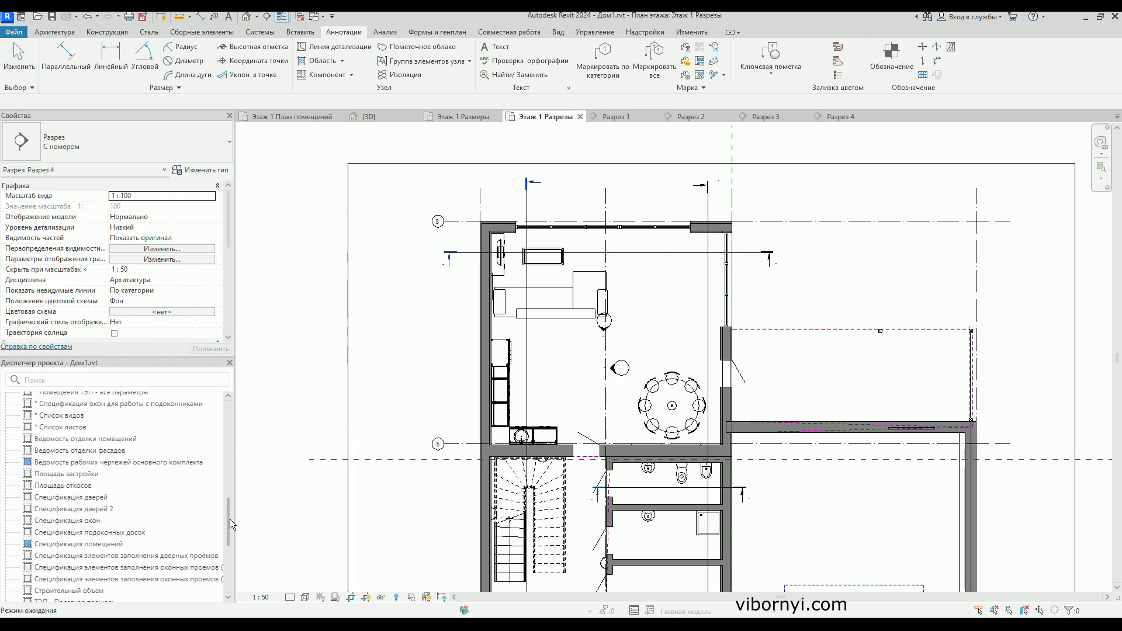
left_click_drag(230, 545, 232, 560)
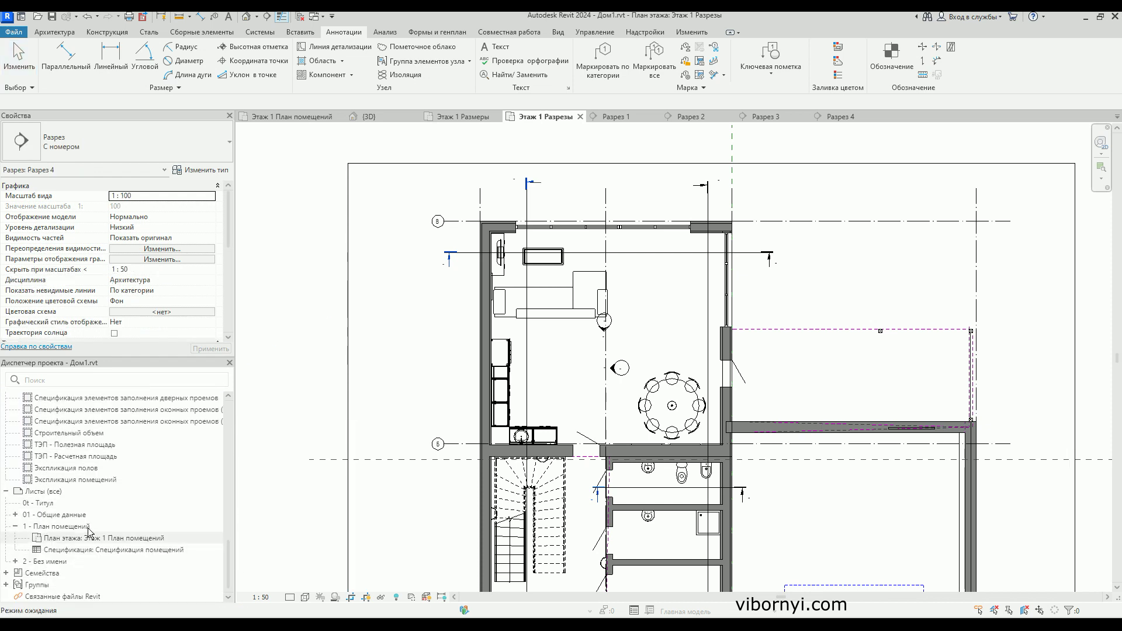
left_click(53, 494)
Create a new sheet with the Основная надпись. Форма 3 : А3А title block.
right_click(53, 494)
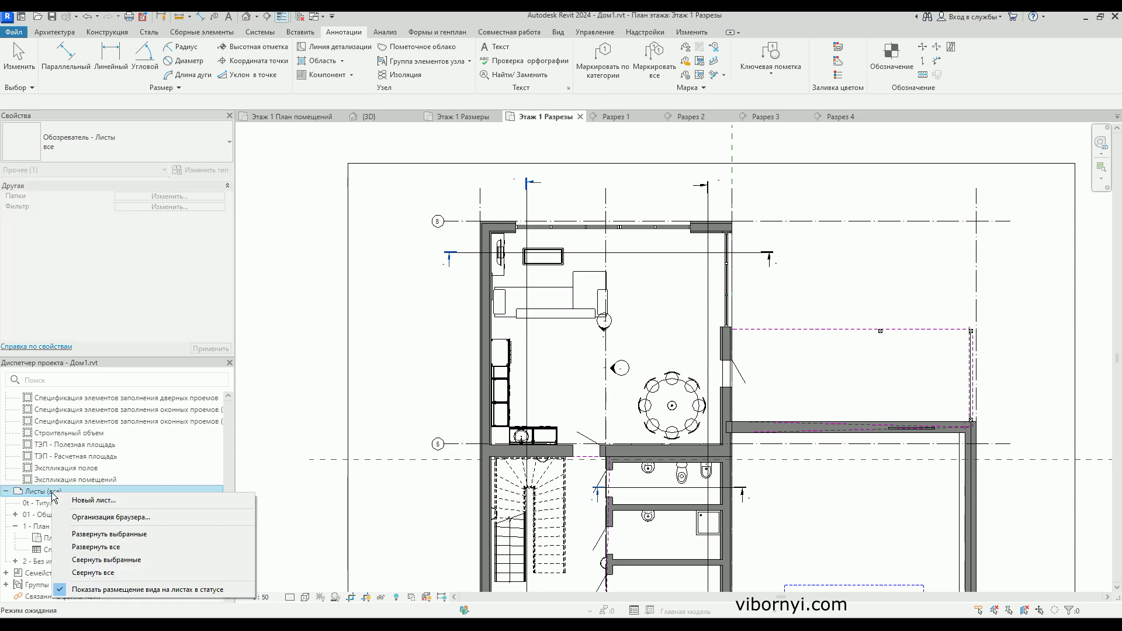
left_click(97, 503)
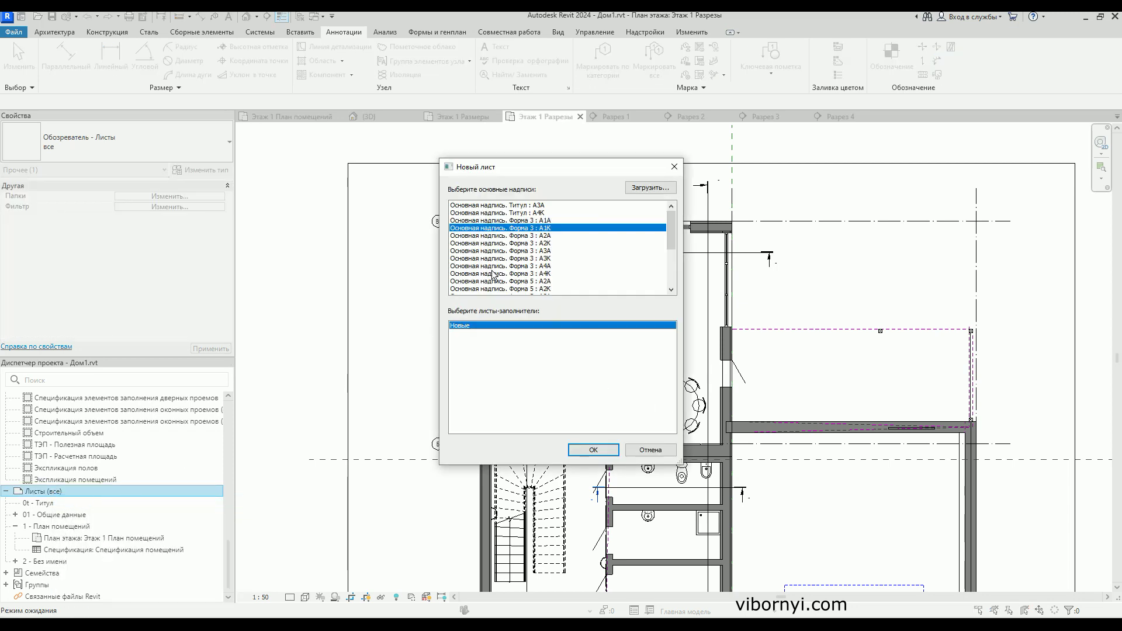
left_click(505, 251)
left_click(584, 454)
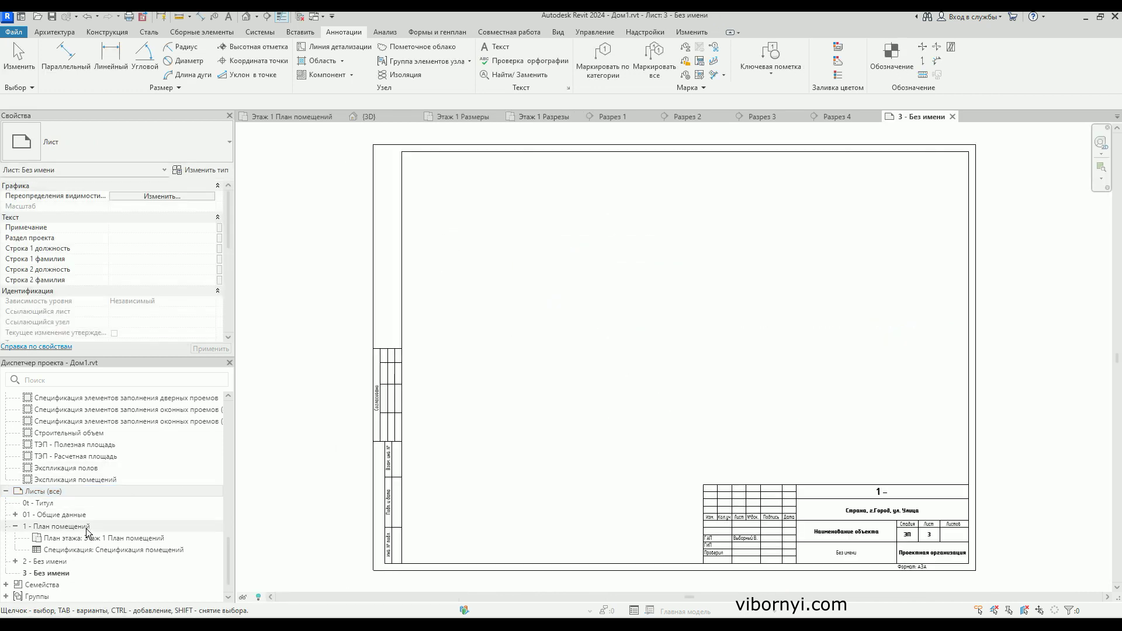
left_click(55, 574)
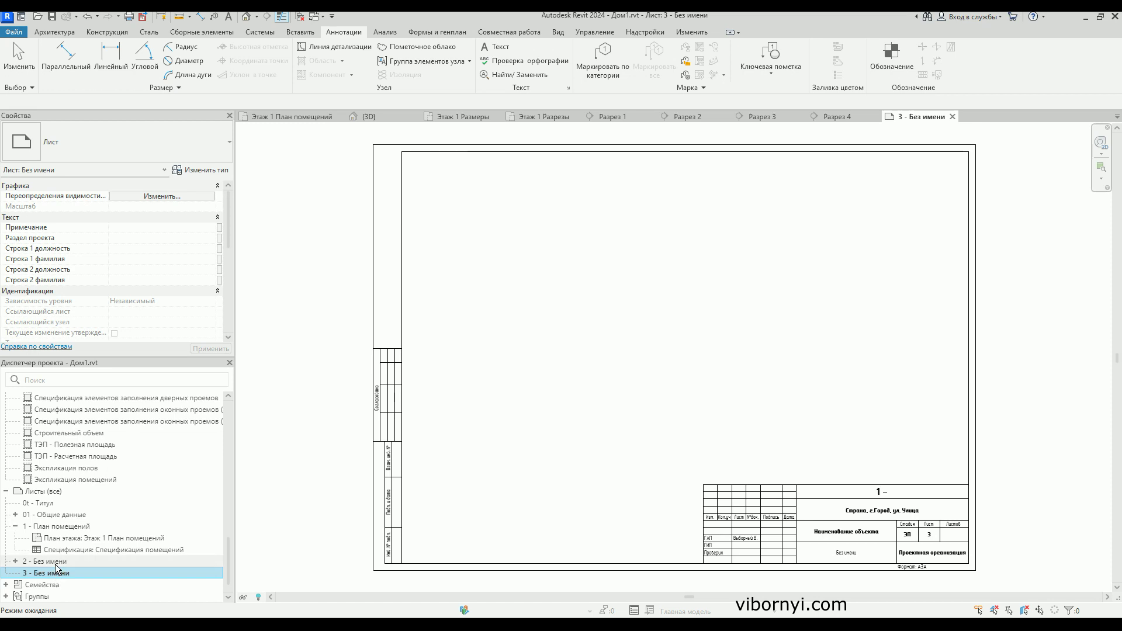
Open sheet 2 to compare layouts, then reopen the new sheet 3.
left_click(56, 563)
double_click(56, 563)
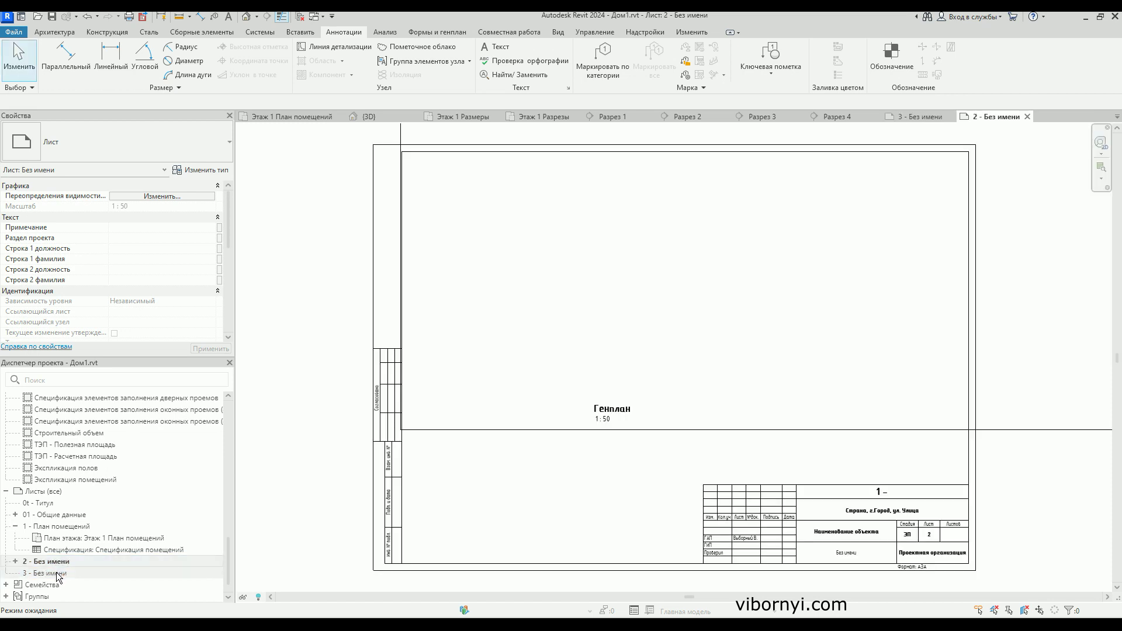
scroll(433, 461, "down", 5)
scroll(433, 460, "down", 4)
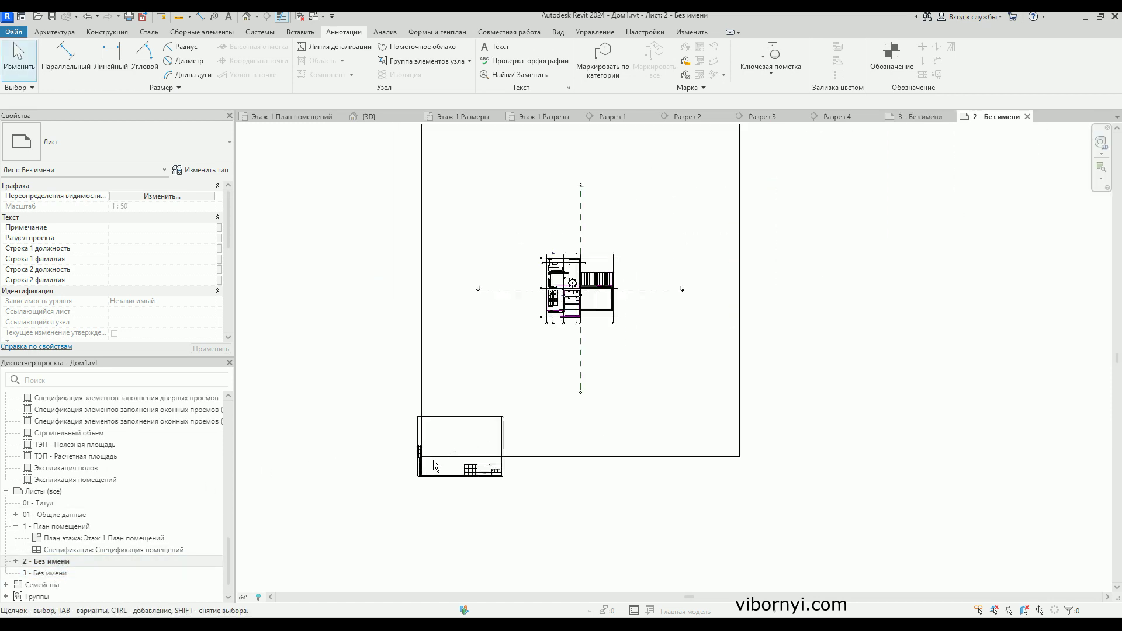
scroll(433, 465, "up", 2)
scroll(419, 466, "up", 4)
scroll(419, 467, "up", 2)
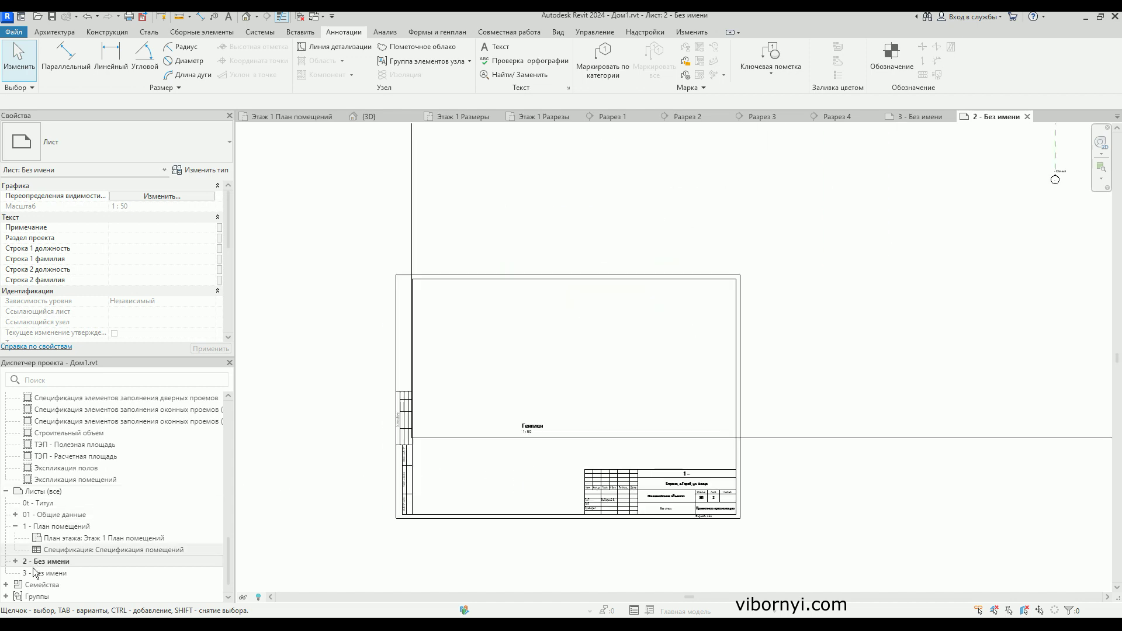
double_click(38, 574)
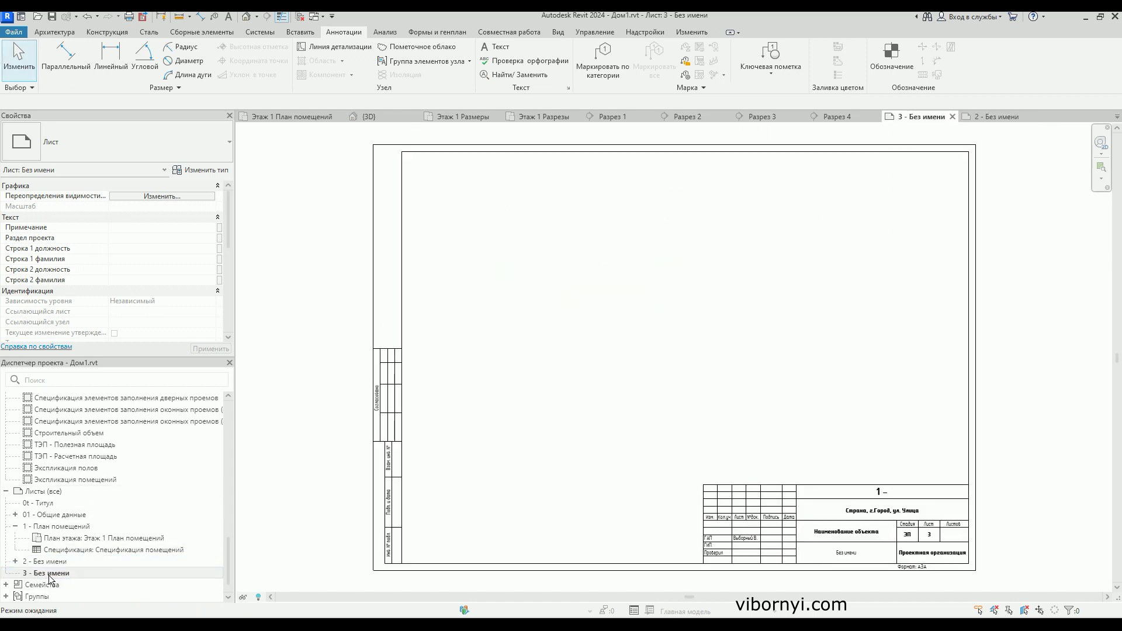
left_click(50, 574)
right_click(50, 578)
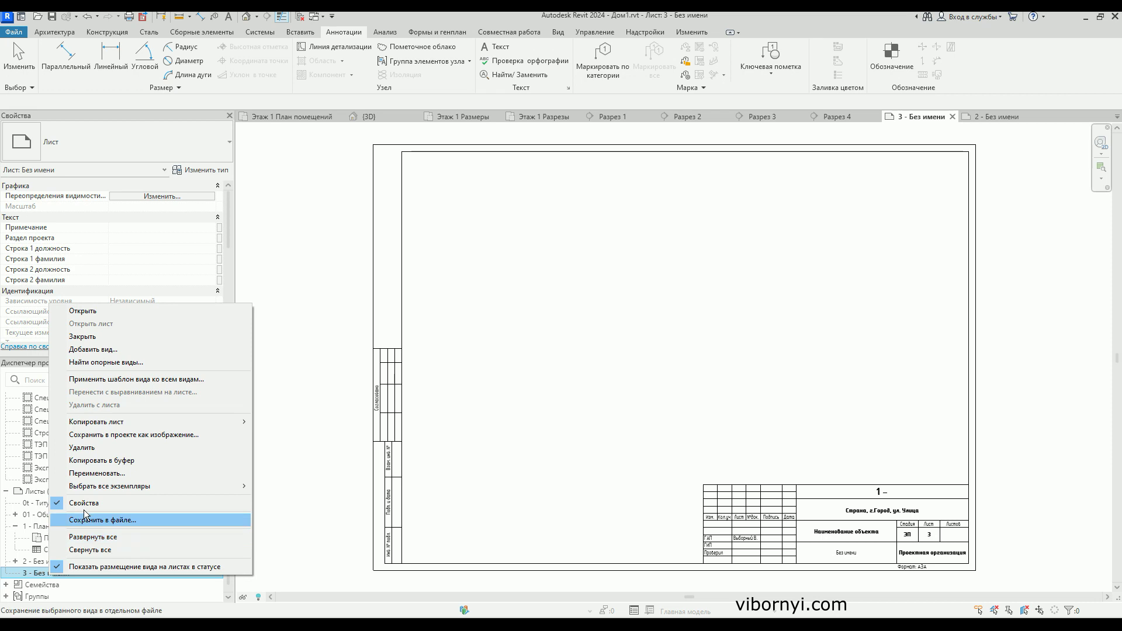
Rename sheet 3 to 'Разрез 1-1'.
left_click(110, 477)
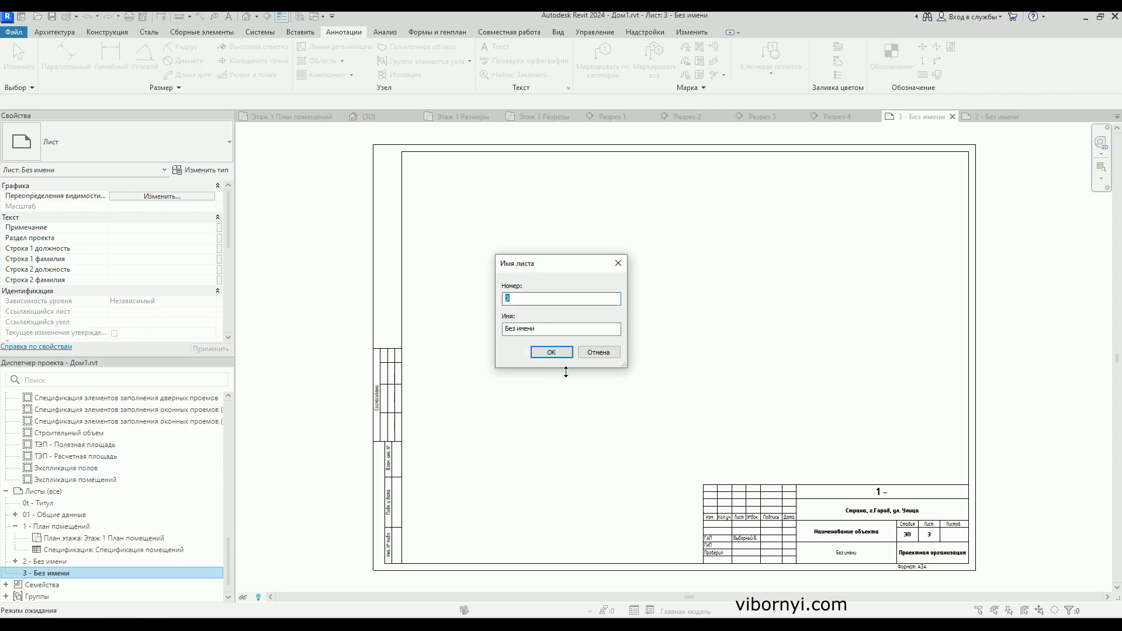
key("Tab")
type("Разрез 1-1")
left_click(547, 351)
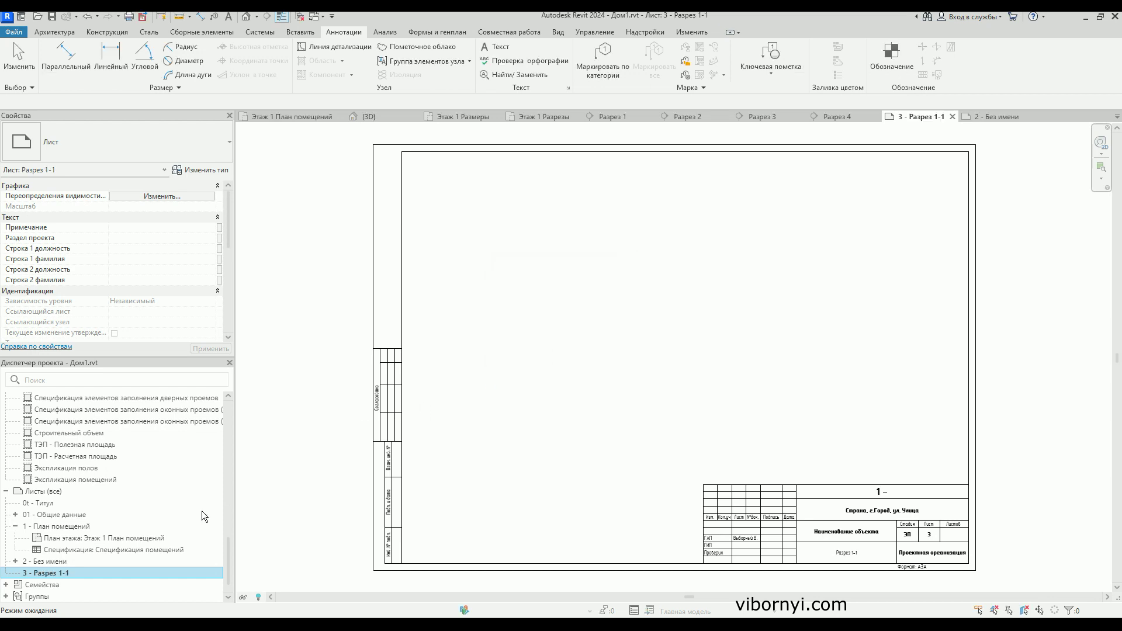
Place the Разрез 1 section viewport on the Разрез 1-1 sheet and select it.
scroll(126, 531, "up", 5)
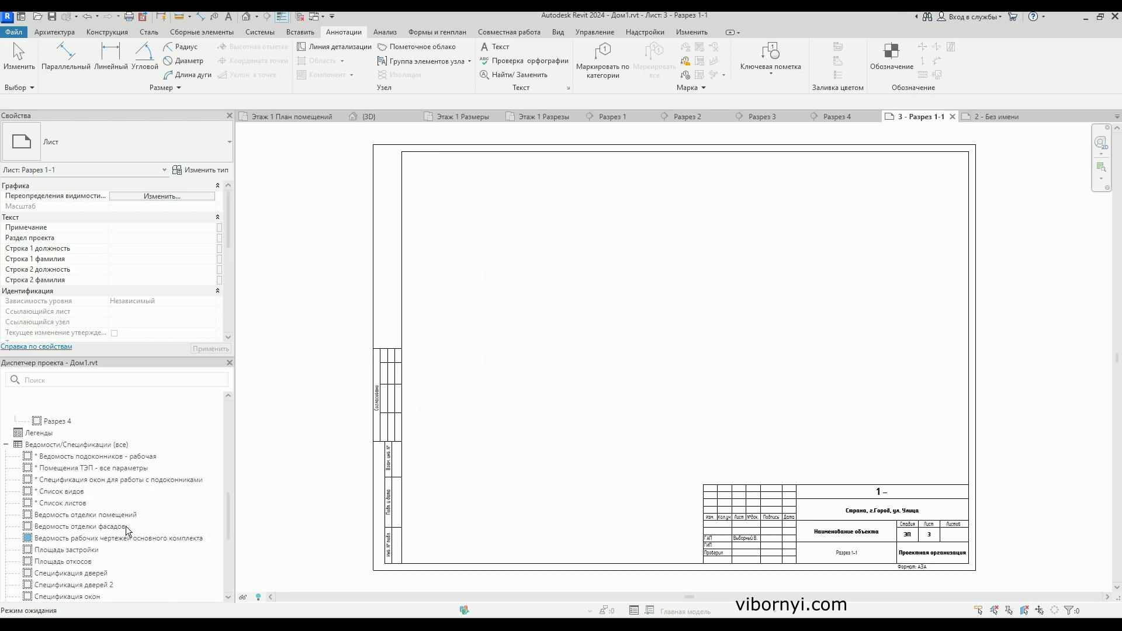
scroll(126, 530, "up", 5)
left_click(56, 446)
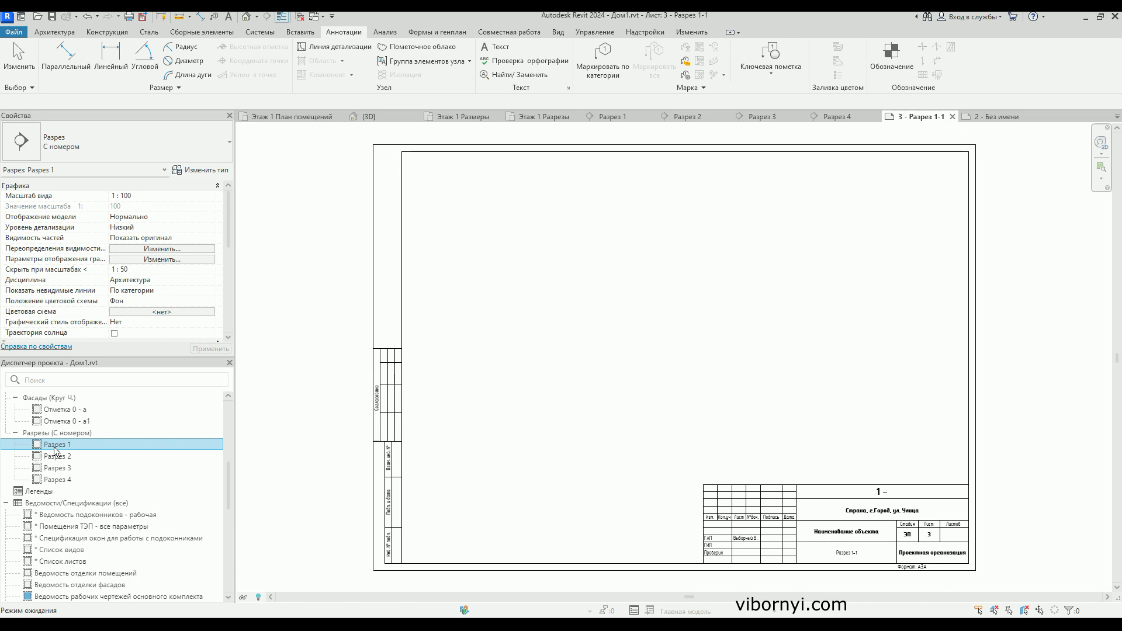
left_click_drag(287, 420, 585, 364)
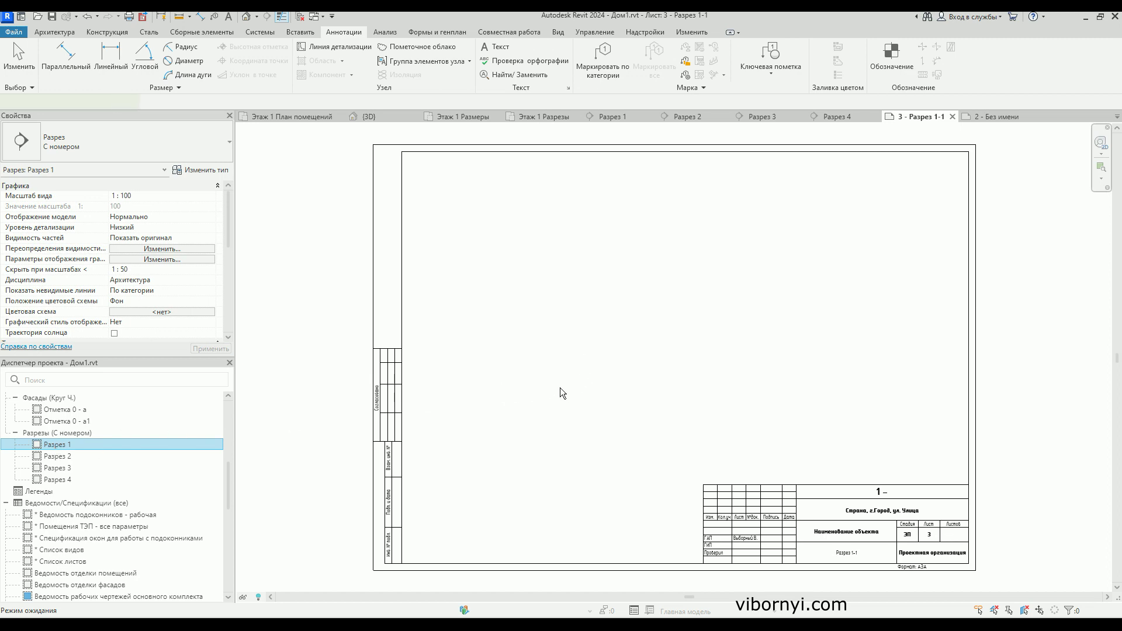
left_click(716, 301)
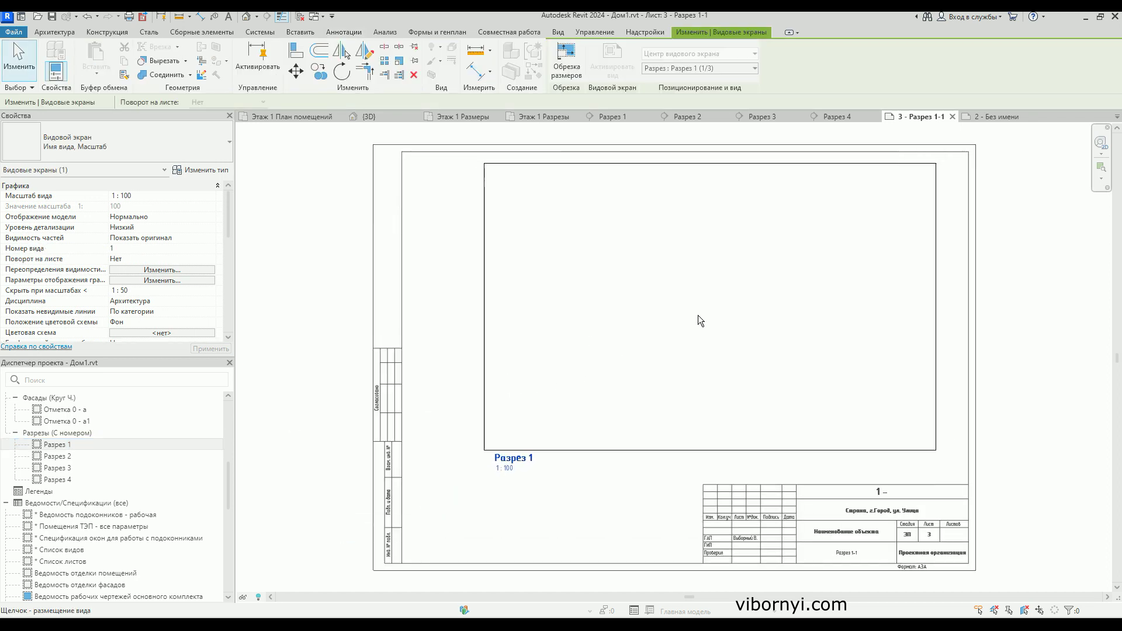
left_click(588, 429)
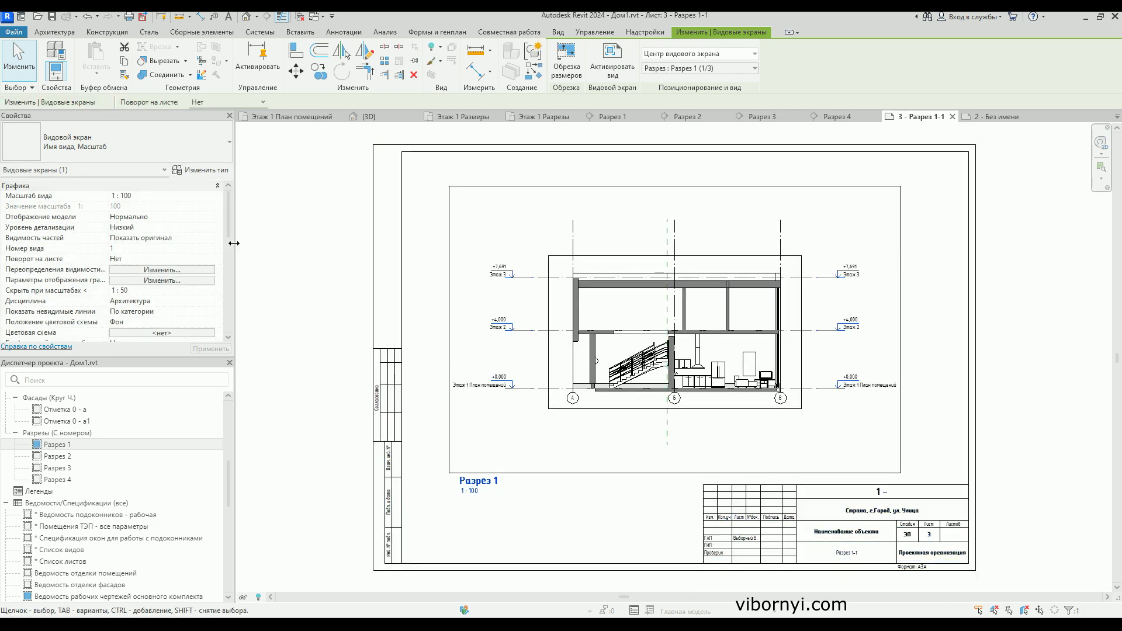
Set the Разрез 1 viewport to 1:50 and move it down-left into the sheet frame.
left_click(194, 196)
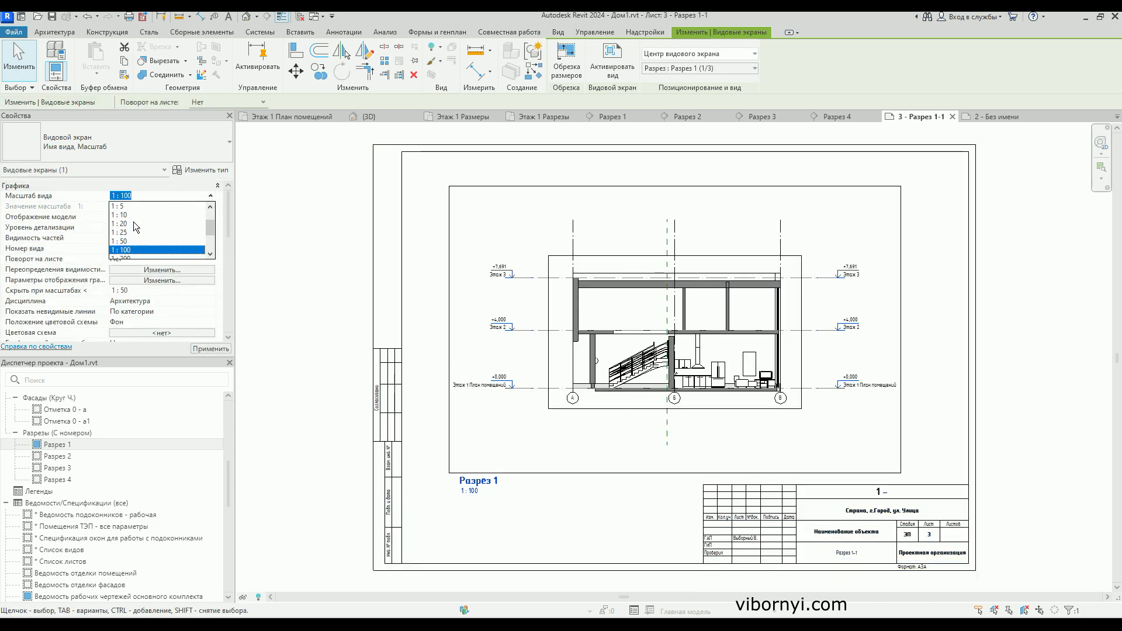
left_click(126, 241)
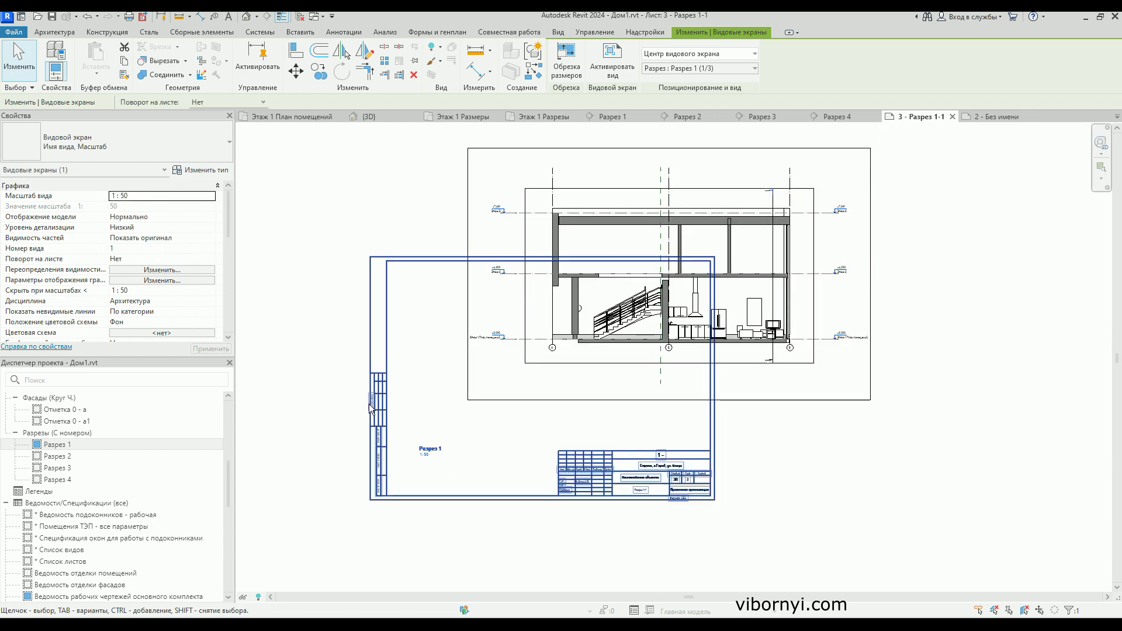
scroll(429, 391, "down", 3)
left_click_drag(510, 367, 439, 416)
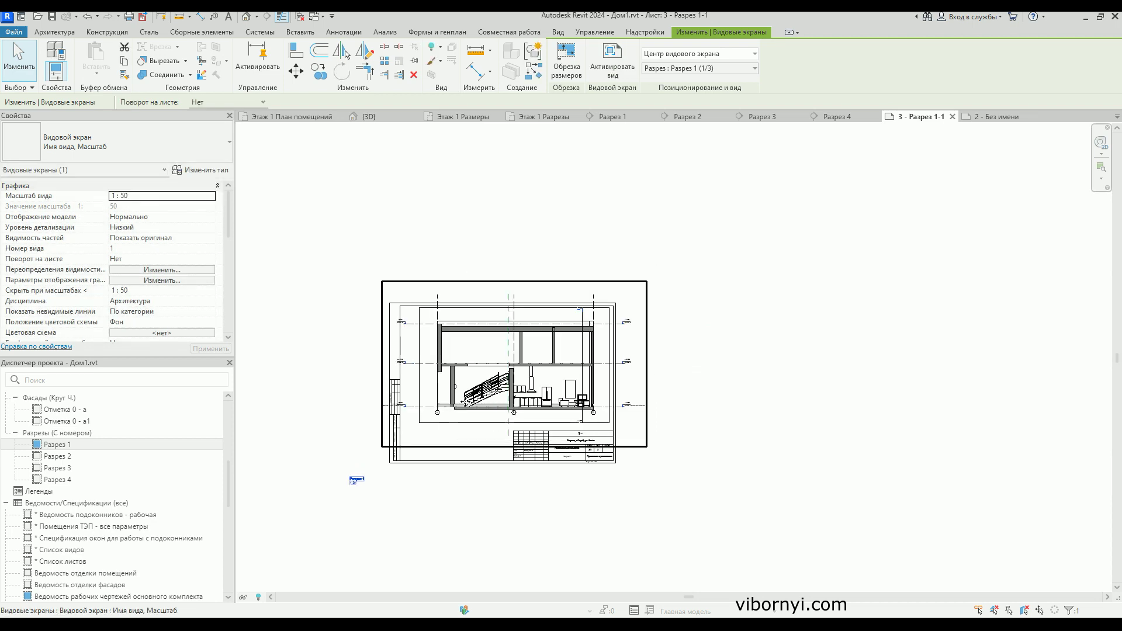
scroll(455, 411, "up", 2)
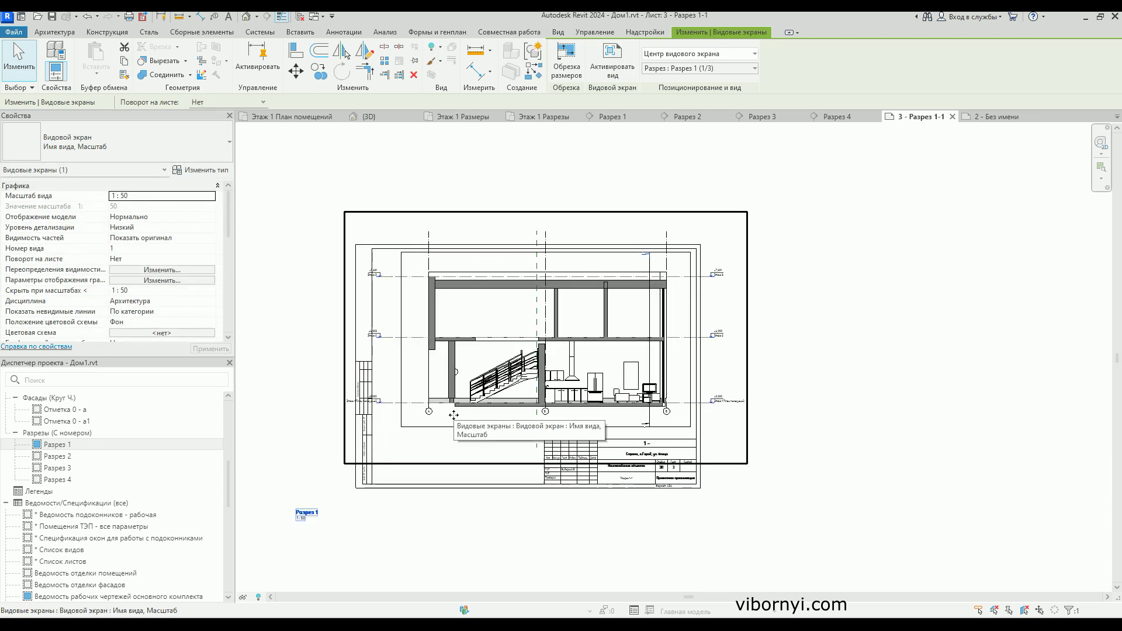
left_click(836, 391)
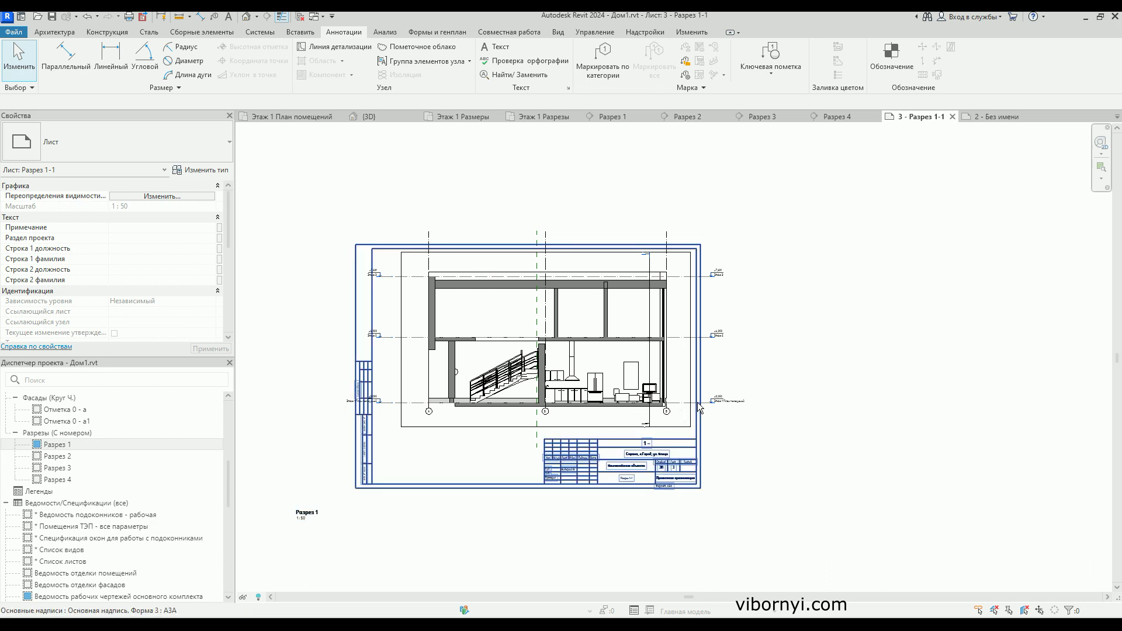
double_click(395, 282)
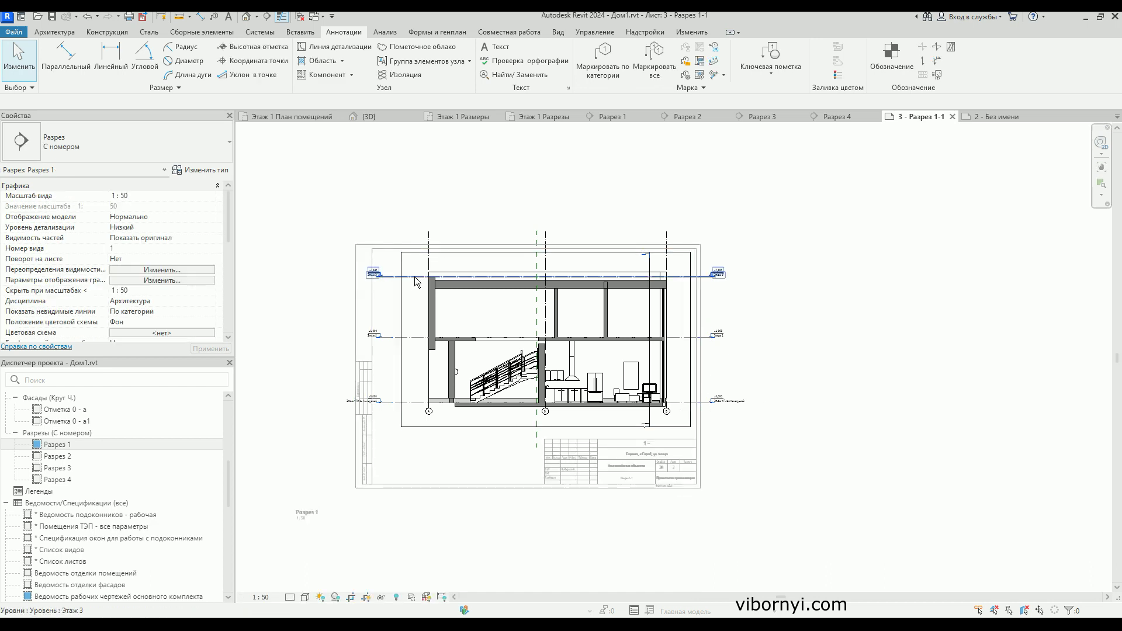
Move the 'Разрез 1' viewport left on sheet 'Разрез 1-1' and reactivate it for editing.
double_click(320, 143)
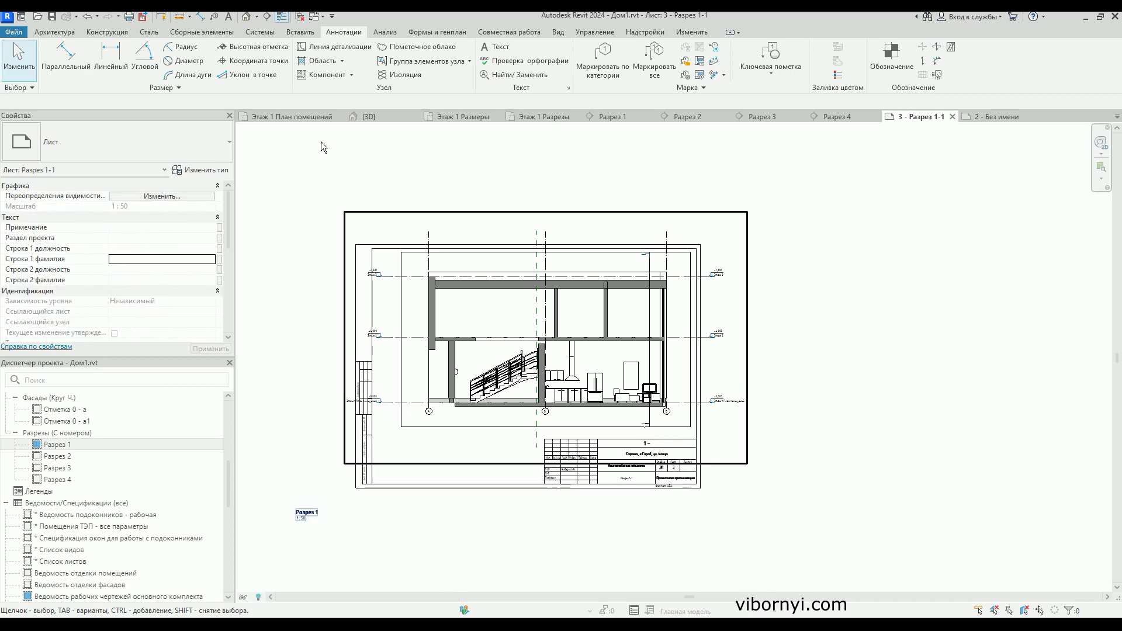
double_click(399, 304)
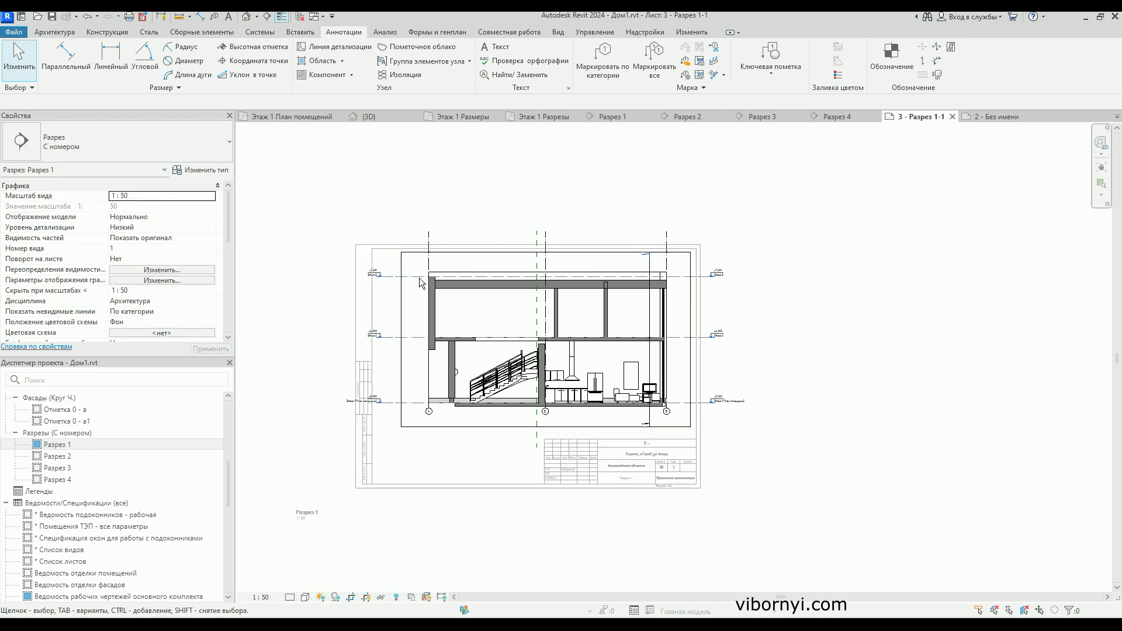
double_click(355, 144)
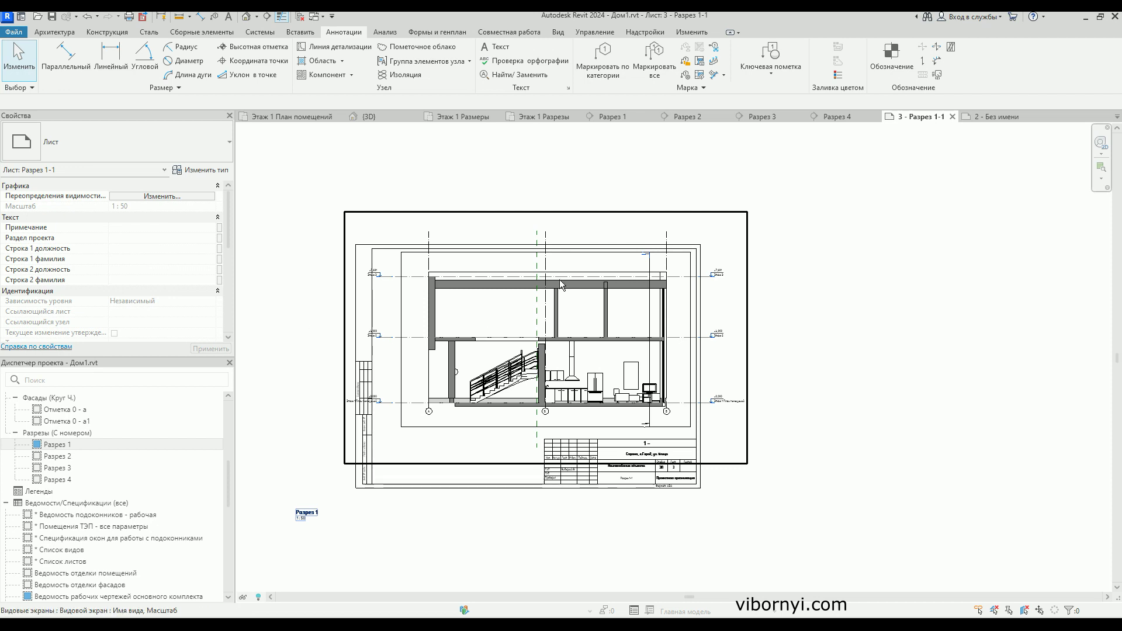
left_click(599, 410)
mouse_move(585, 388)
left_mouse_down()
mouse_move(525, 392)
mouse_move(532, 407)
mouse_move(587, 403)
left_mouse_up()
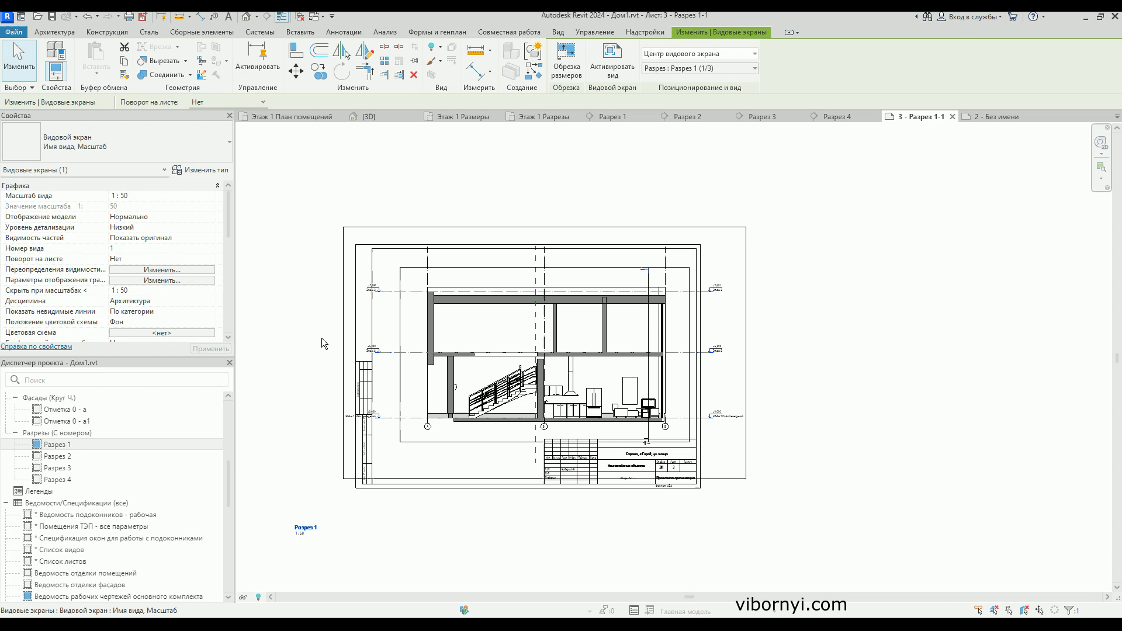
left_click(301, 206)
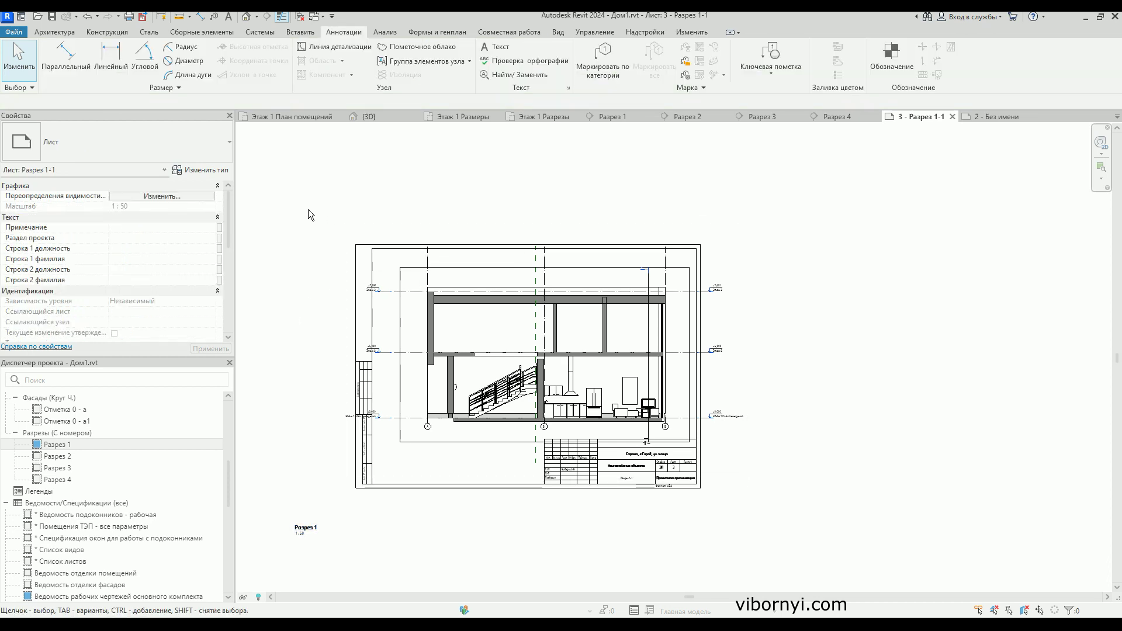
double_click(407, 270)
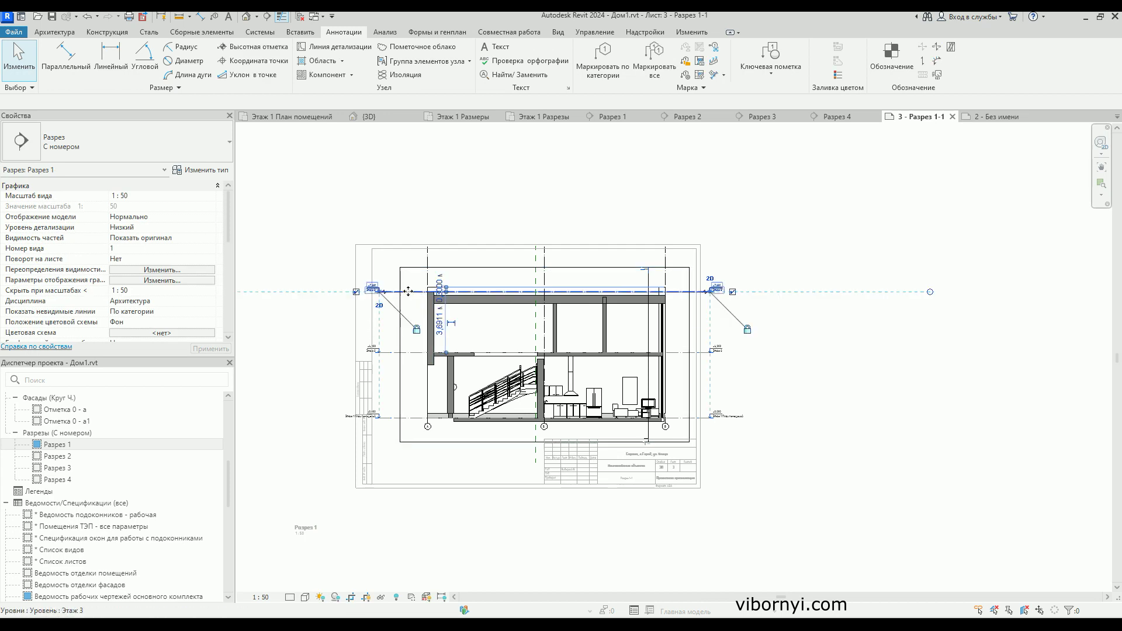
Pull the Этаж 3 and Этаж 1 level line ends in toward the building, then return to the sheet.
left_click(379, 293)
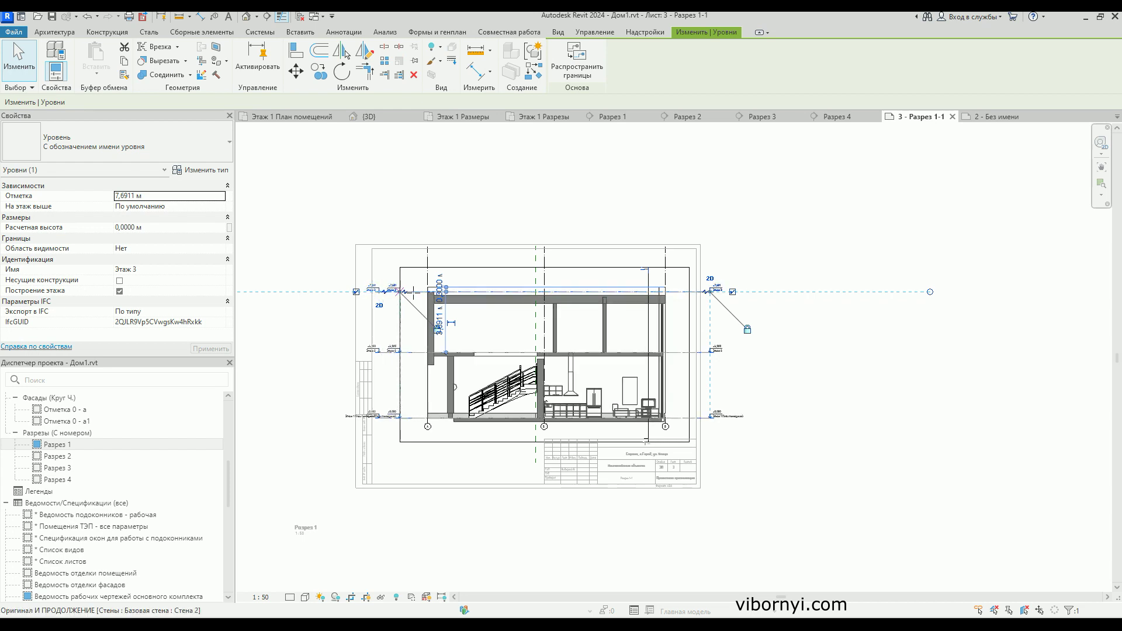
left_click_drag(379, 293, 421, 292)
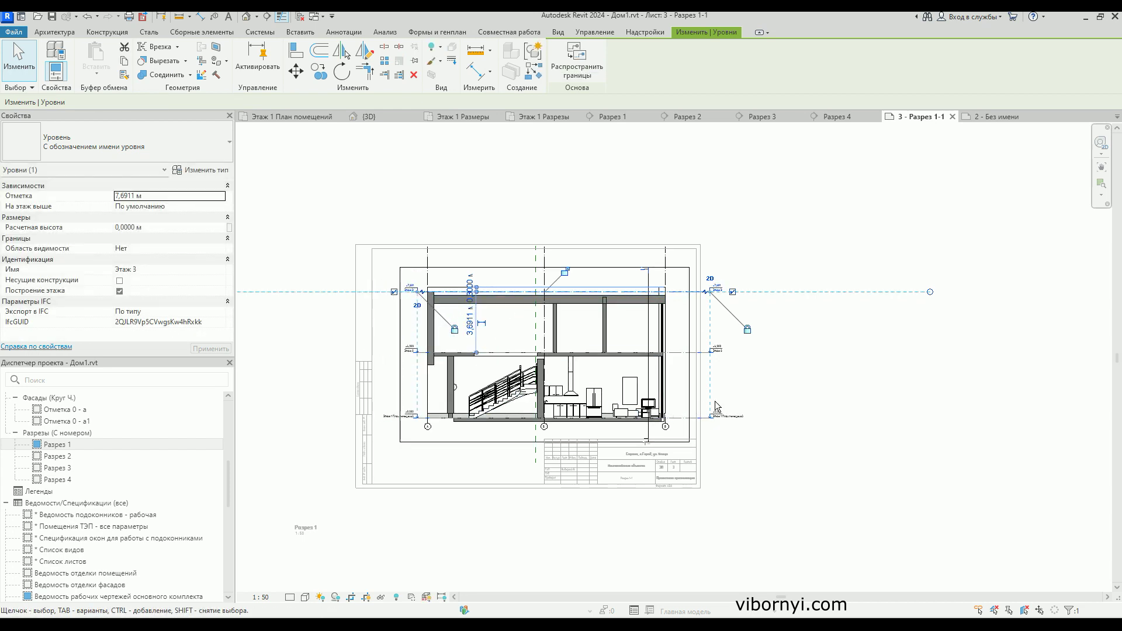
left_click(681, 419)
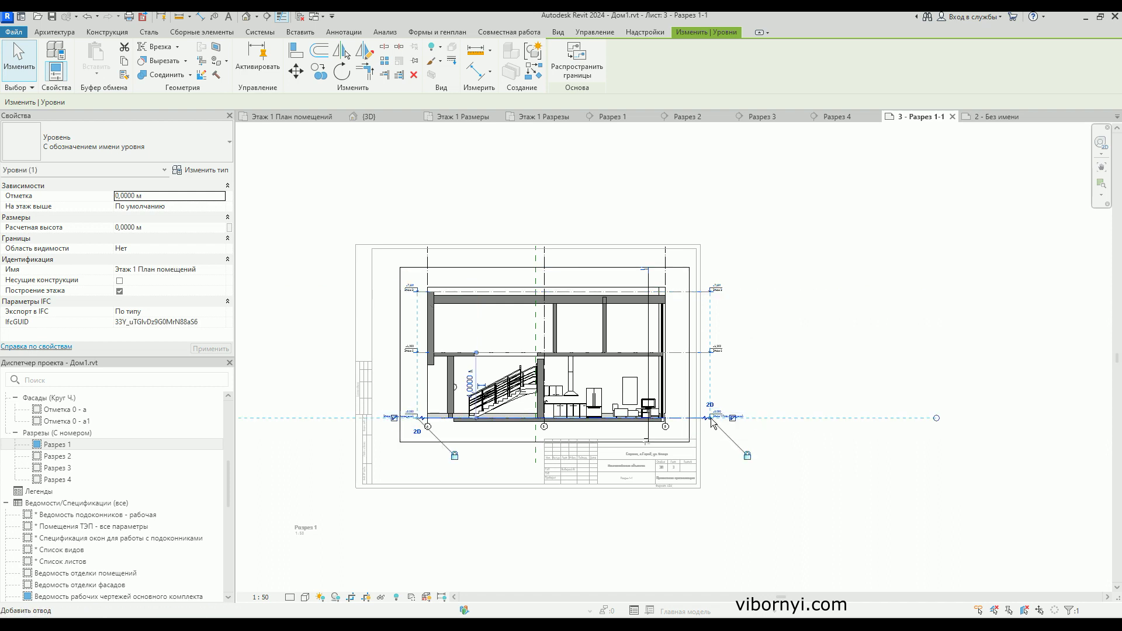
left_click_drag(688, 418, 677, 417)
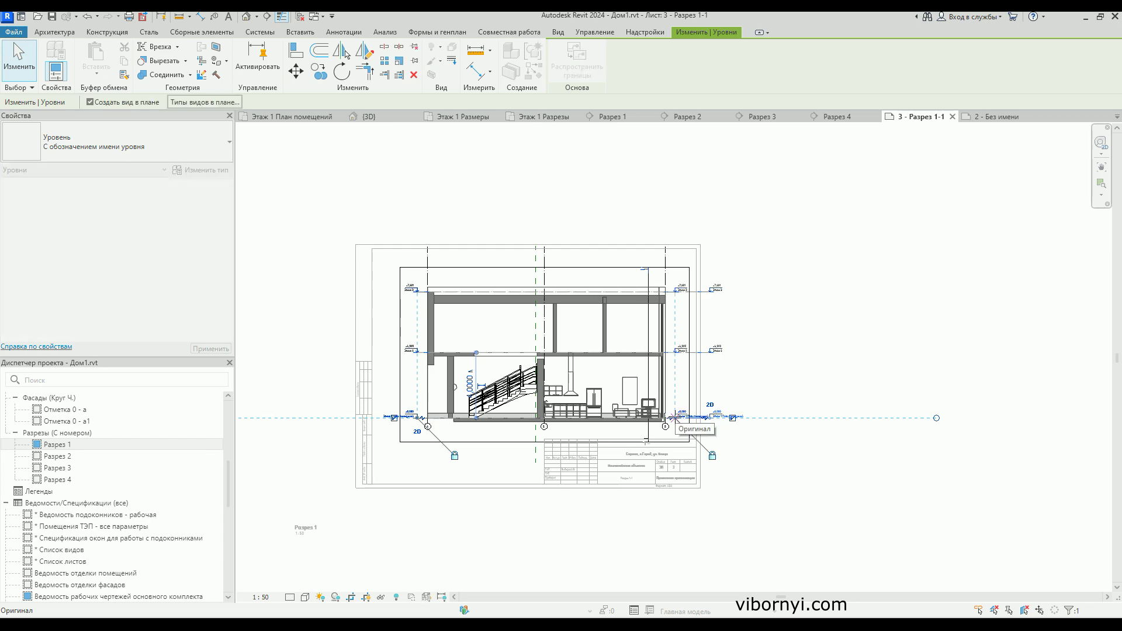
left_click(782, 449)
scroll(760, 439, "up", 2)
scroll(713, 435, "up", 1)
scroll(731, 444, "down", 1)
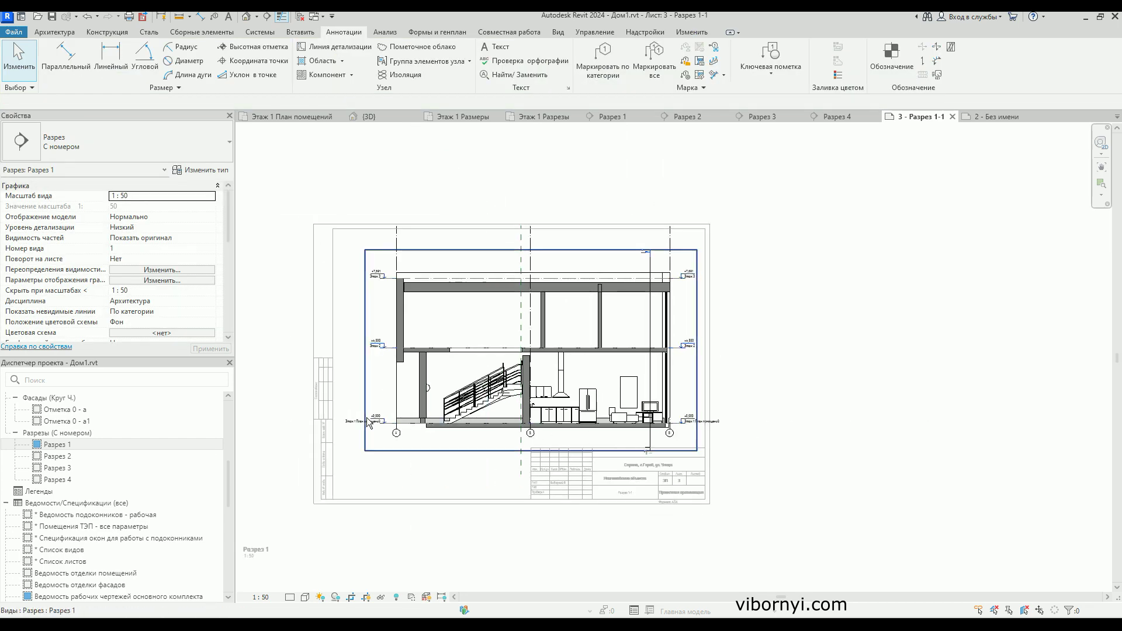
double_click(367, 535)
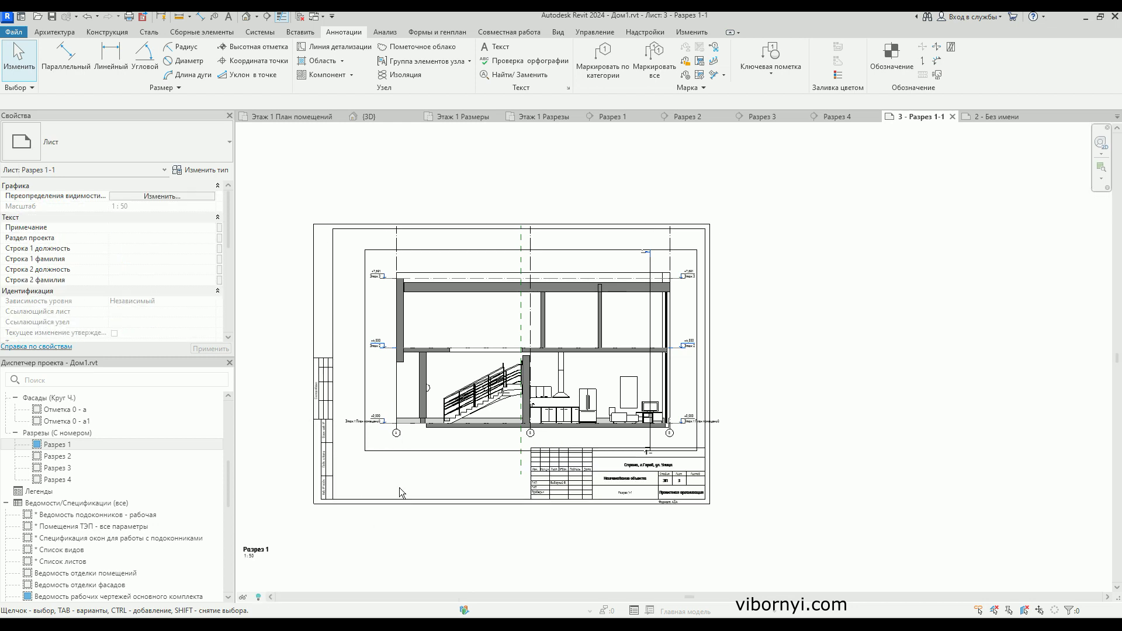
Nudge the section viewport slightly left with a small drag and two Left-arrow presses.
left_click(419, 450)
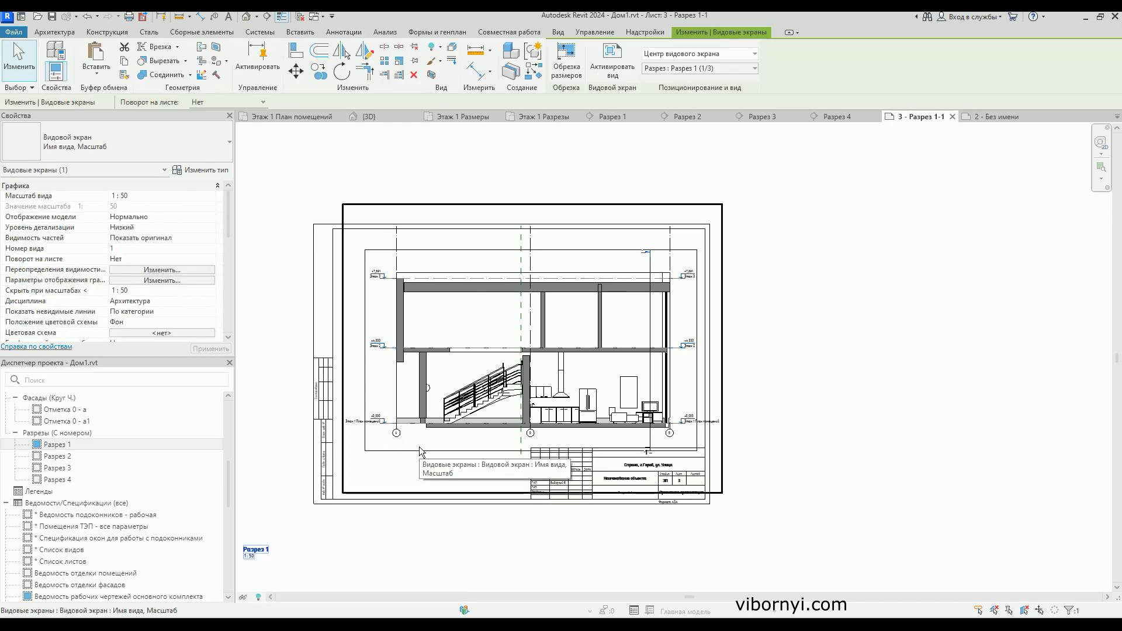
left_click_drag(442, 473, 440, 472)
key("Left")
key("Left")
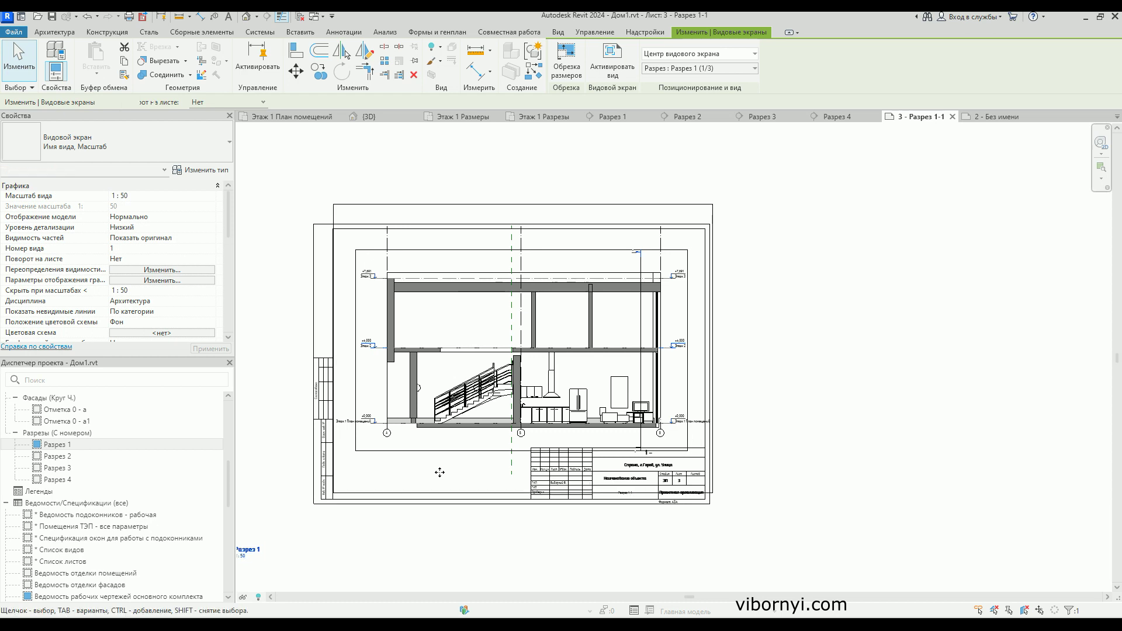
key("Left")
left_click(724, 481)
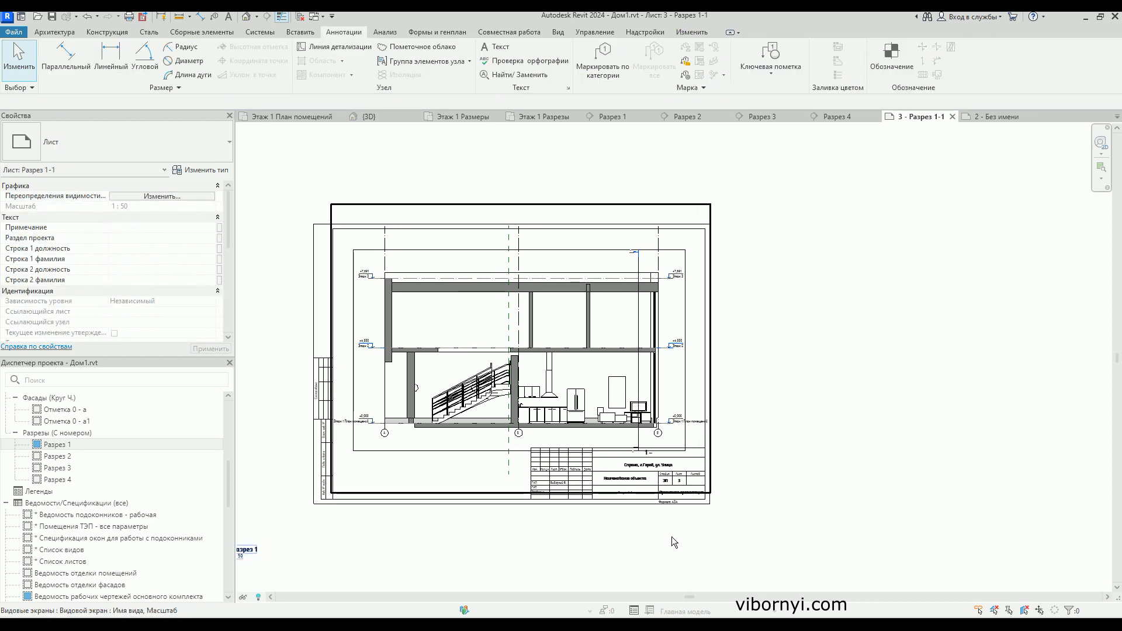
Check the section's crop boundary in the activated viewport, then open the Разрез 1 section view.
double_click(391, 453)
left_click(392, 450)
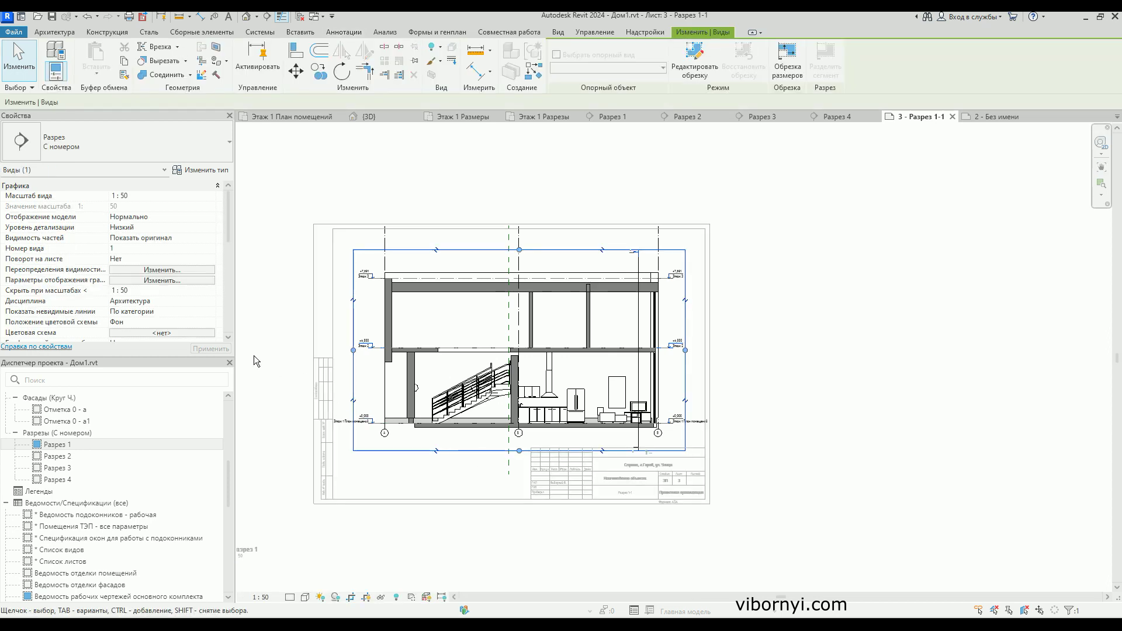
left_click(283, 326)
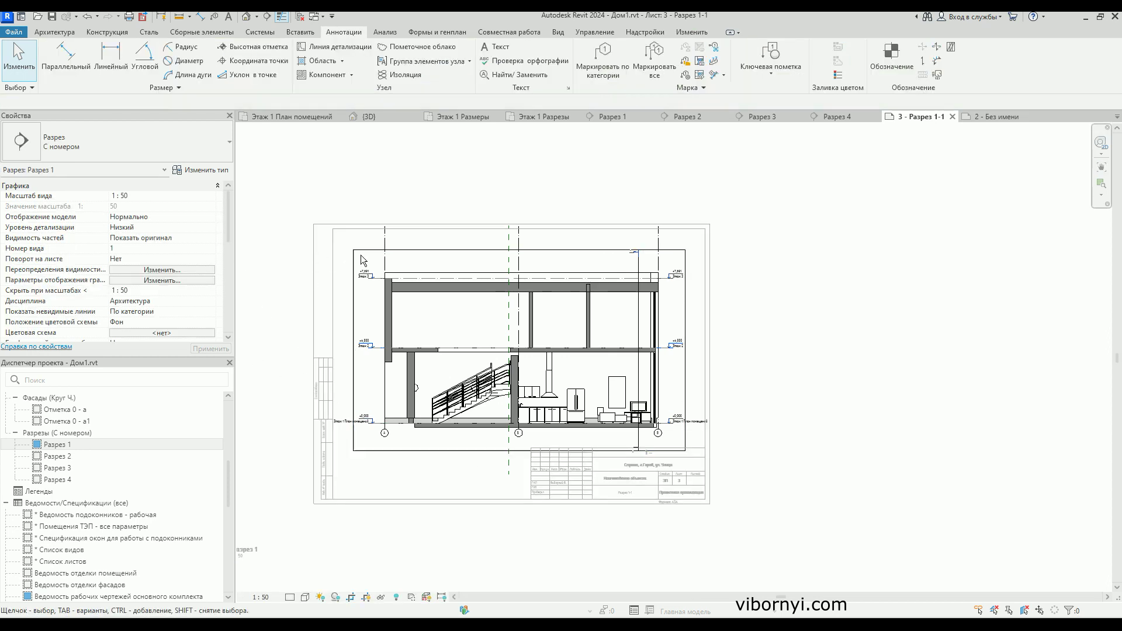
double_click(492, 159)
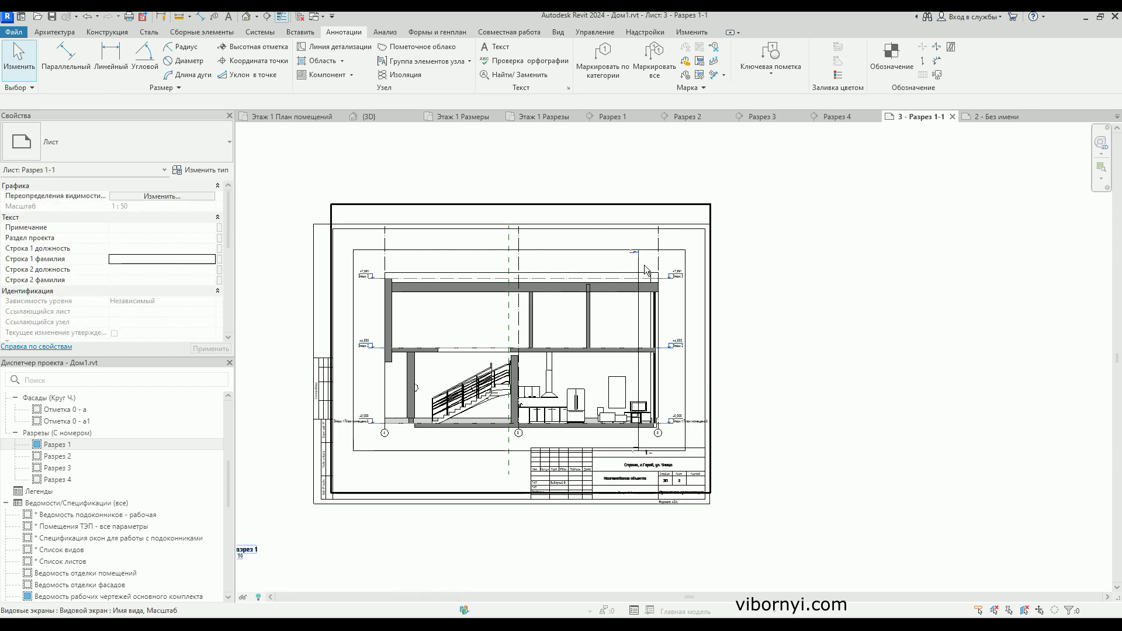
scroll(646, 265, "down", 2)
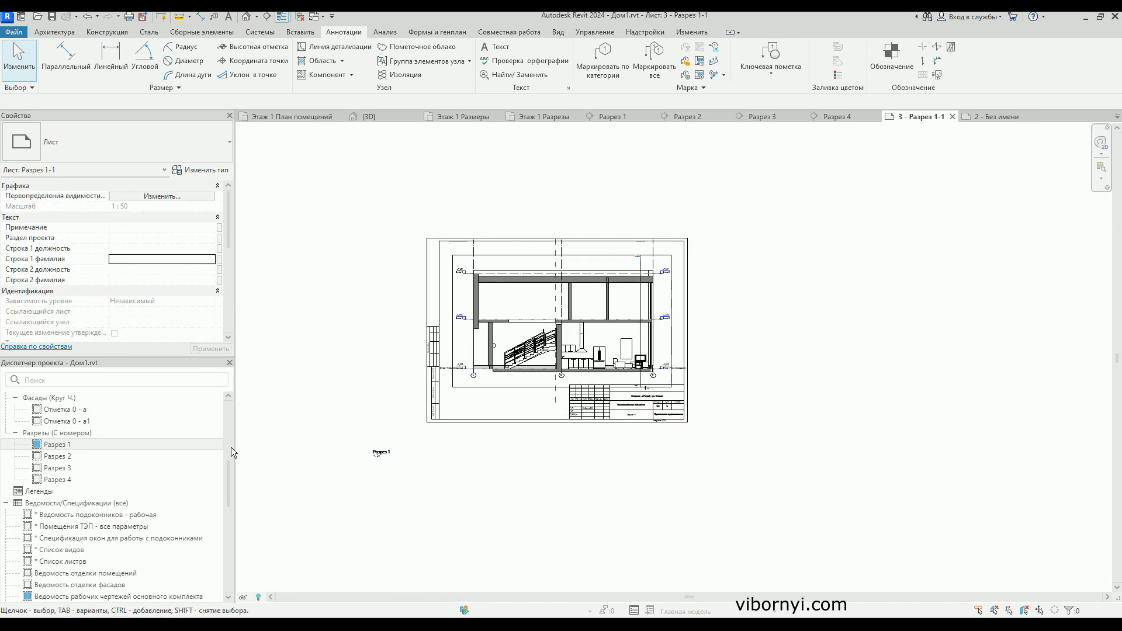
double_click(56, 446)
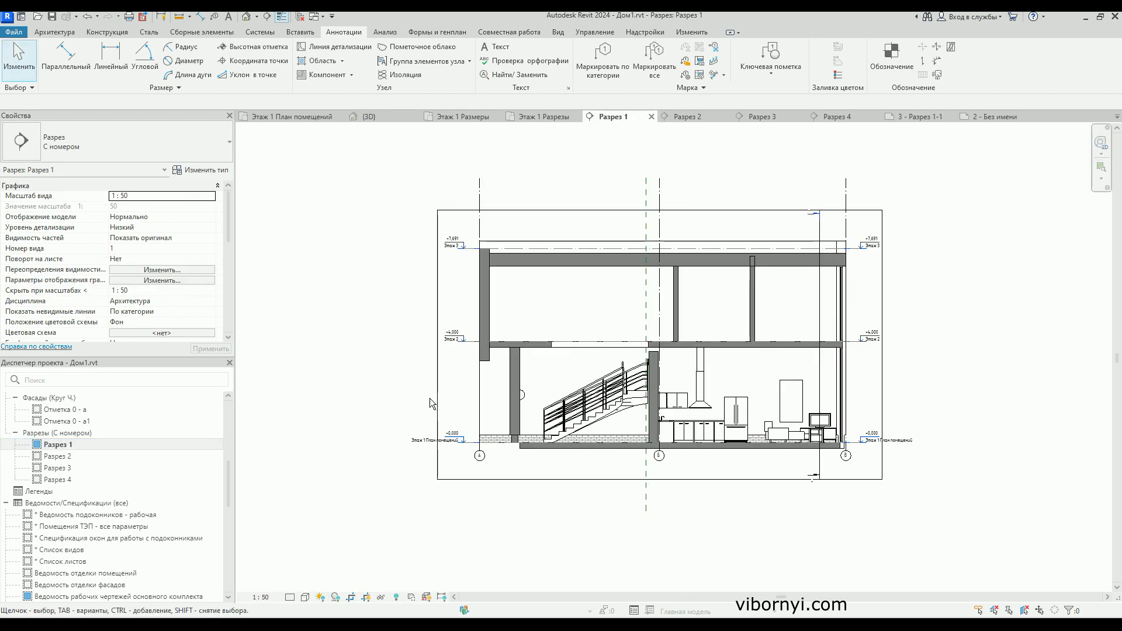
Uncheck Показать границу обрезки for Разрез 1's crop region and clear the selection.
left_click(435, 403)
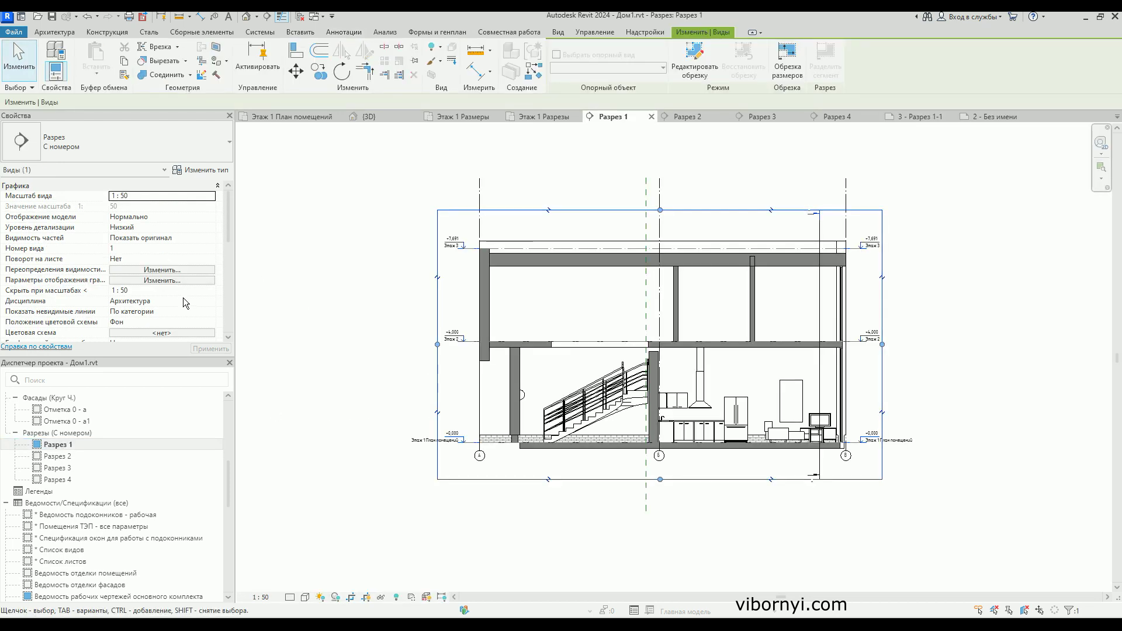
scroll(158, 284, "down", 3)
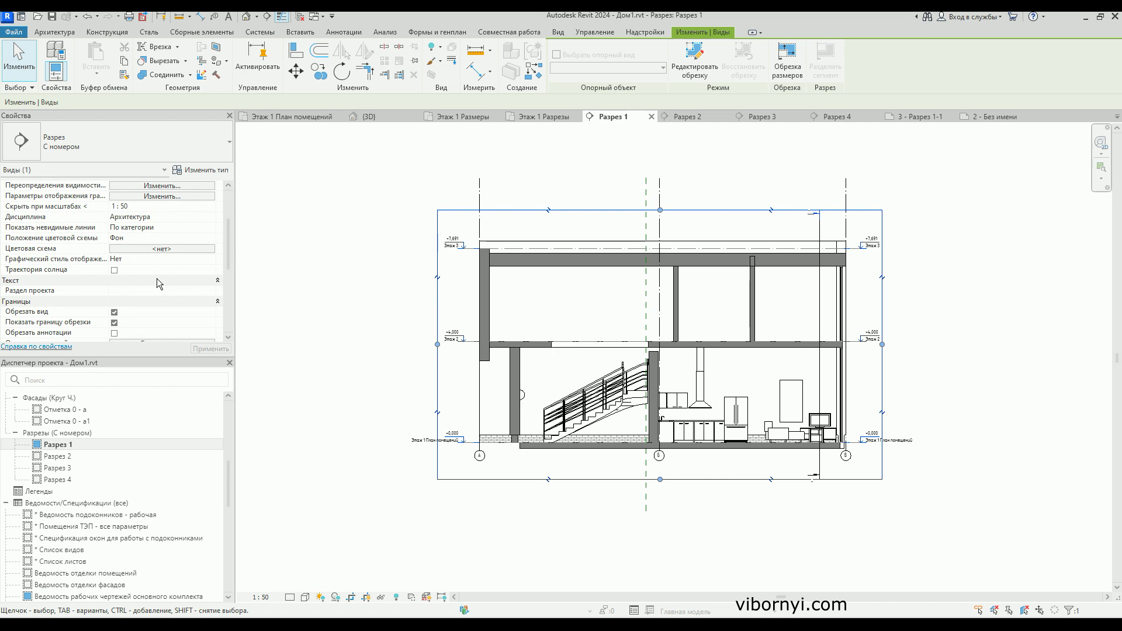
left_click(114, 322)
left_click(296, 369)
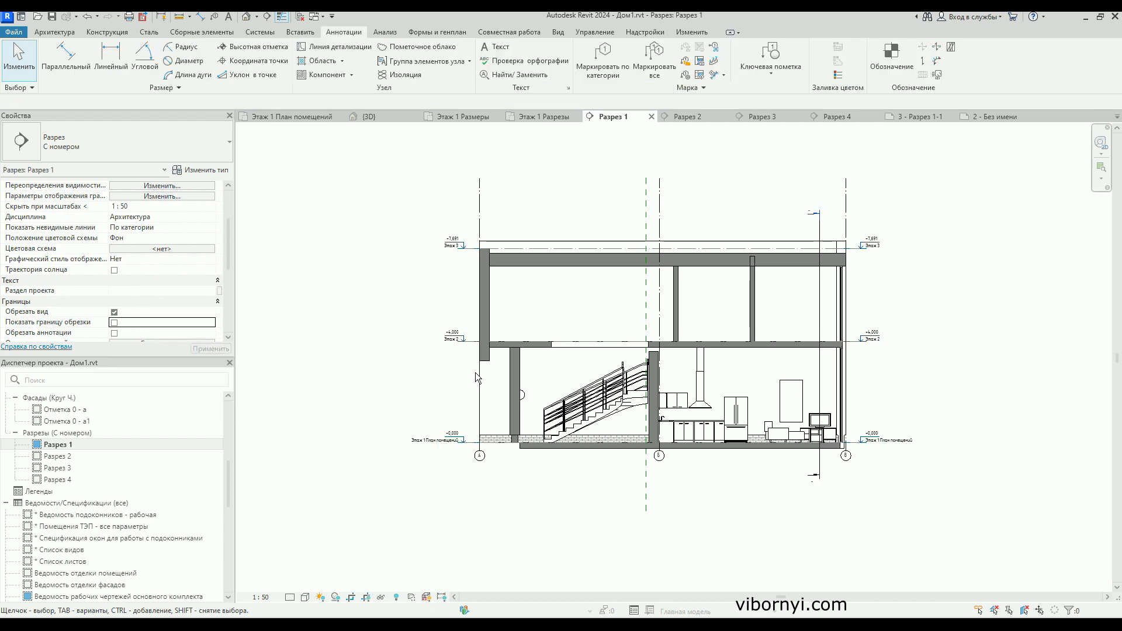
scroll(484, 353, "down", 1)
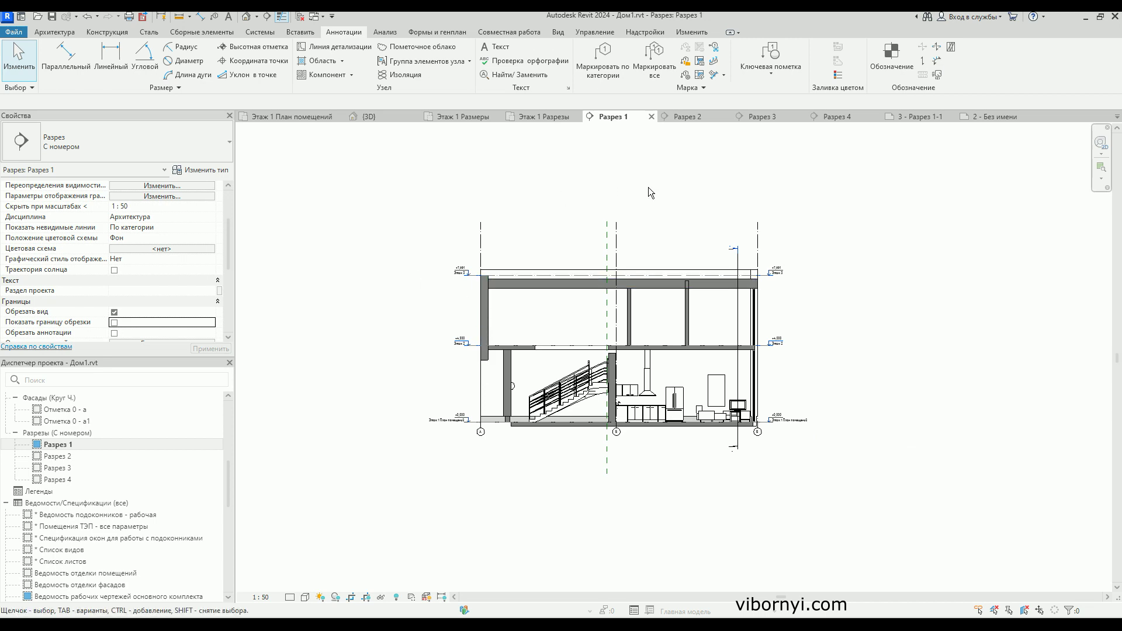
left_click(1000, 116)
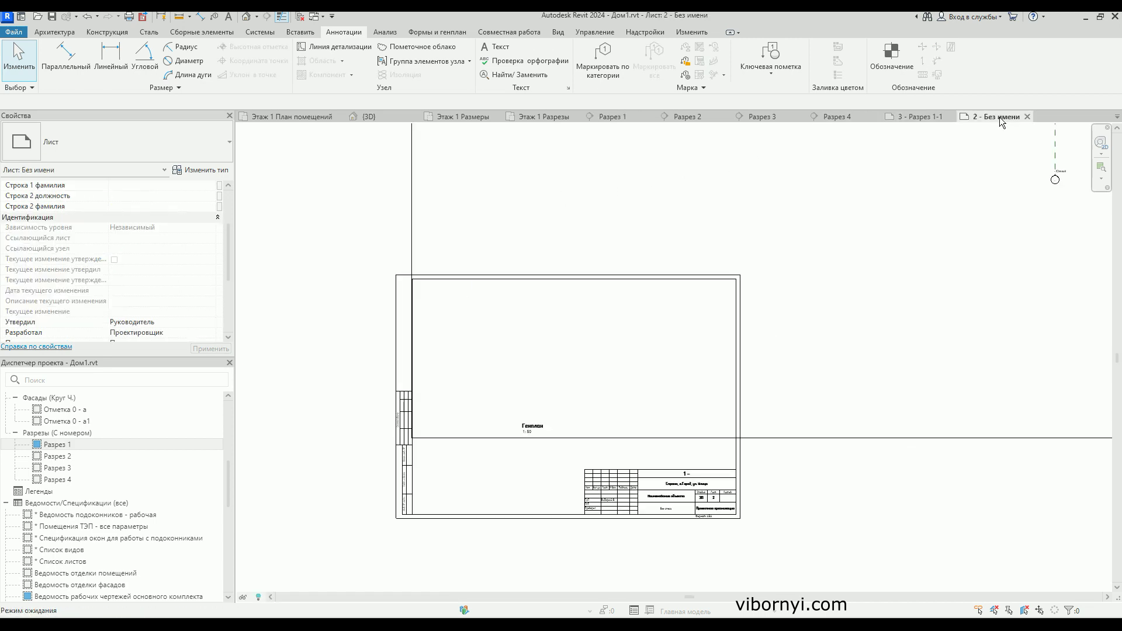
scroll(591, 290, "down", 2)
scroll(590, 290, "down", 1)
scroll(590, 290, "down", 1)
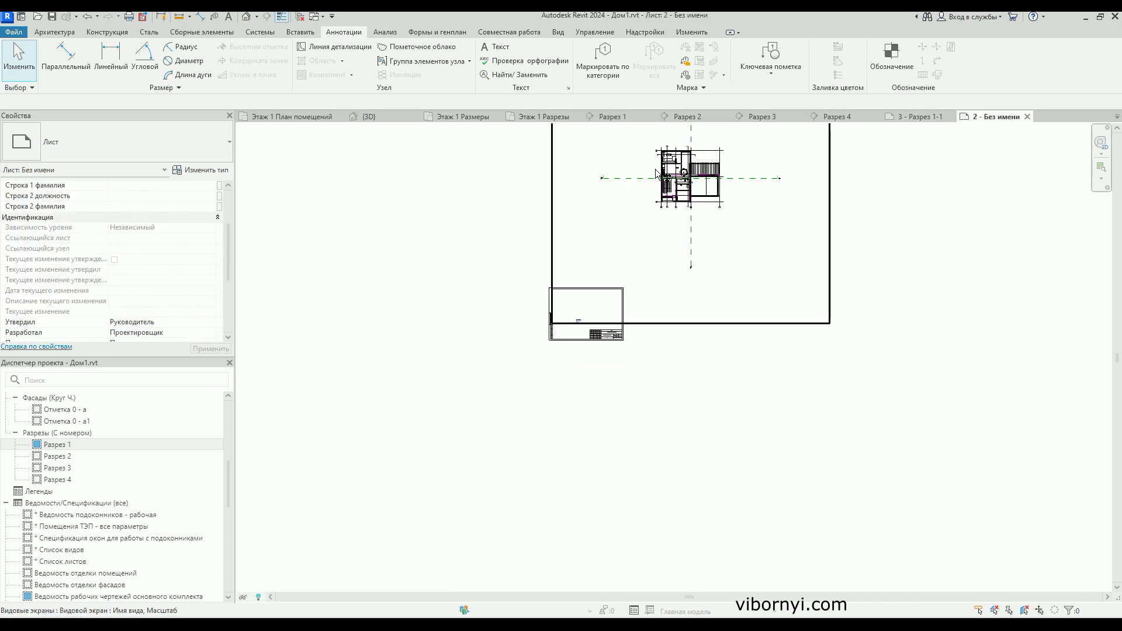
left_click(1026, 116)
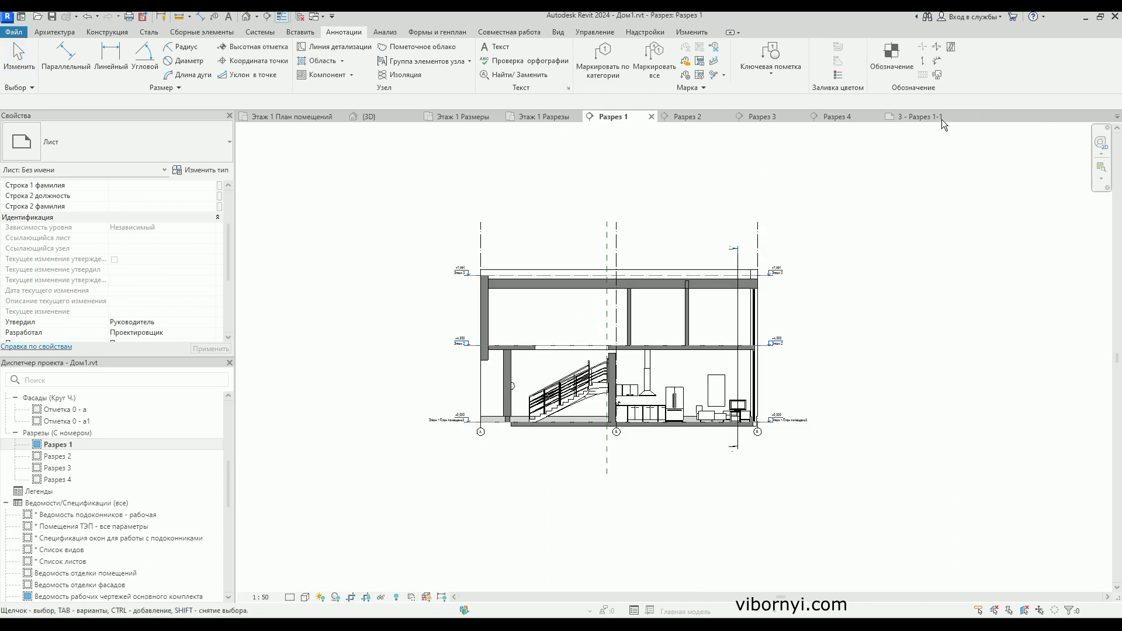
left_click(919, 117)
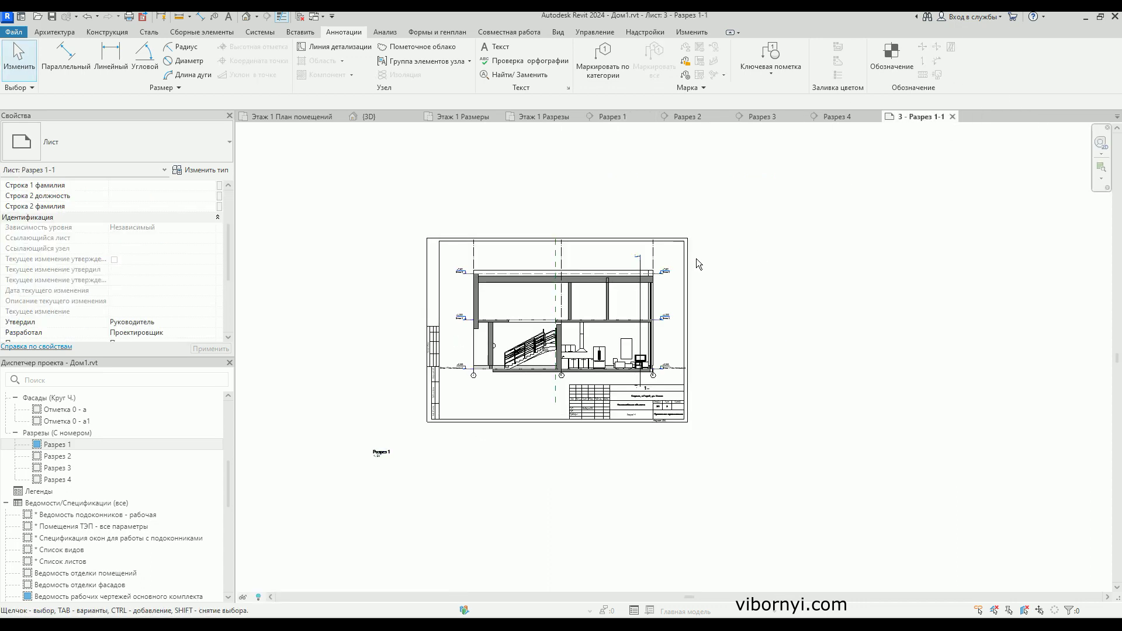
left_click(385, 454)
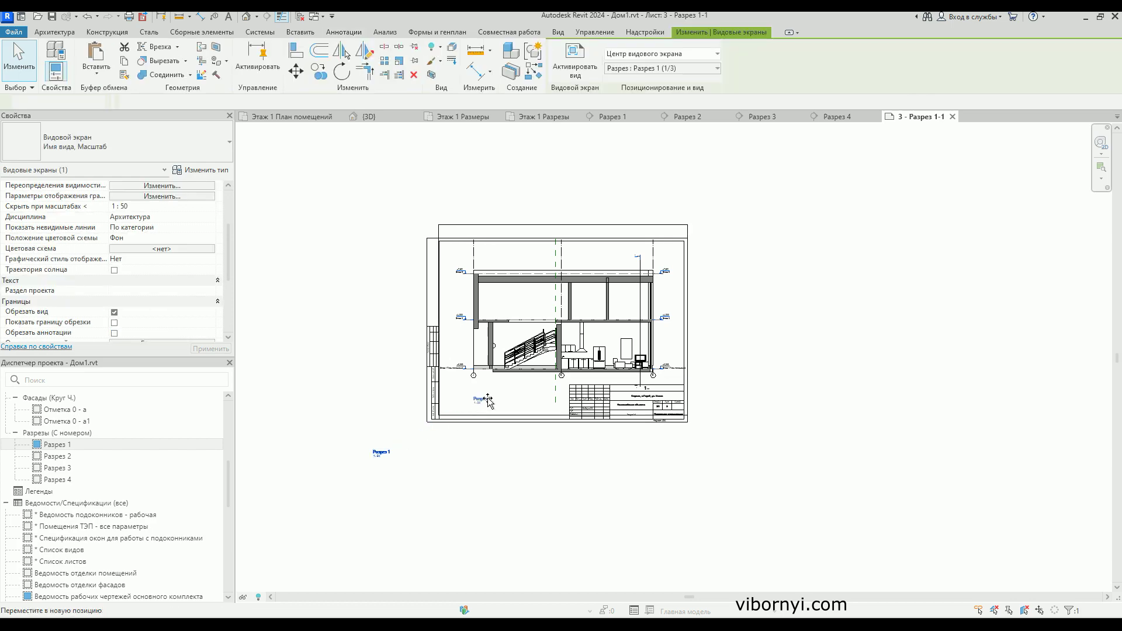
left_click_drag(384, 453, 555, 408)
scroll(655, 429, "up", 2)
scroll(693, 461, "up", 2)
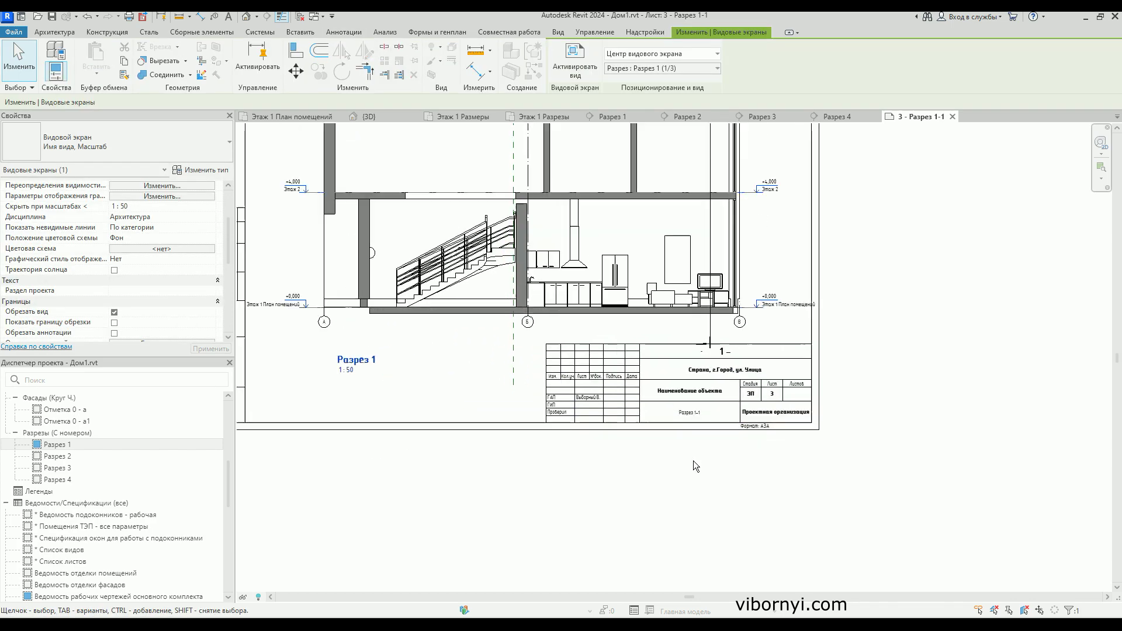
scroll(699, 427, "up", 2)
scroll(705, 395, "down", 3)
scroll(712, 401, "down", 2)
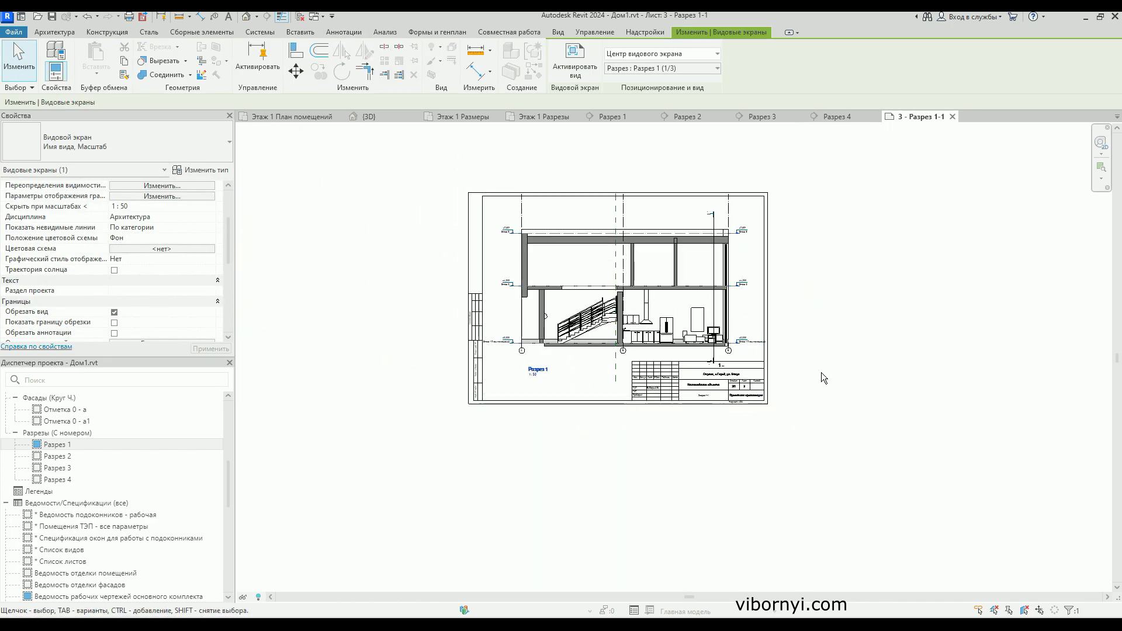
left_click(541, 116)
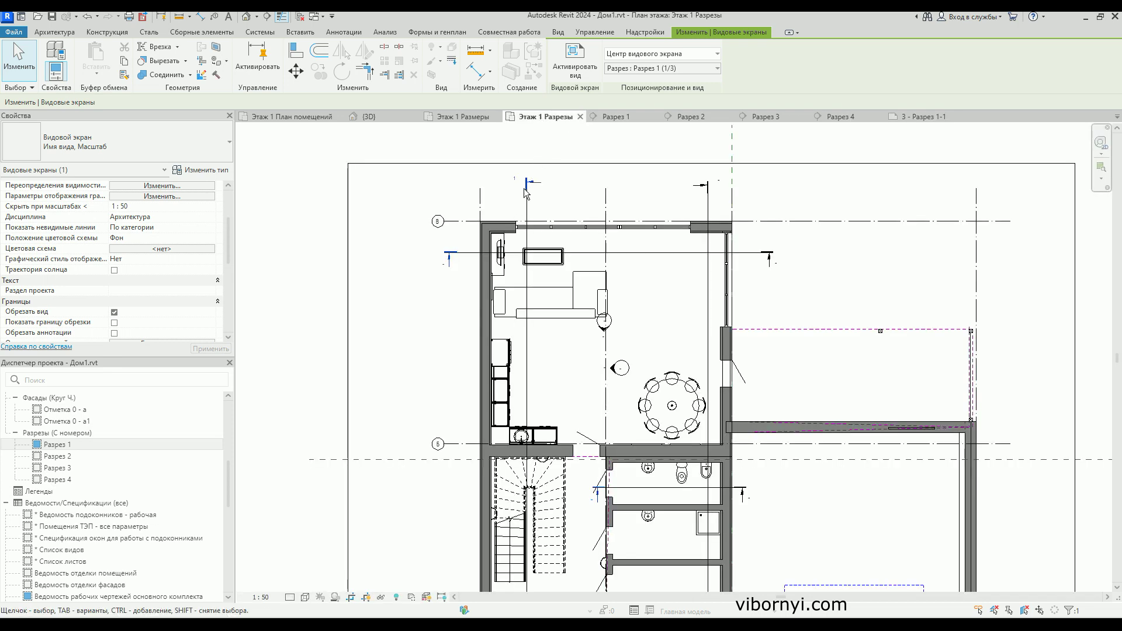
Go back to sheet 3 - Разрез 1-1, then bring up the Разрез 1 section view.
left_click(916, 117)
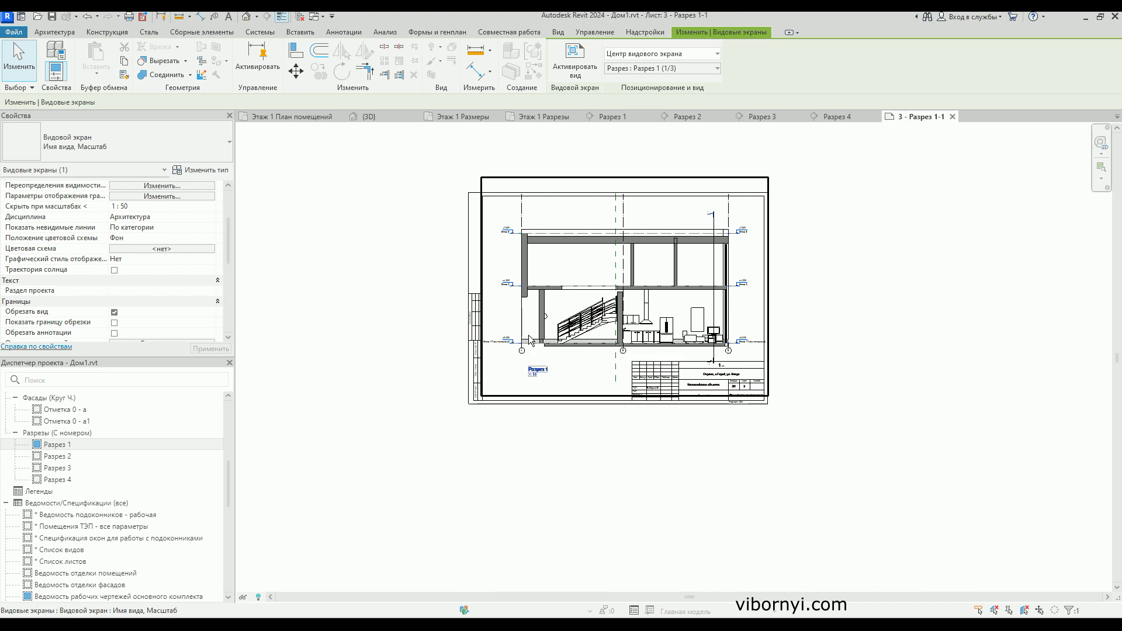
left_click(608, 118)
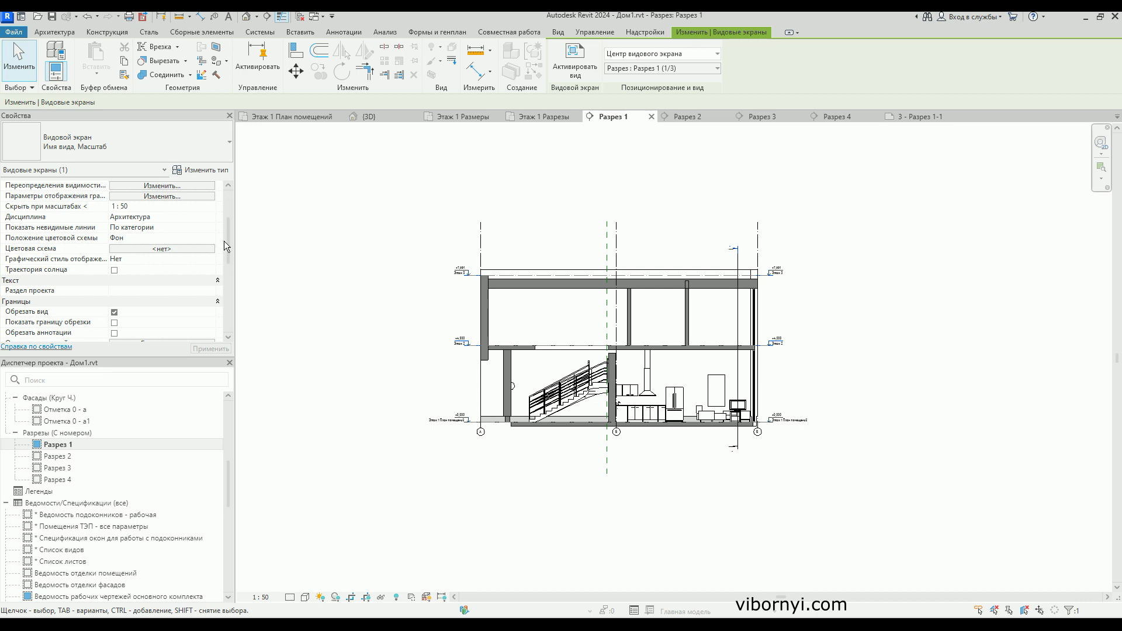
left_click_drag(224, 242, 223, 254)
scroll(222, 219, "up", 1)
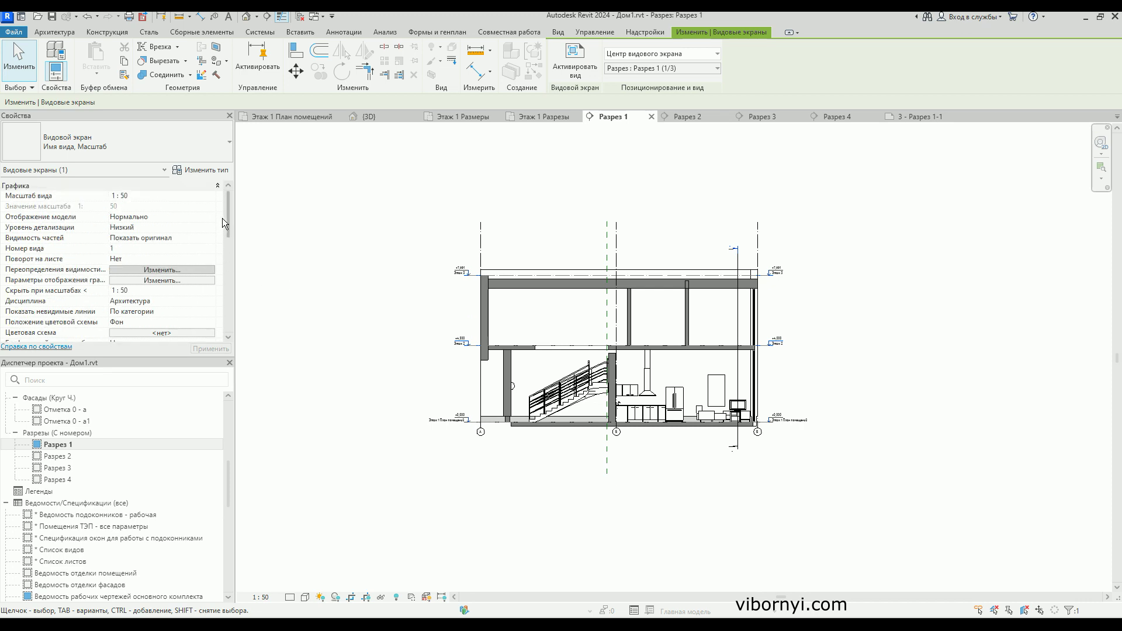
scroll(223, 227, "down", 3)
scroll(227, 237, "down", 3)
scroll(229, 255, "down", 4)
Review Разрез 1's properties: scale 1 : 50, crop boundary hidden, view number 1.
left_click_drag(229, 255, 229, 273)
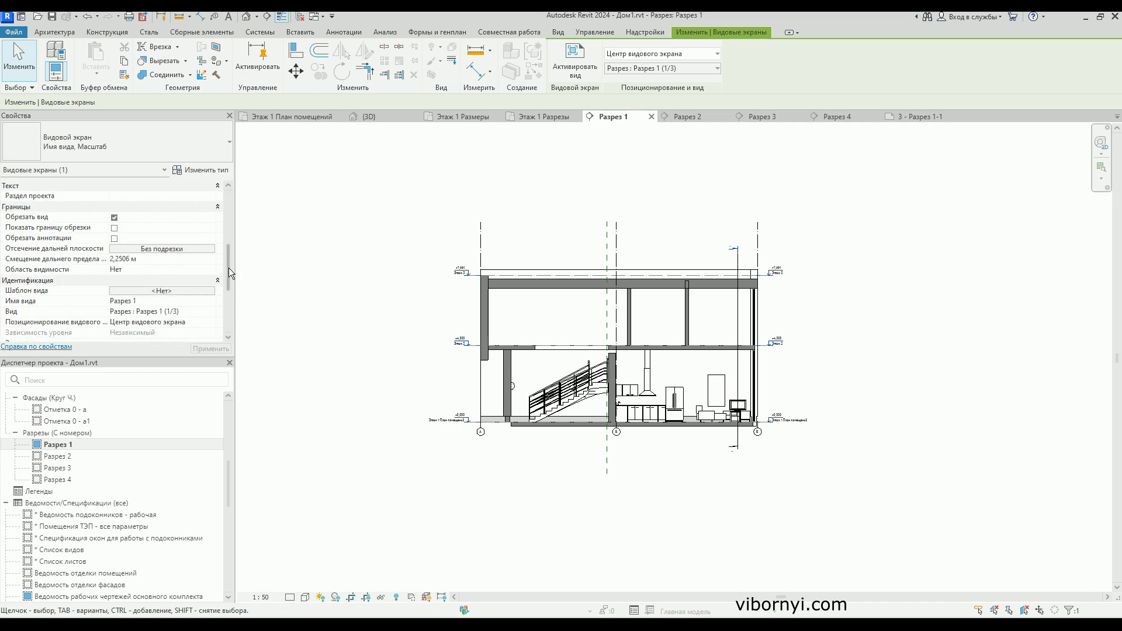
scroll(232, 277, "up", 3)
scroll(234, 280, "up", 2)
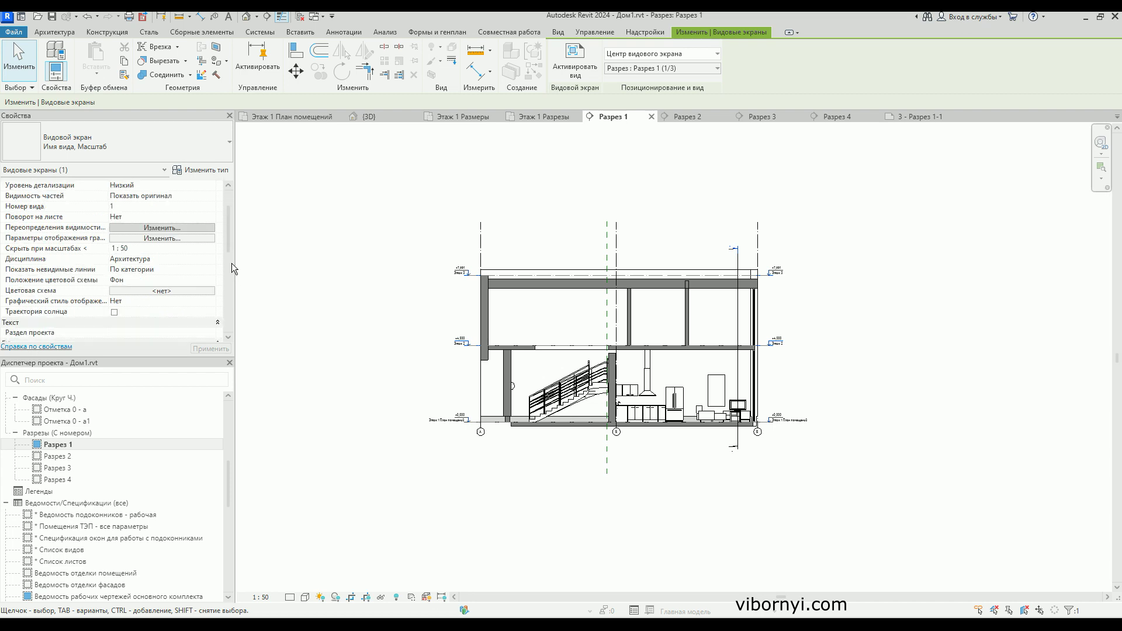
left_click_drag(226, 244, 227, 227)
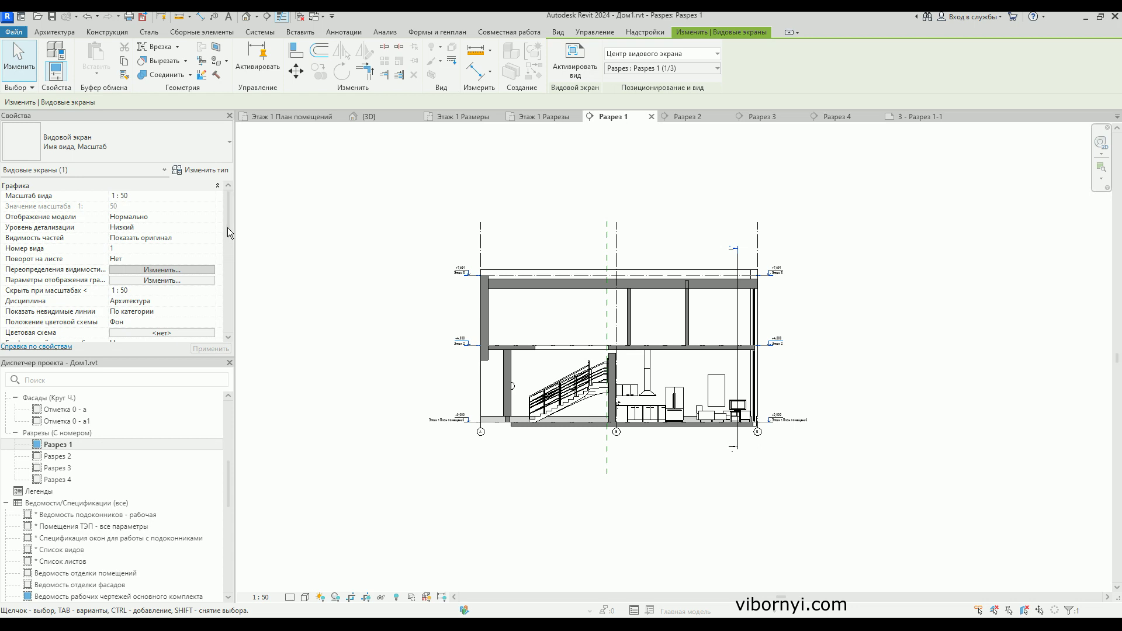
scroll(198, 285, "down", 2)
scroll(198, 289, "down", 1)
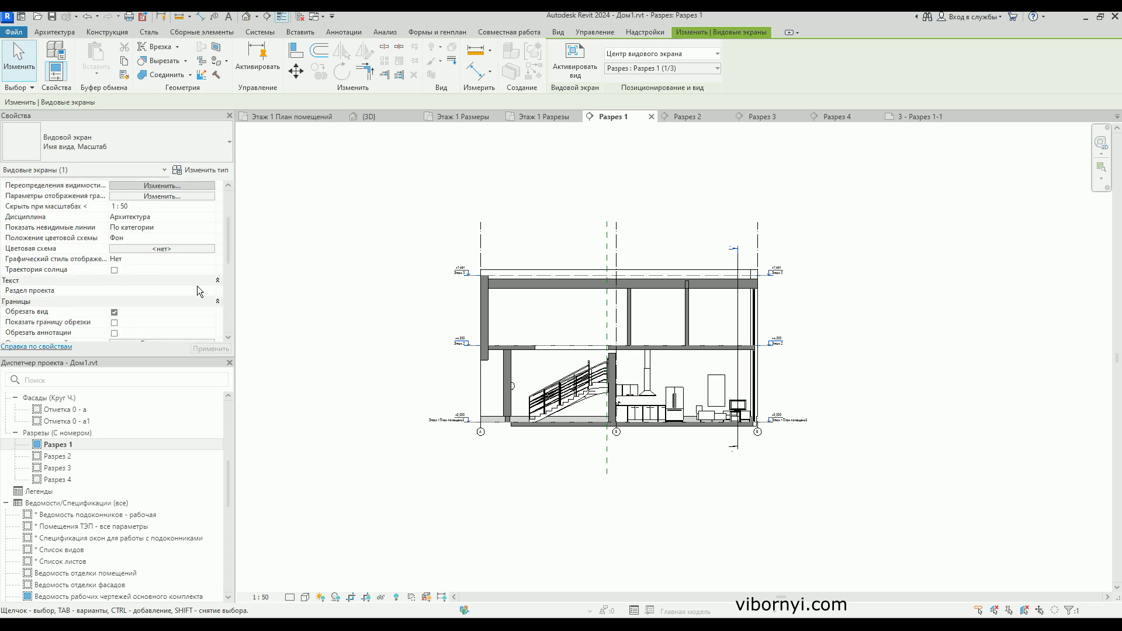
scroll(197, 291, "down", 1)
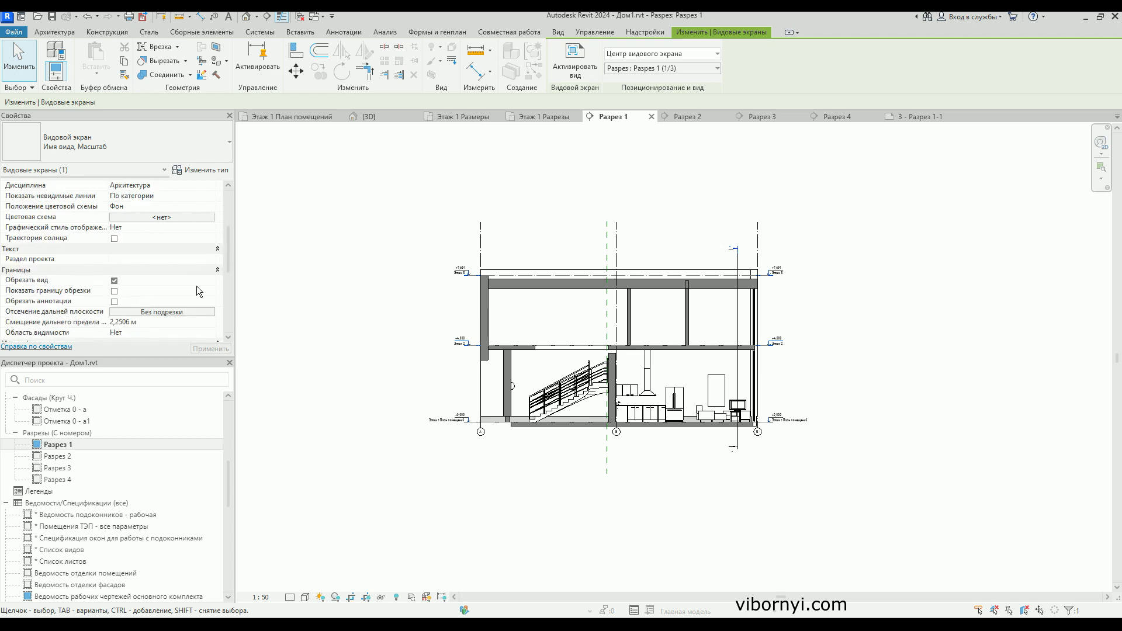
scroll(197, 291, "down", 2)
scroll(198, 290, "up", 3)
scroll(198, 291, "up", 3)
left_click(137, 248)
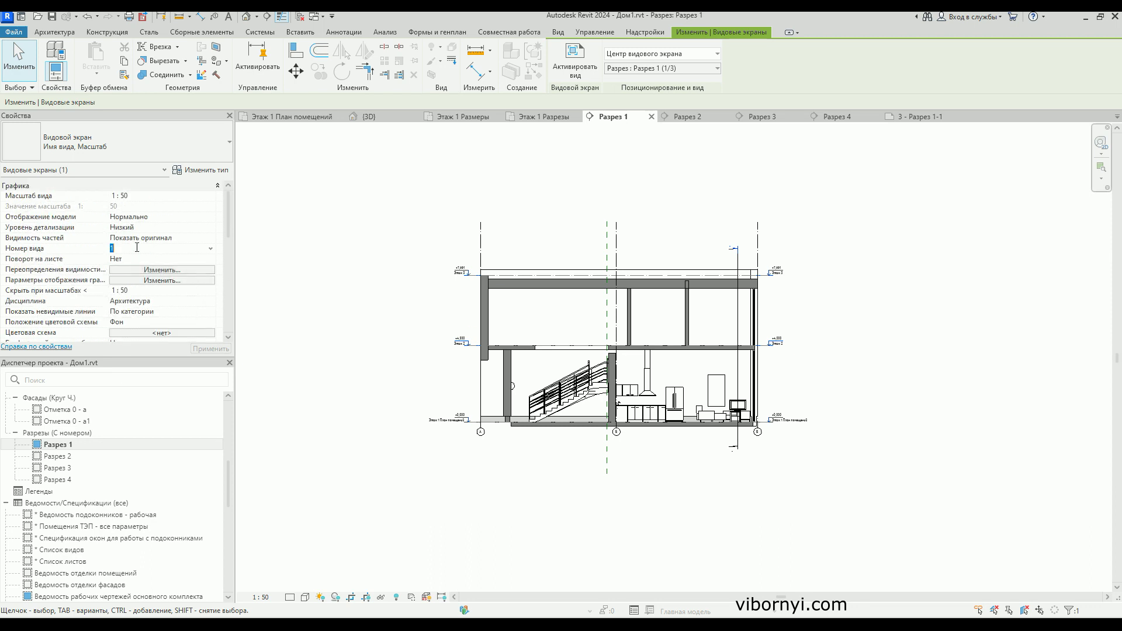
left_click(280, 257)
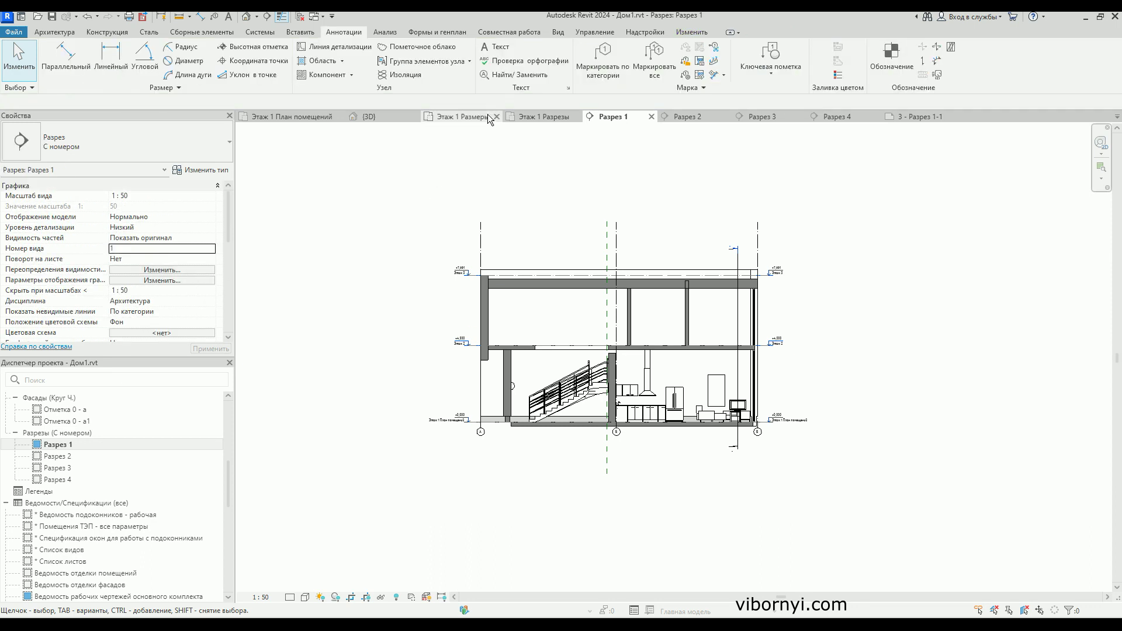
Zoom in on the Этаж 1 Разрезы plan to inspect the section markers and a section line.
left_click(542, 119)
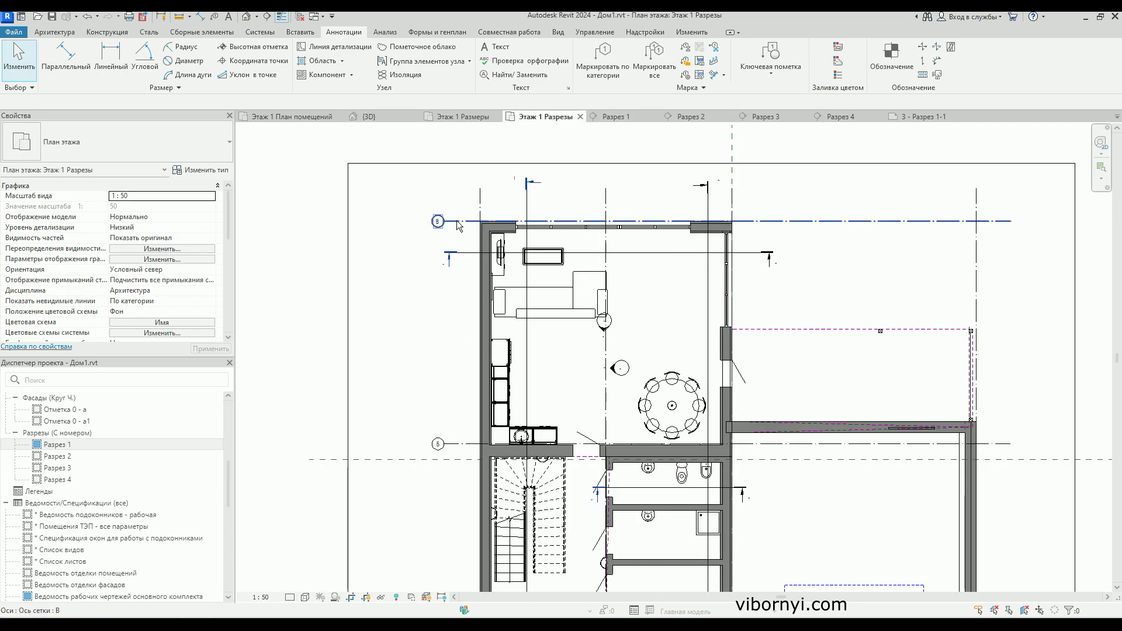
scroll(516, 183, "up", 3)
scroll(520, 183, "up", 3)
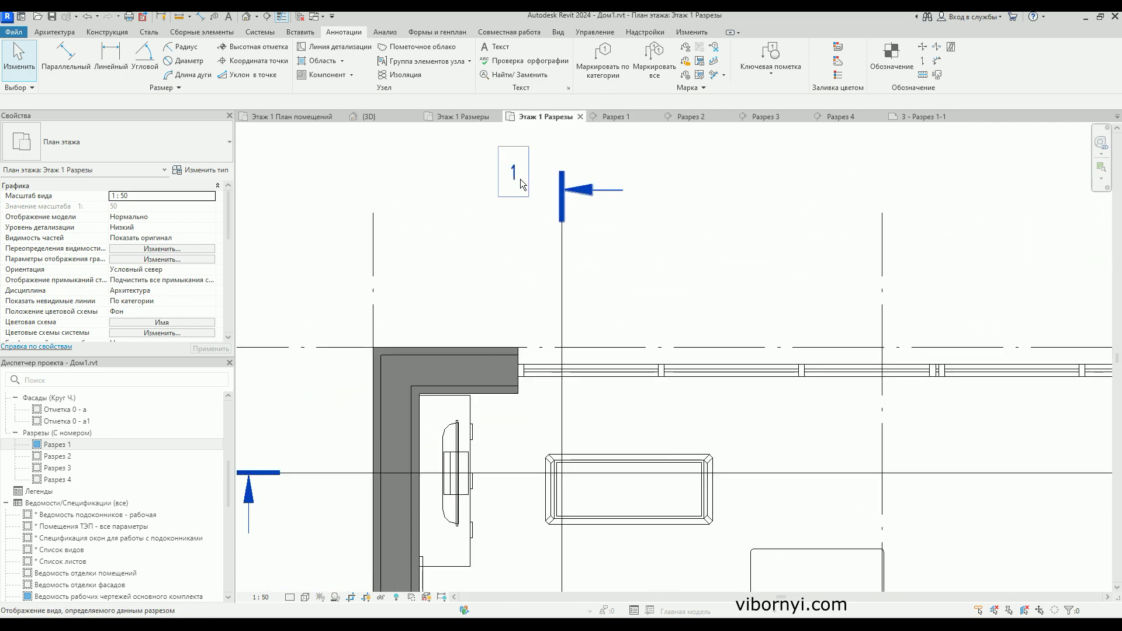
scroll(521, 184, "up", 2)
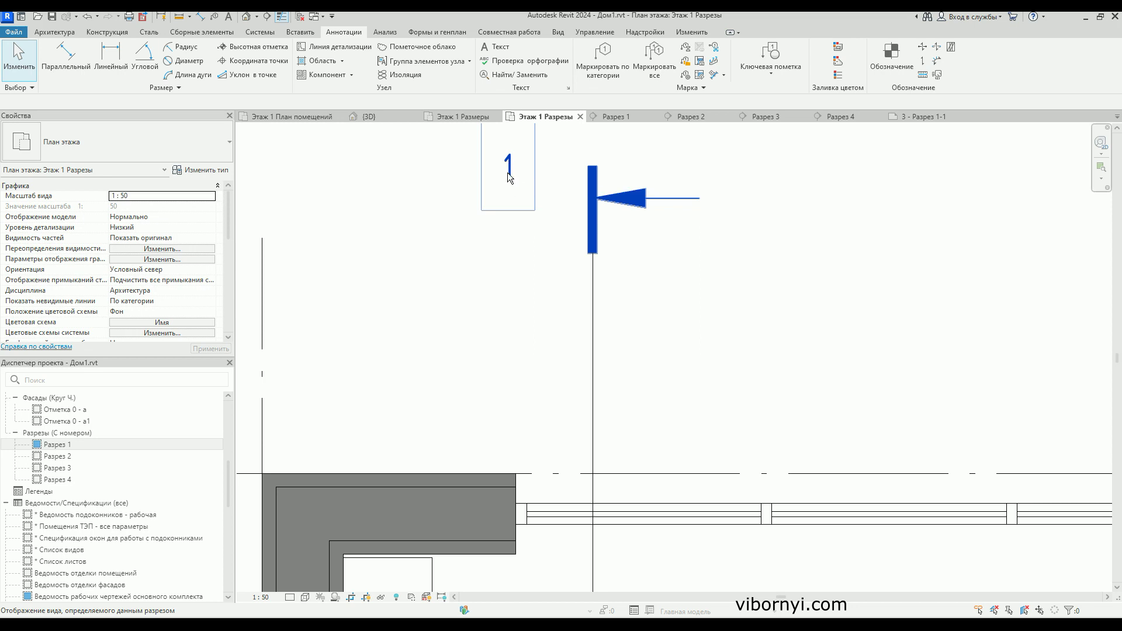
scroll(510, 173, "down", 3)
scroll(512, 179, "down", 1)
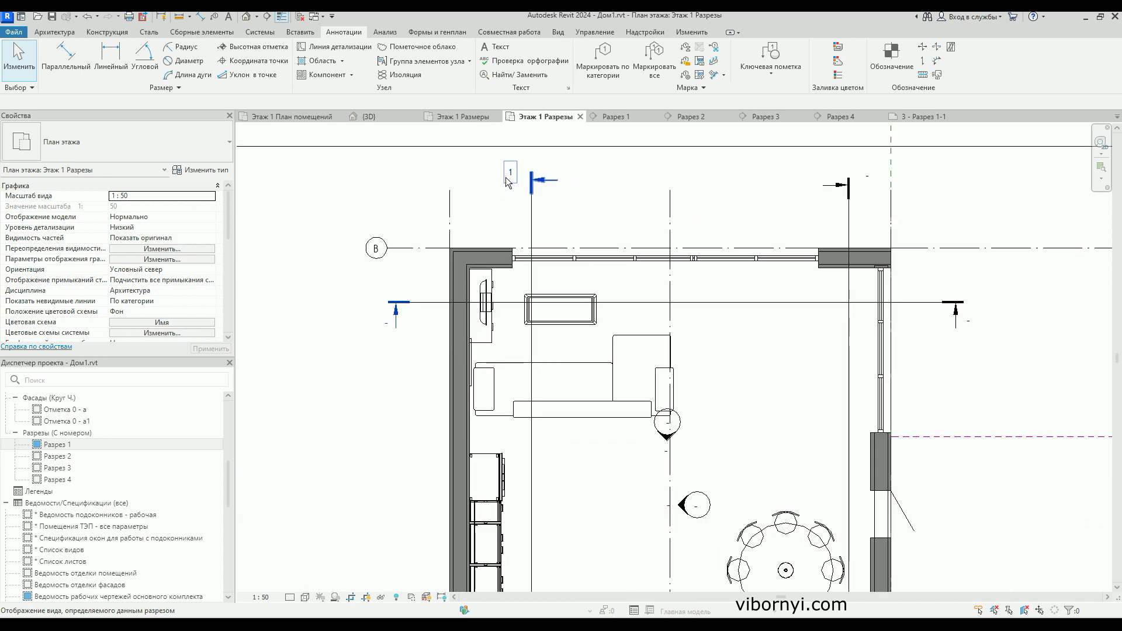
left_click(397, 310)
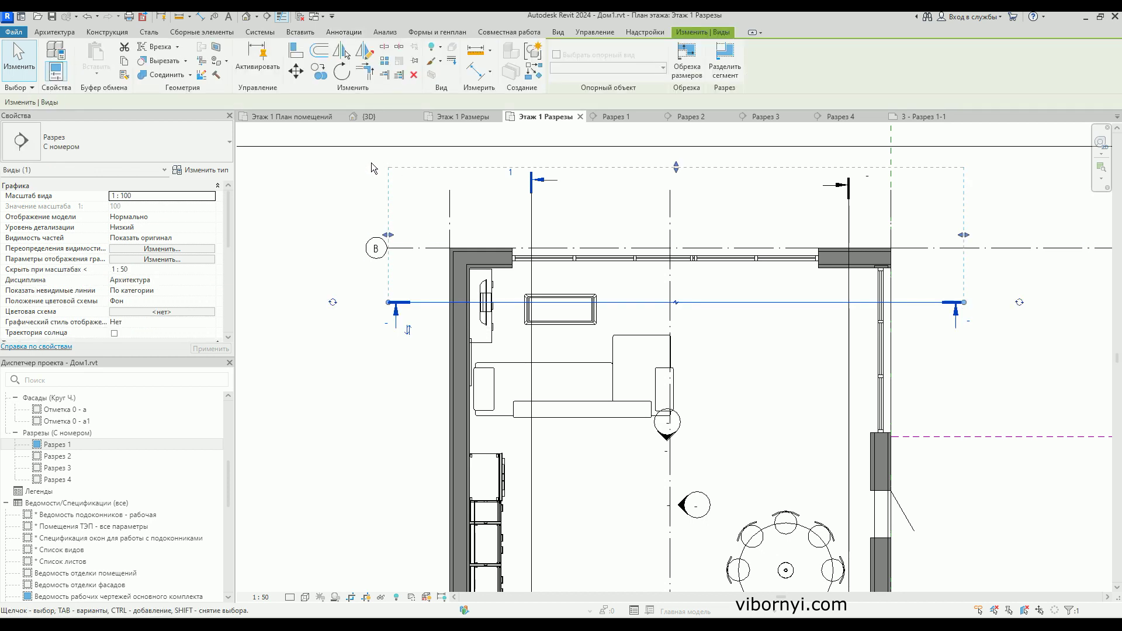
left_click(464, 167)
Zoom and pan so the whole house plan is back in view.
scroll(510, 182, "up", 2)
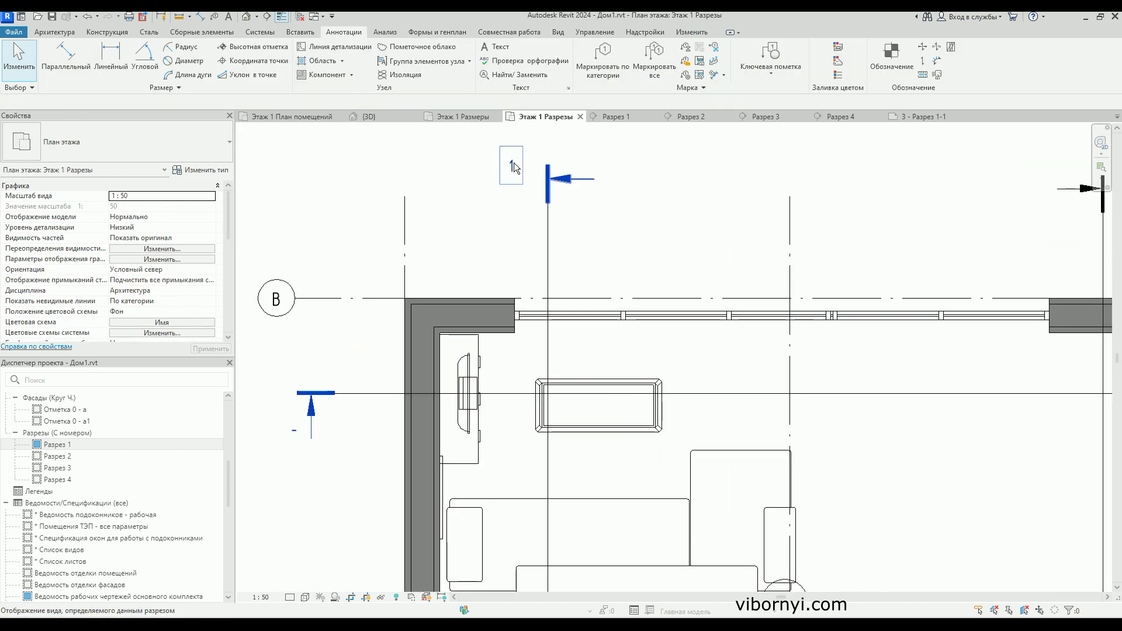
scroll(512, 168, "down", 3)
scroll(510, 168, "down", 2)
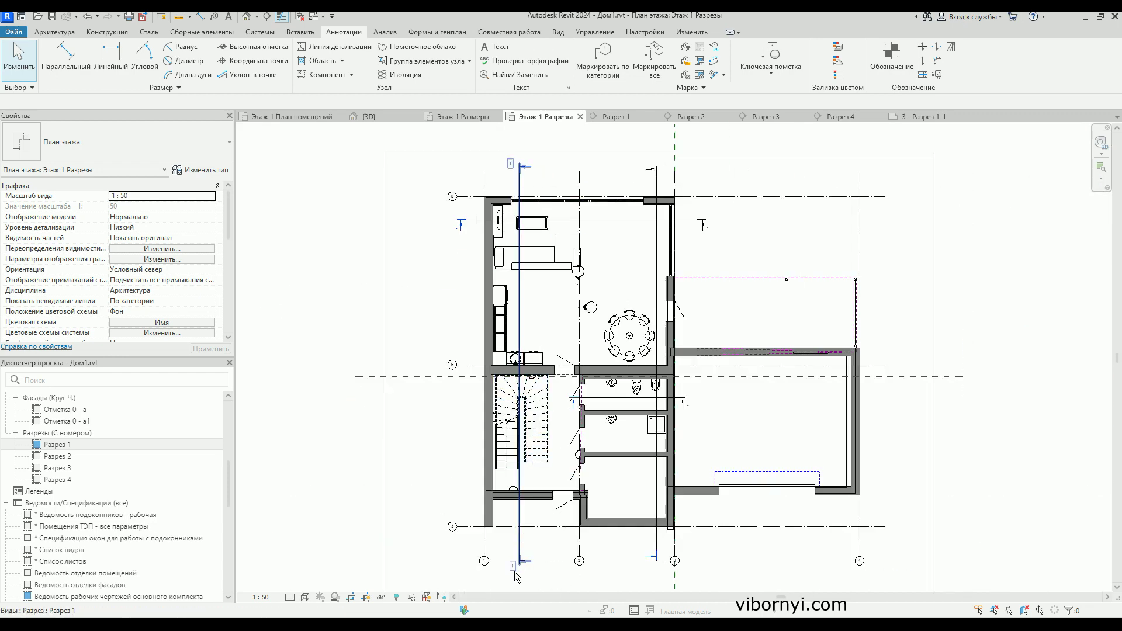
scroll(520, 564, "up", 3)
scroll(520, 564, "up", 2)
scroll(520, 562, "up", 2)
scroll(495, 556, "down", 3)
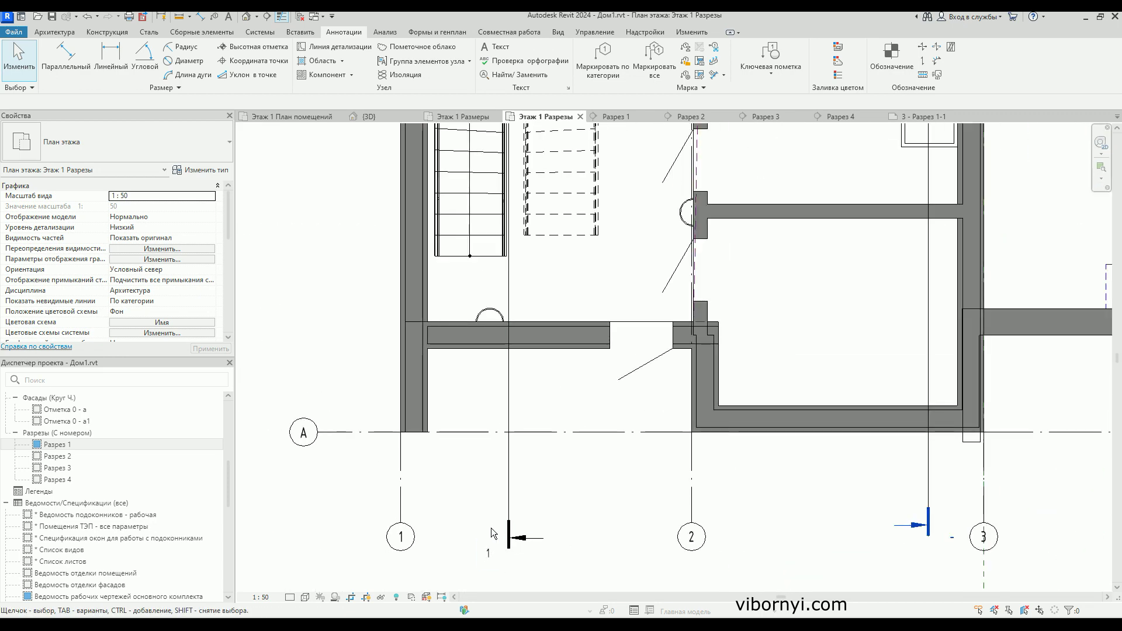
scroll(496, 544, "down", 2)
scroll(498, 526, "down", 2)
scroll(497, 525, "down", 1)
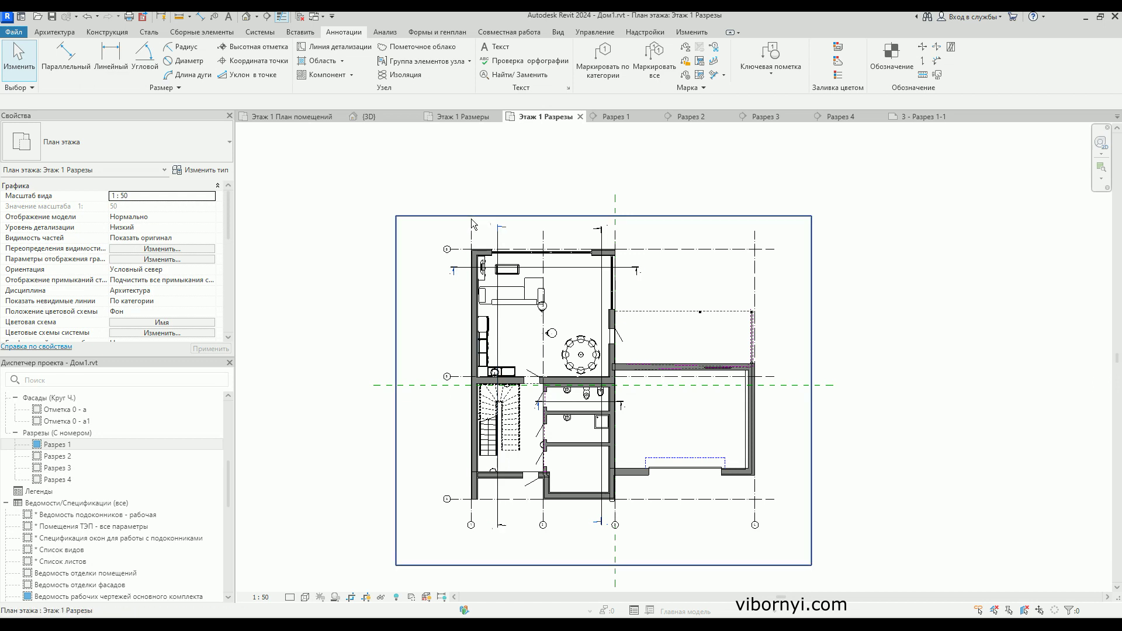
middle_click_drag(501, 264, 490, 235)
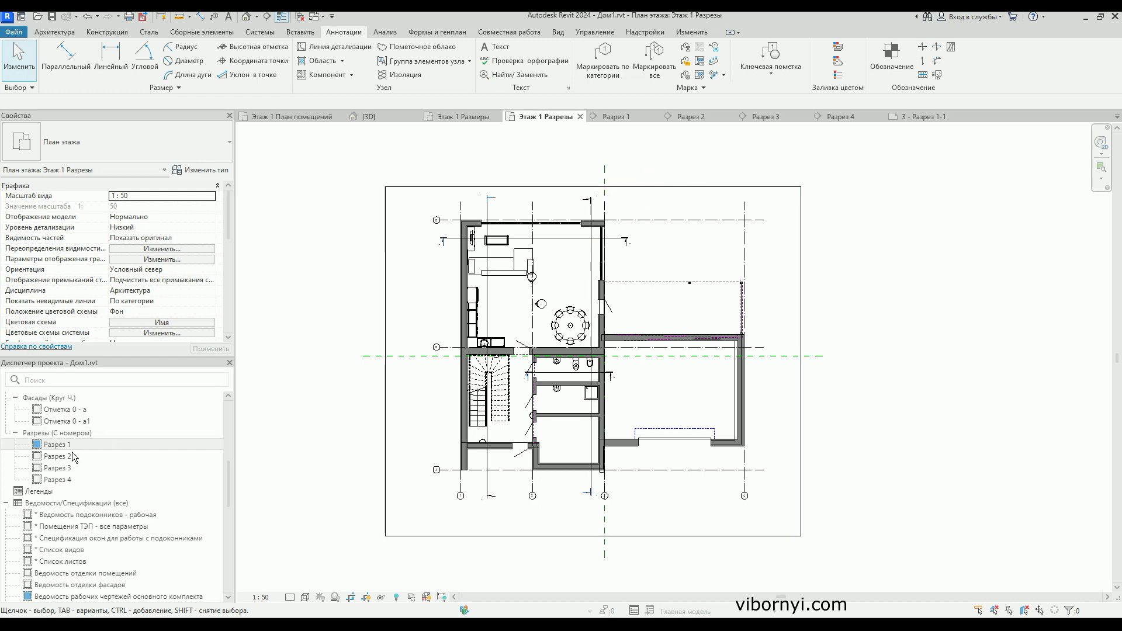
Open sheet 3 - Разрез 1-1 from the Листы group in the Project Browser.
scroll(84, 508, "down", 5)
scroll(83, 520, "down", 5)
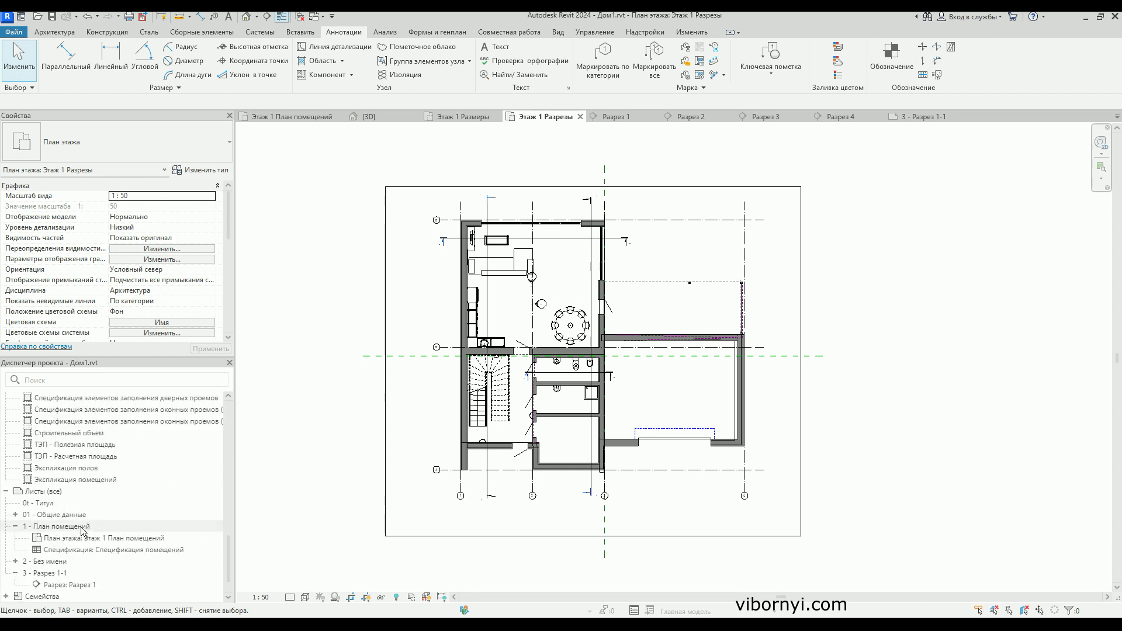
left_click(61, 585)
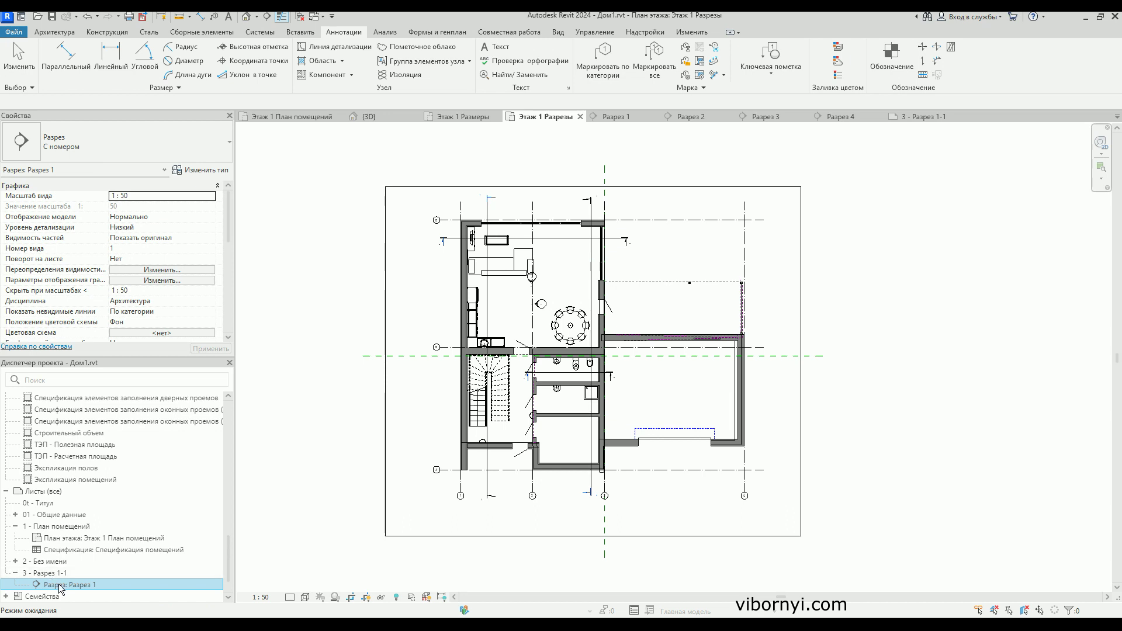
scroll(64, 588, "down", 1)
left_click(56, 550)
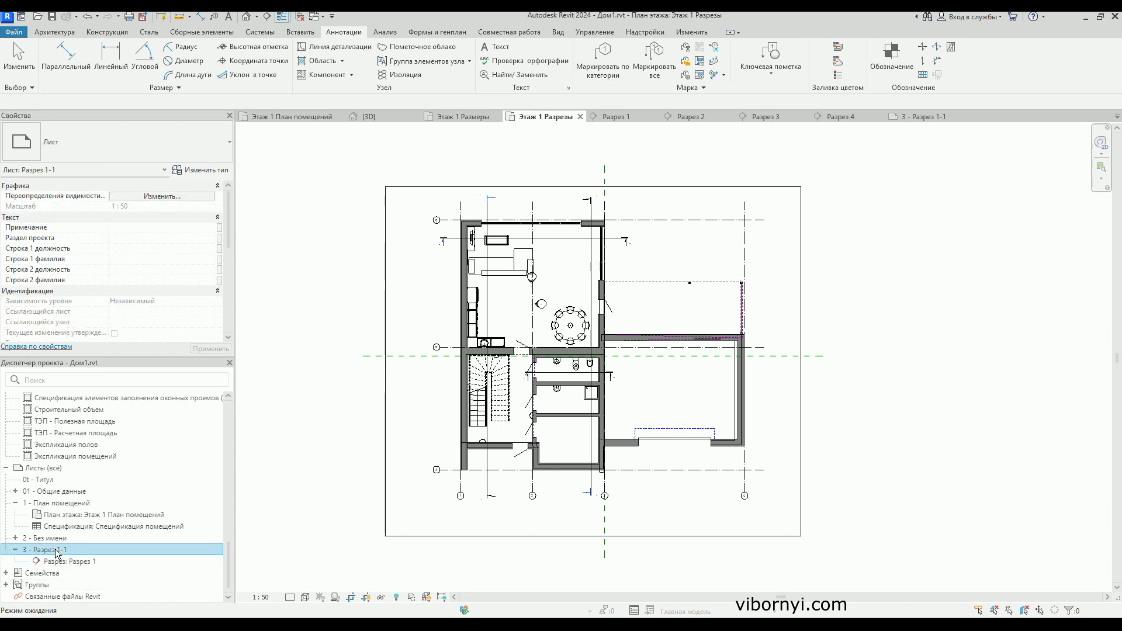
double_click(56, 551)
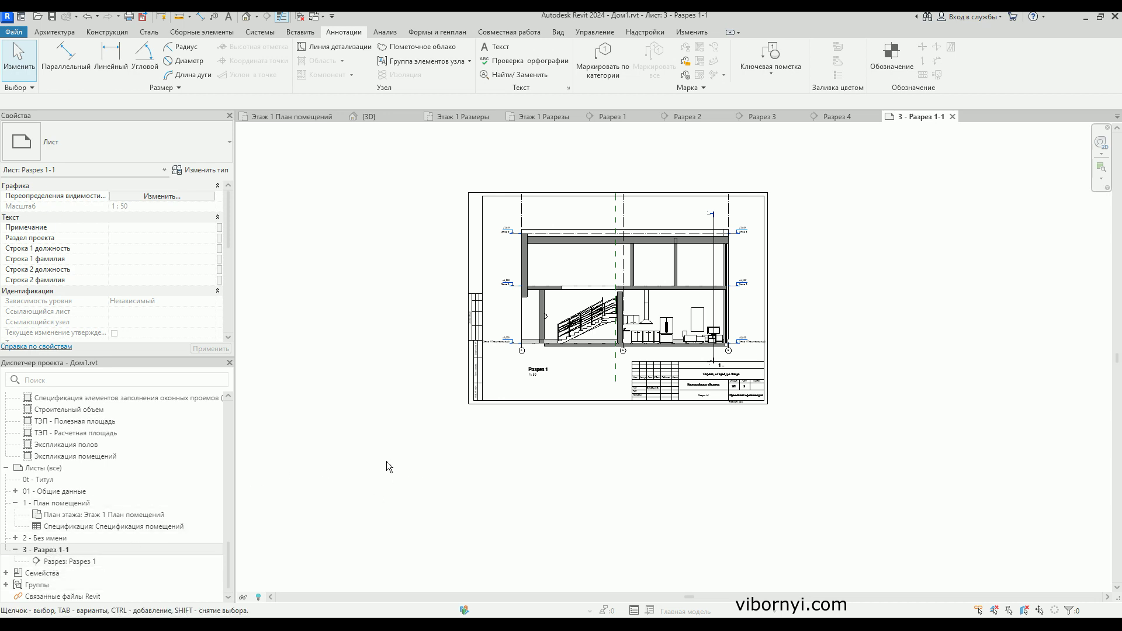
Zoom and pan to the 'Разрез 1' viewport and its 1 : 50 title inside the frame.
scroll(389, 461, "up", 2)
scroll(482, 358, "up", 1)
middle_click_drag(504, 428, 471, 494)
scroll(471, 494, "up", 1)
middle_click_drag(724, 377, 658, 403)
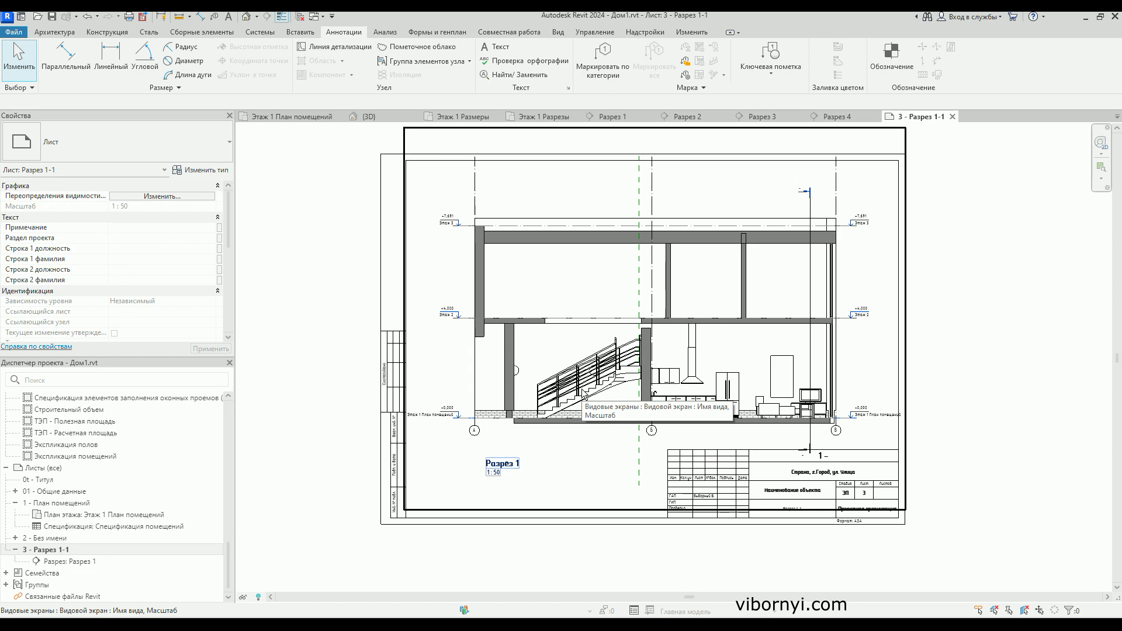